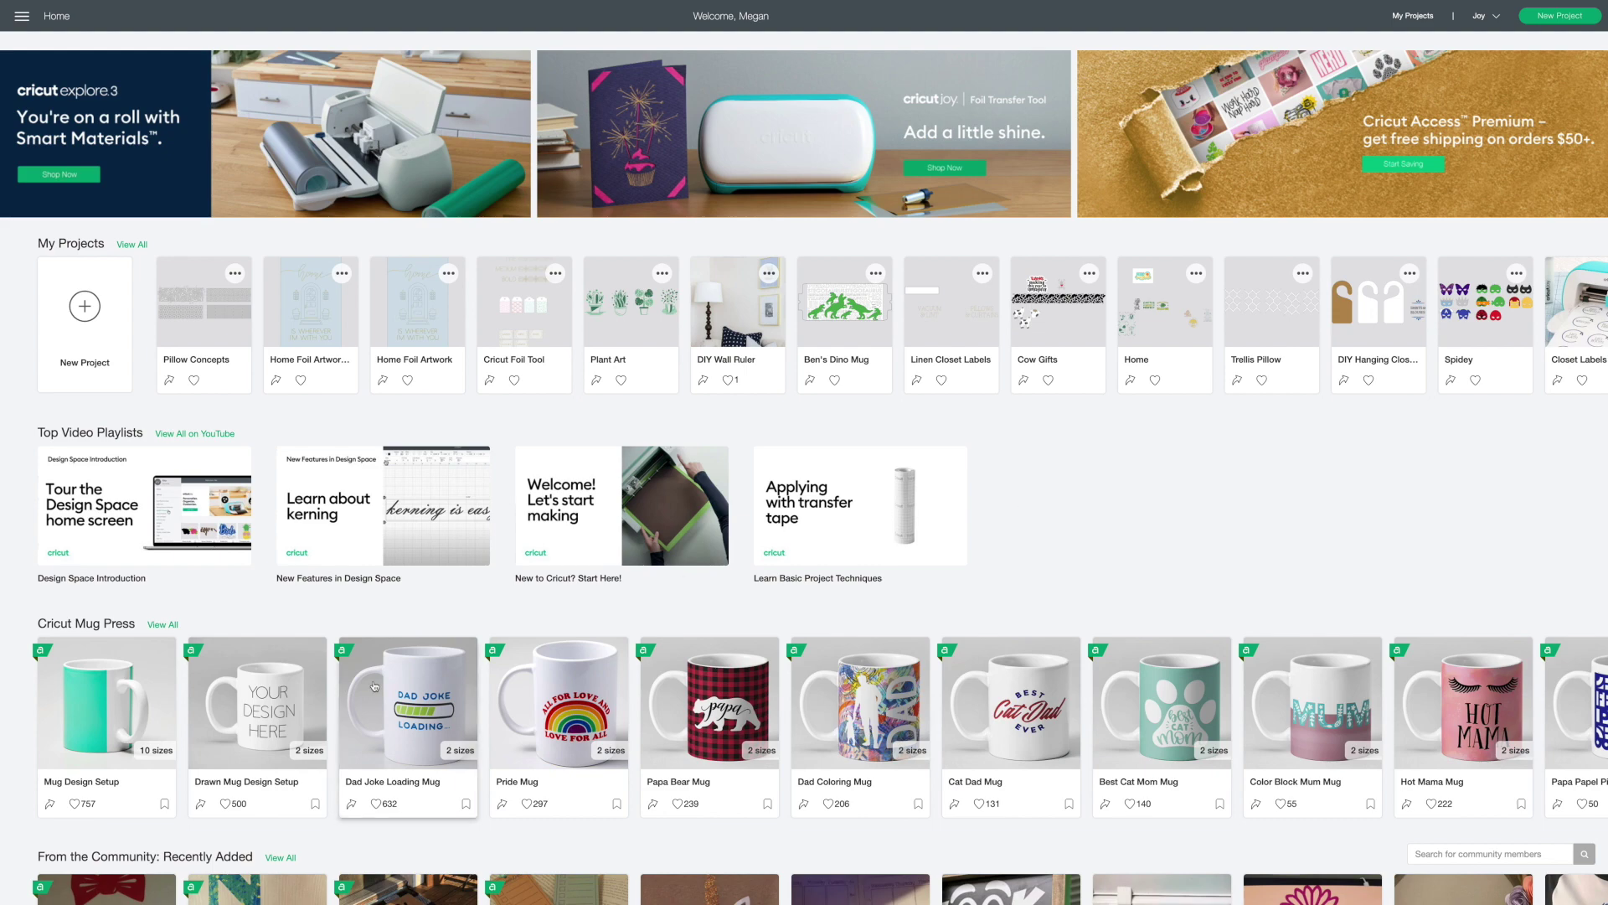
# Step: Open the Mug Design Setup project at Small Straight Edge 12 oz/340 ml size on the canvas
pyautogui.click(110, 691)
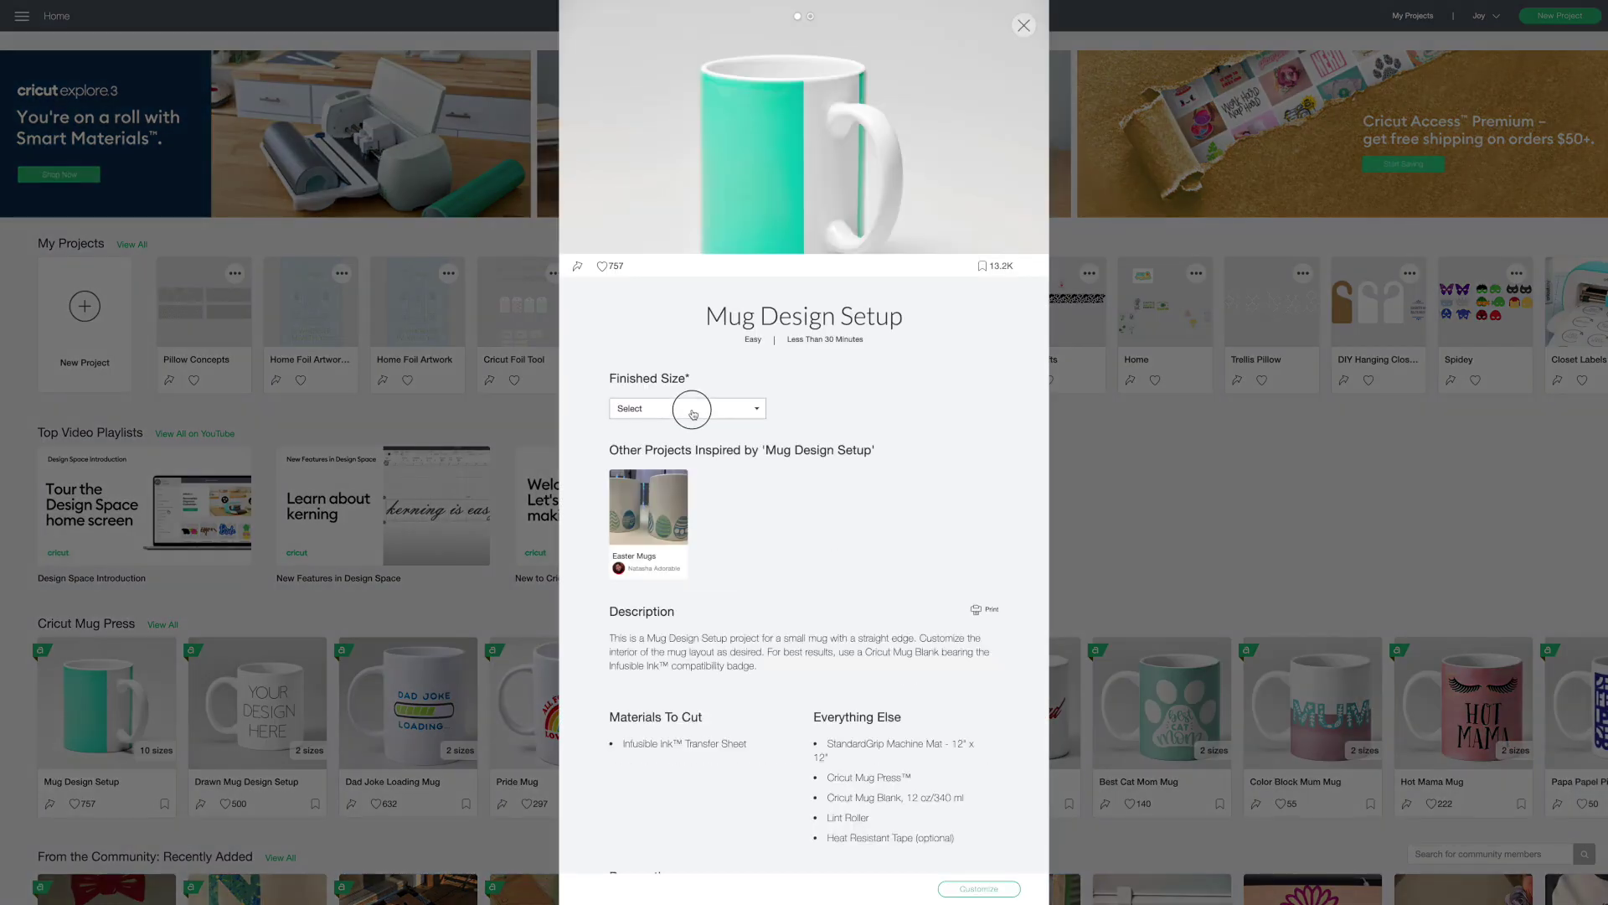
pyautogui.click(690, 410)
pyautogui.click(757, 433)
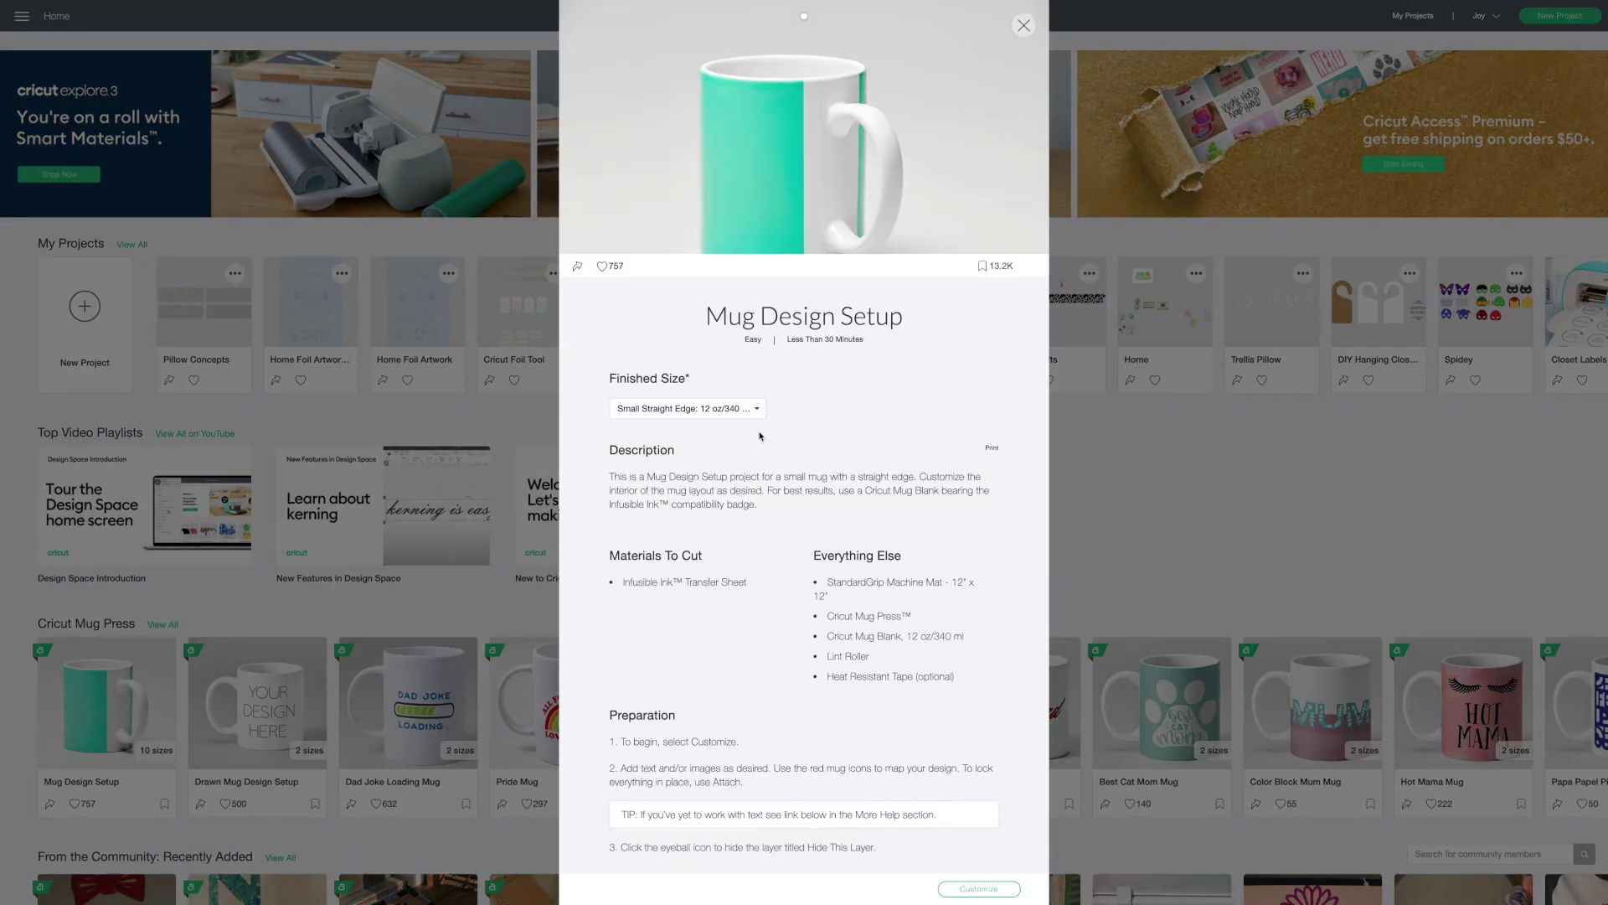
pyautogui.click(978, 889)
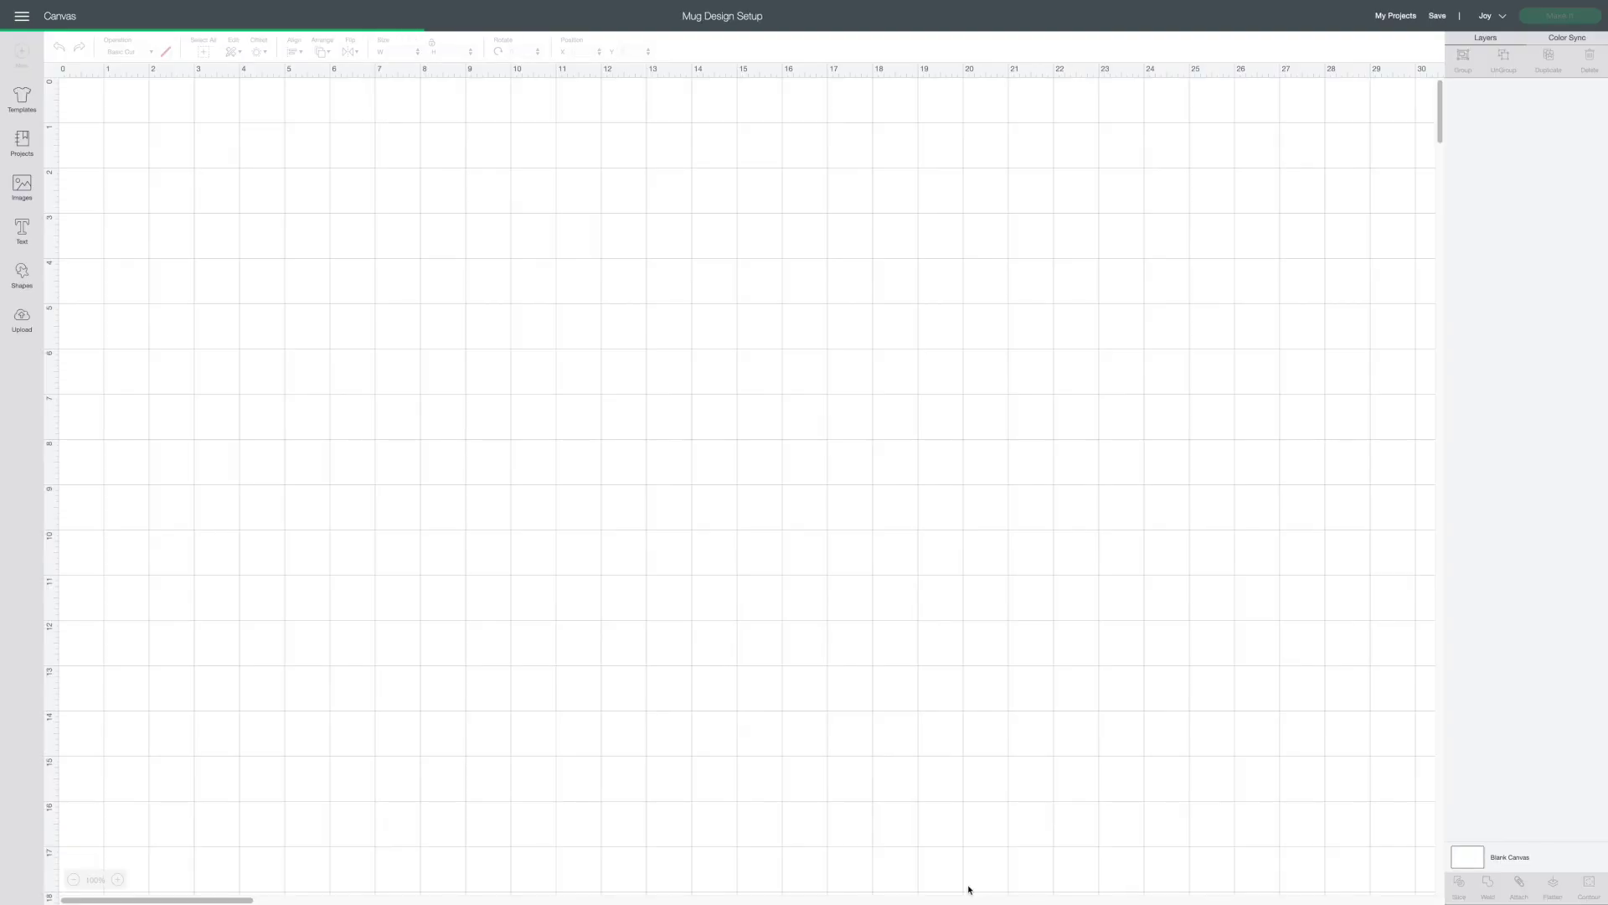
# Step: Zoom in, detach the mug wrap template's layers and duplicate the teal panel
pyautogui.click(118, 878)
pyautogui.click(117, 879)
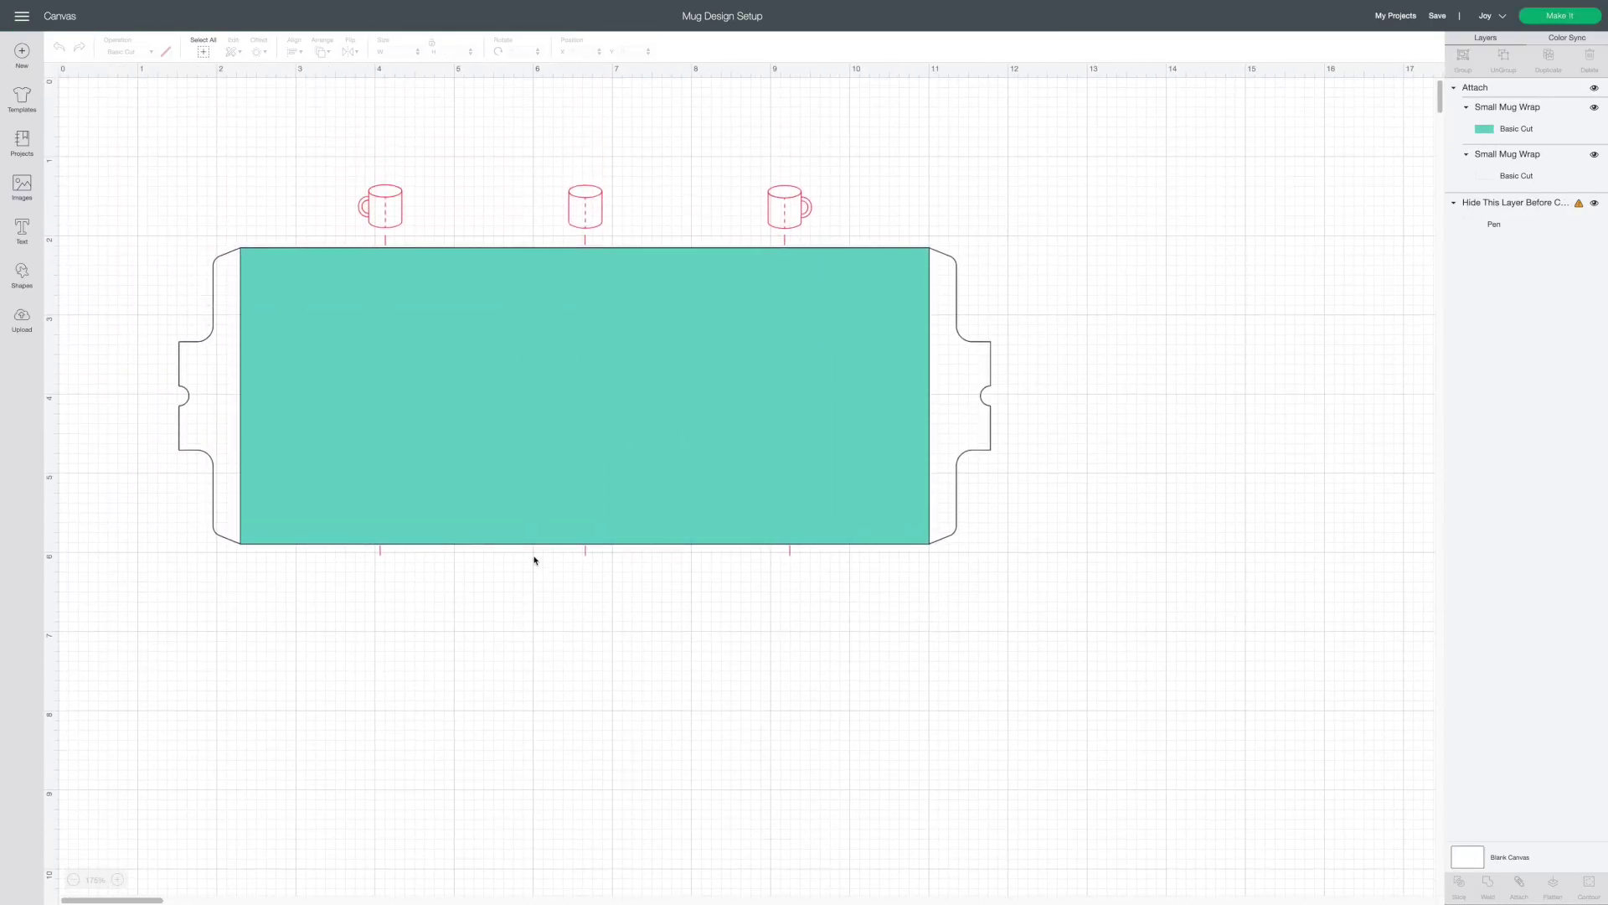
pyautogui.click(117, 878)
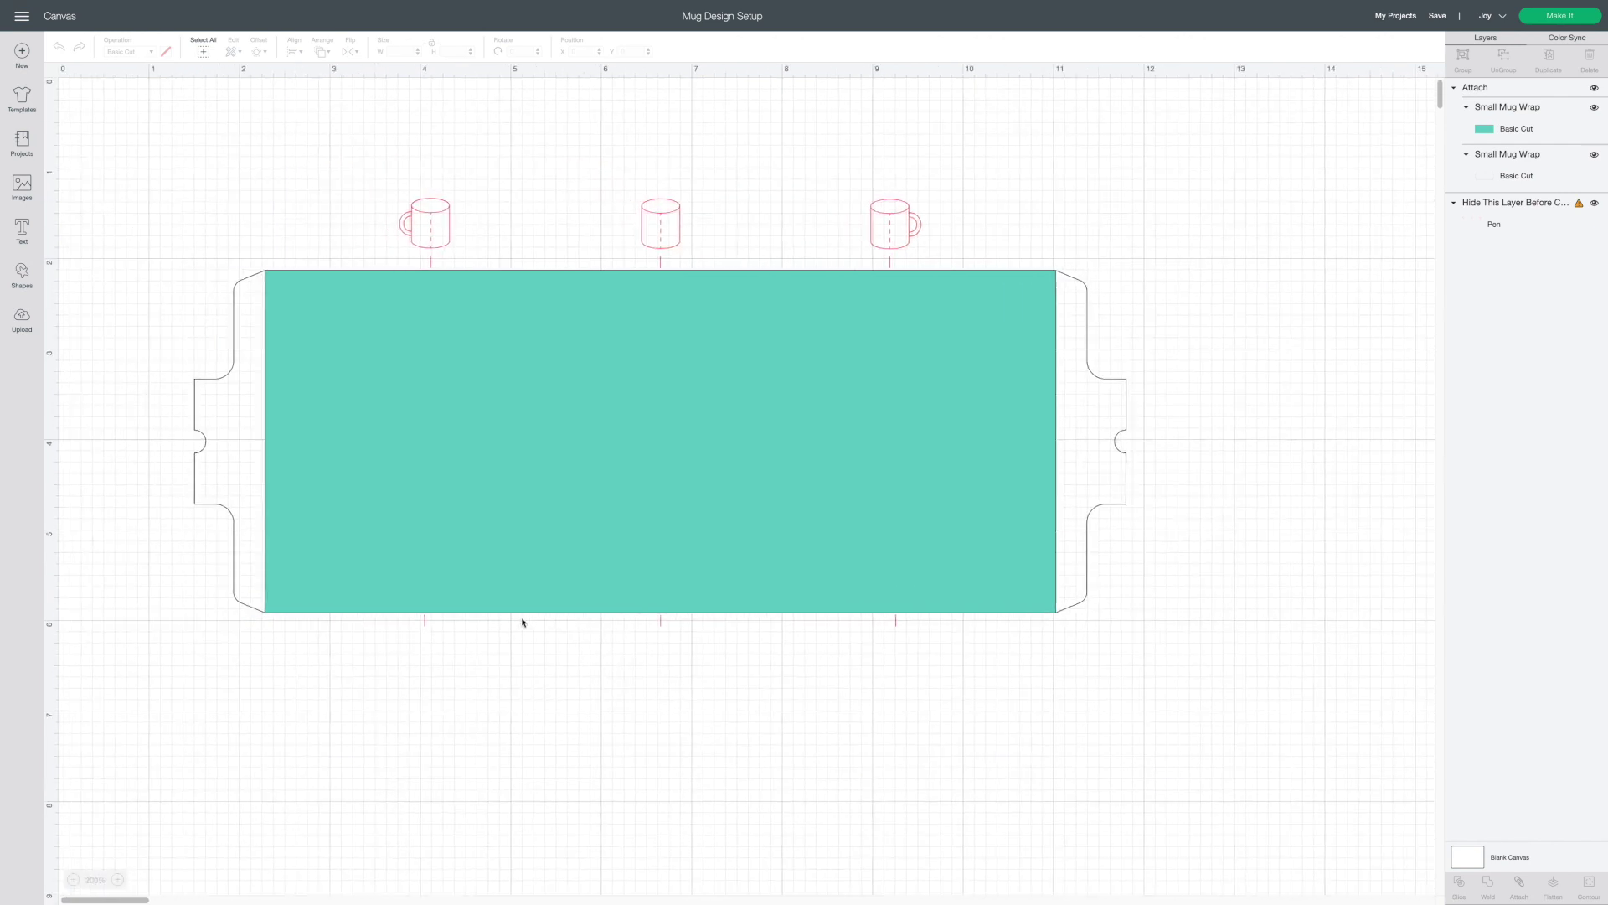
pyautogui.click(1012, 347)
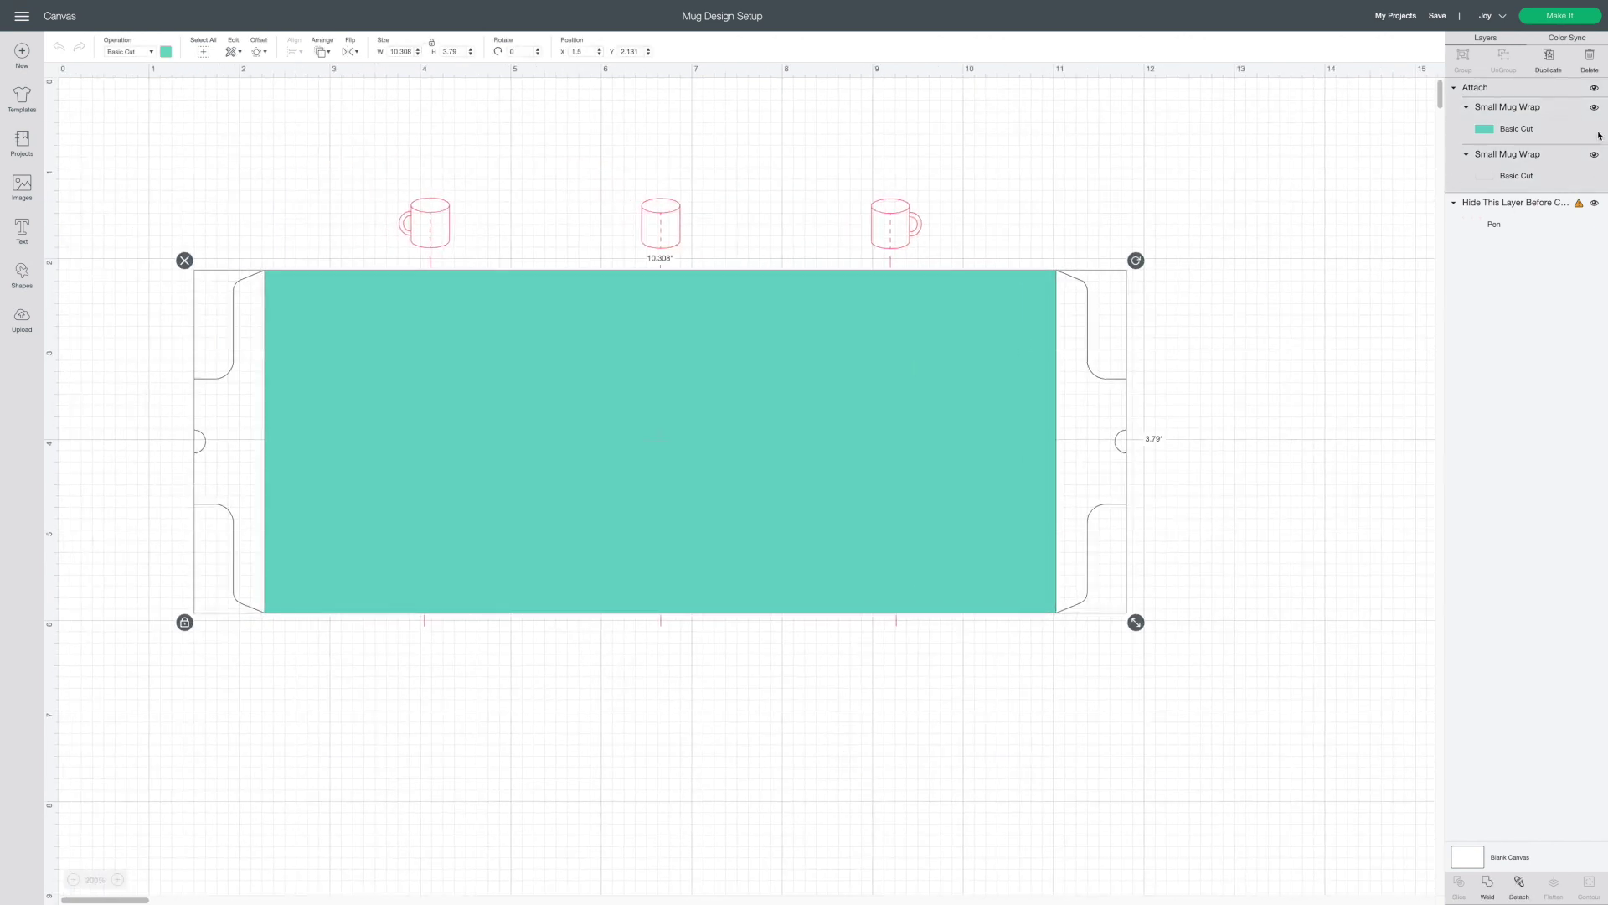
pyautogui.click(1519, 883)
pyautogui.click(957, 501)
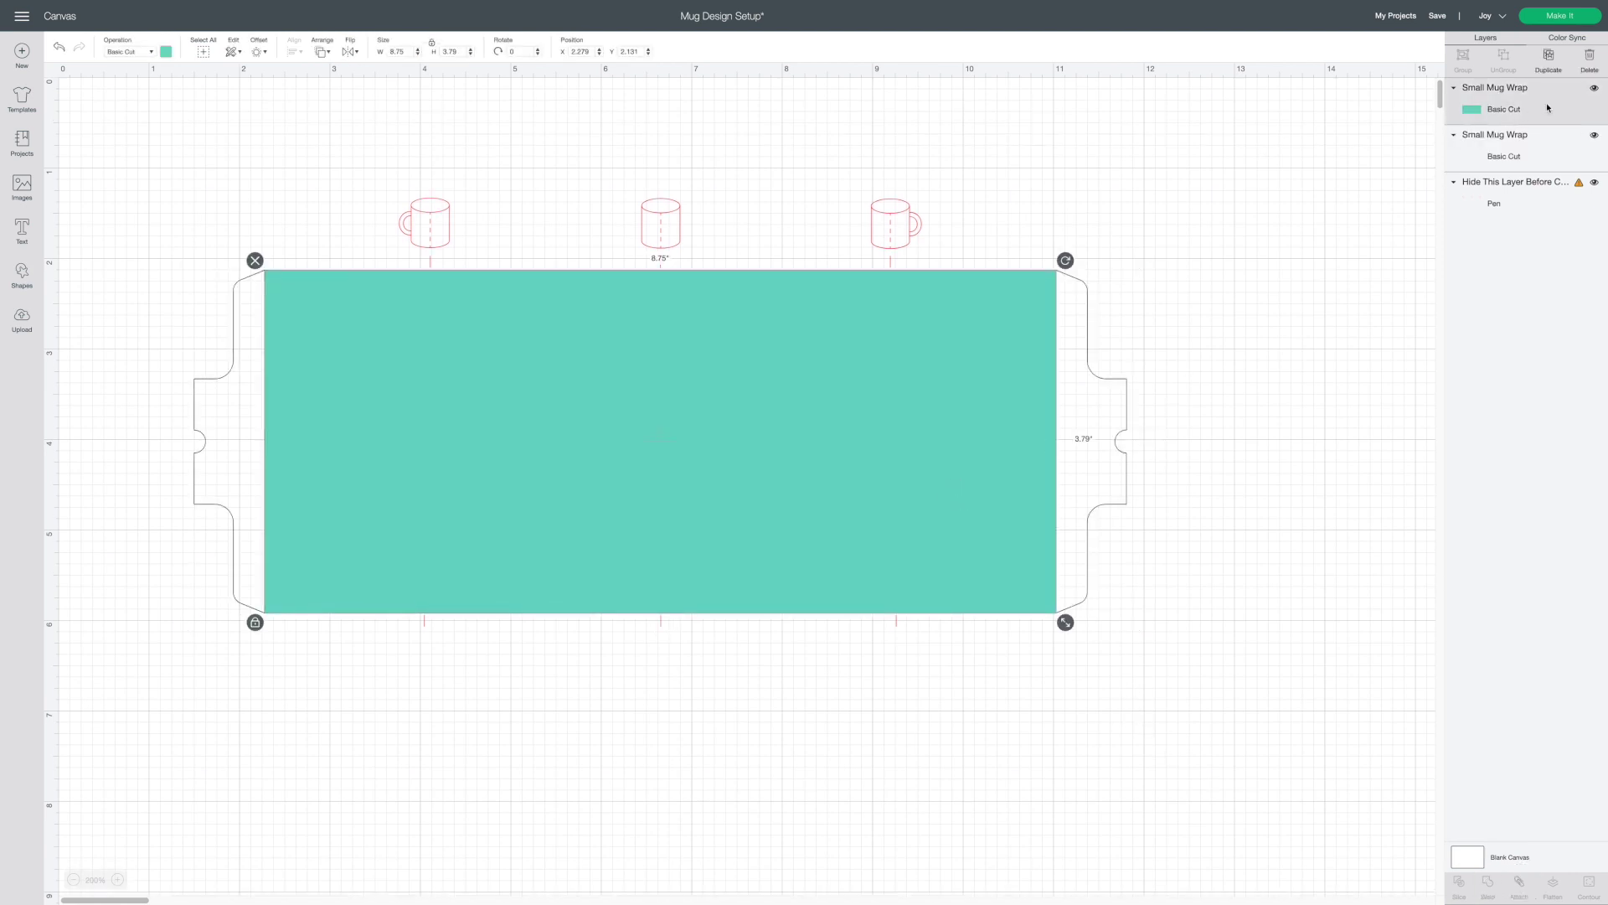
pyautogui.click(1549, 59)
# Step: Make the copy red, unlock its proportions and set its height to 1.895 in
pyautogui.moveTo(829, 373); pyautogui.dragTo(906, 478)
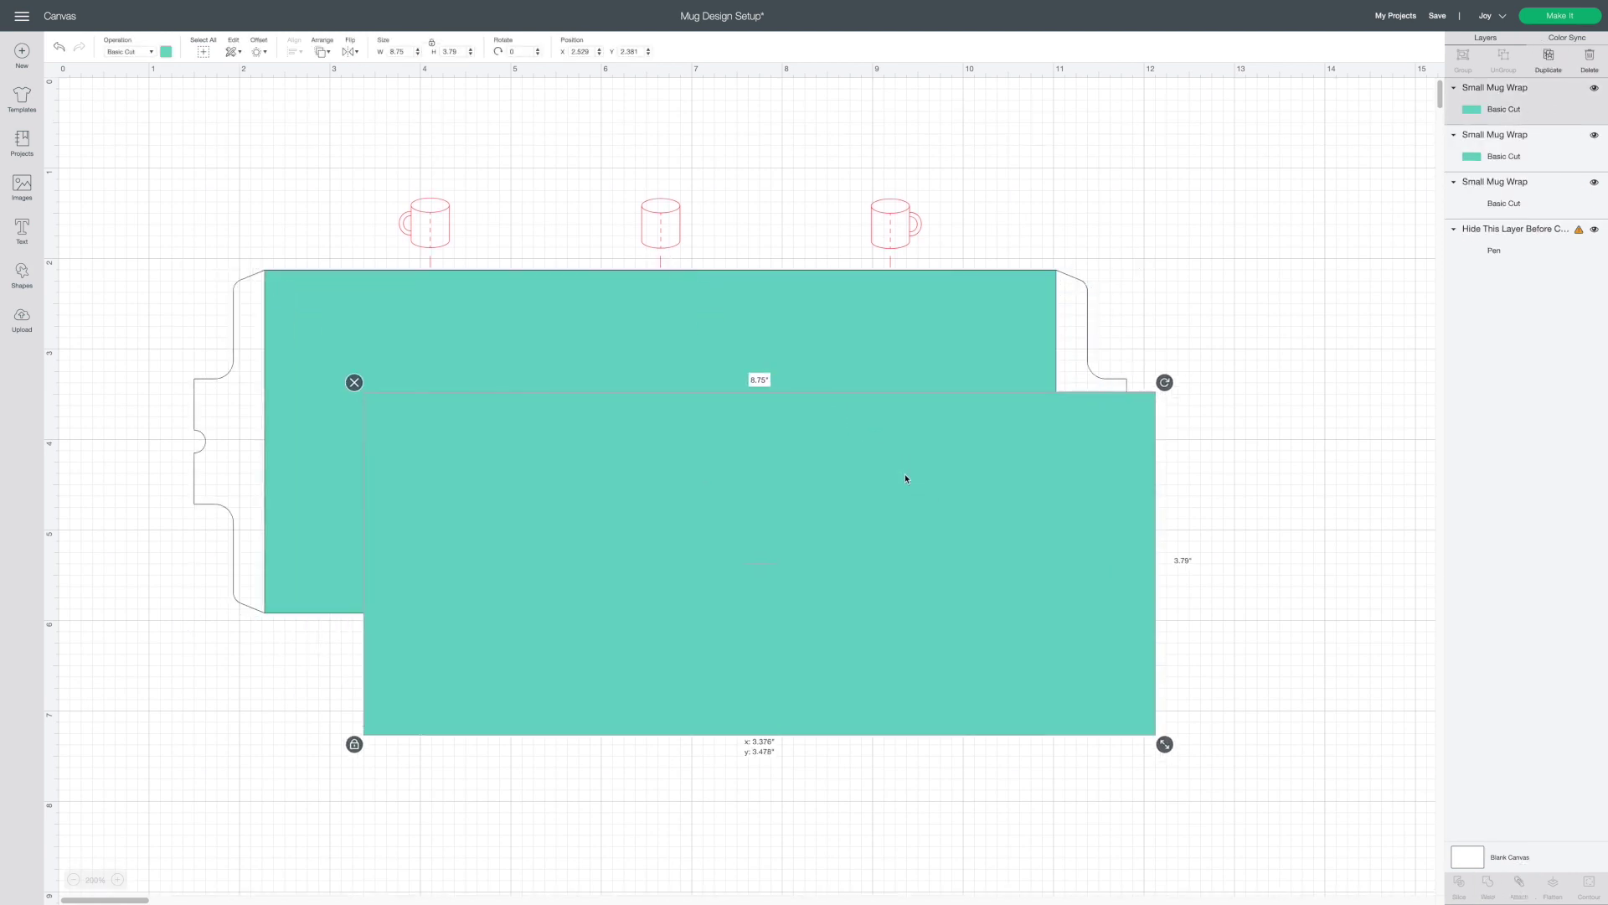
pyautogui.click(166, 51)
pyautogui.click(178, 107)
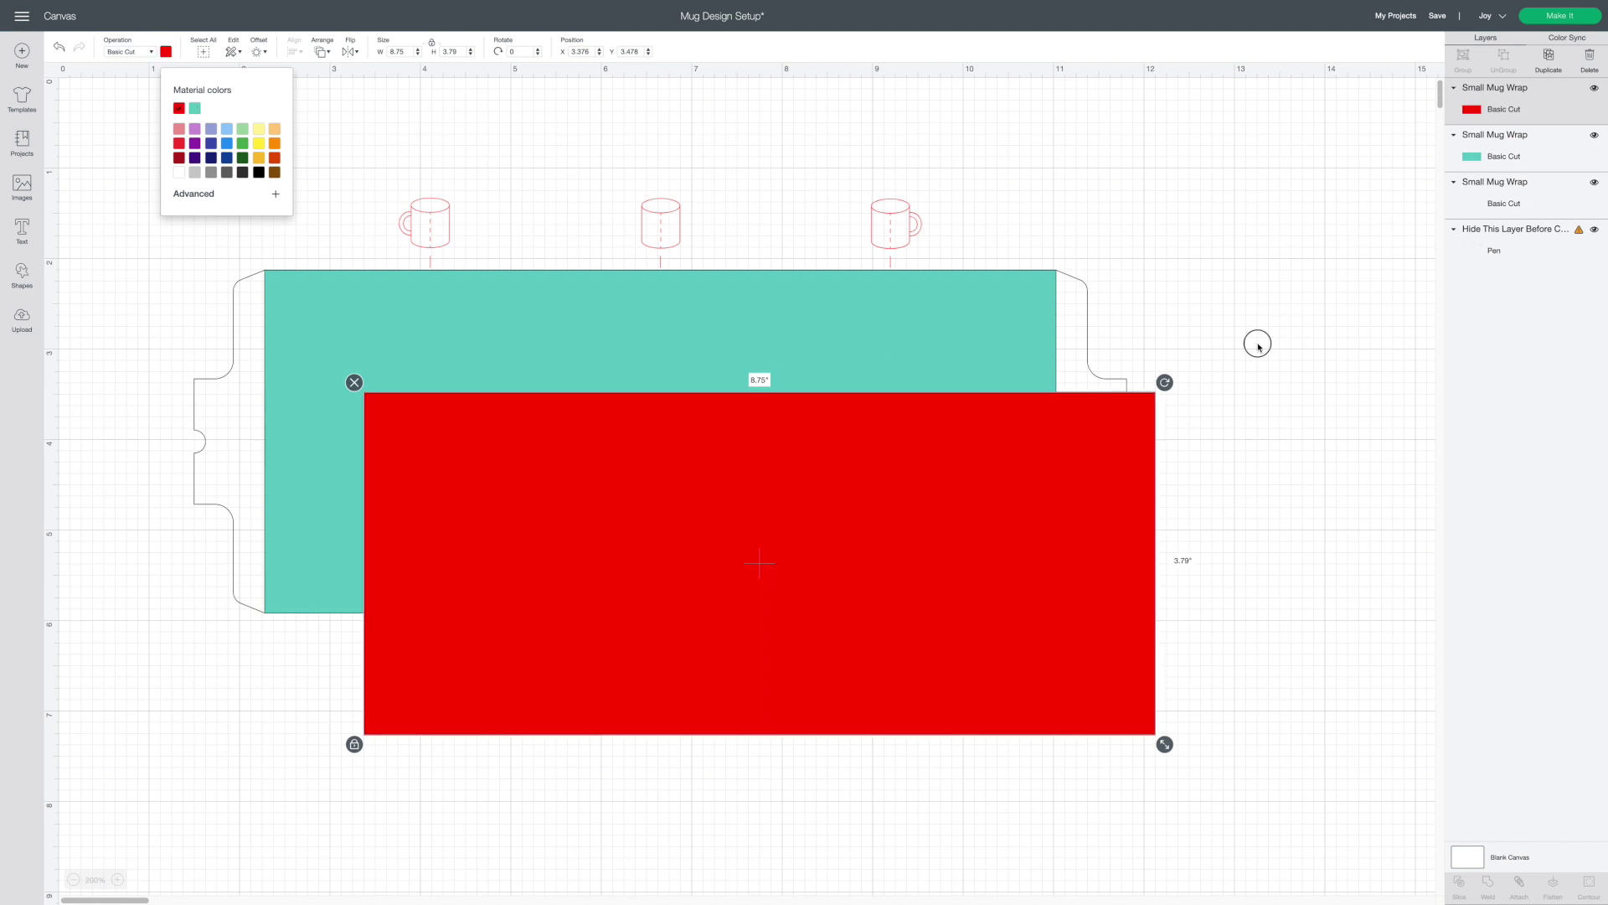
pyautogui.click(972, 593)
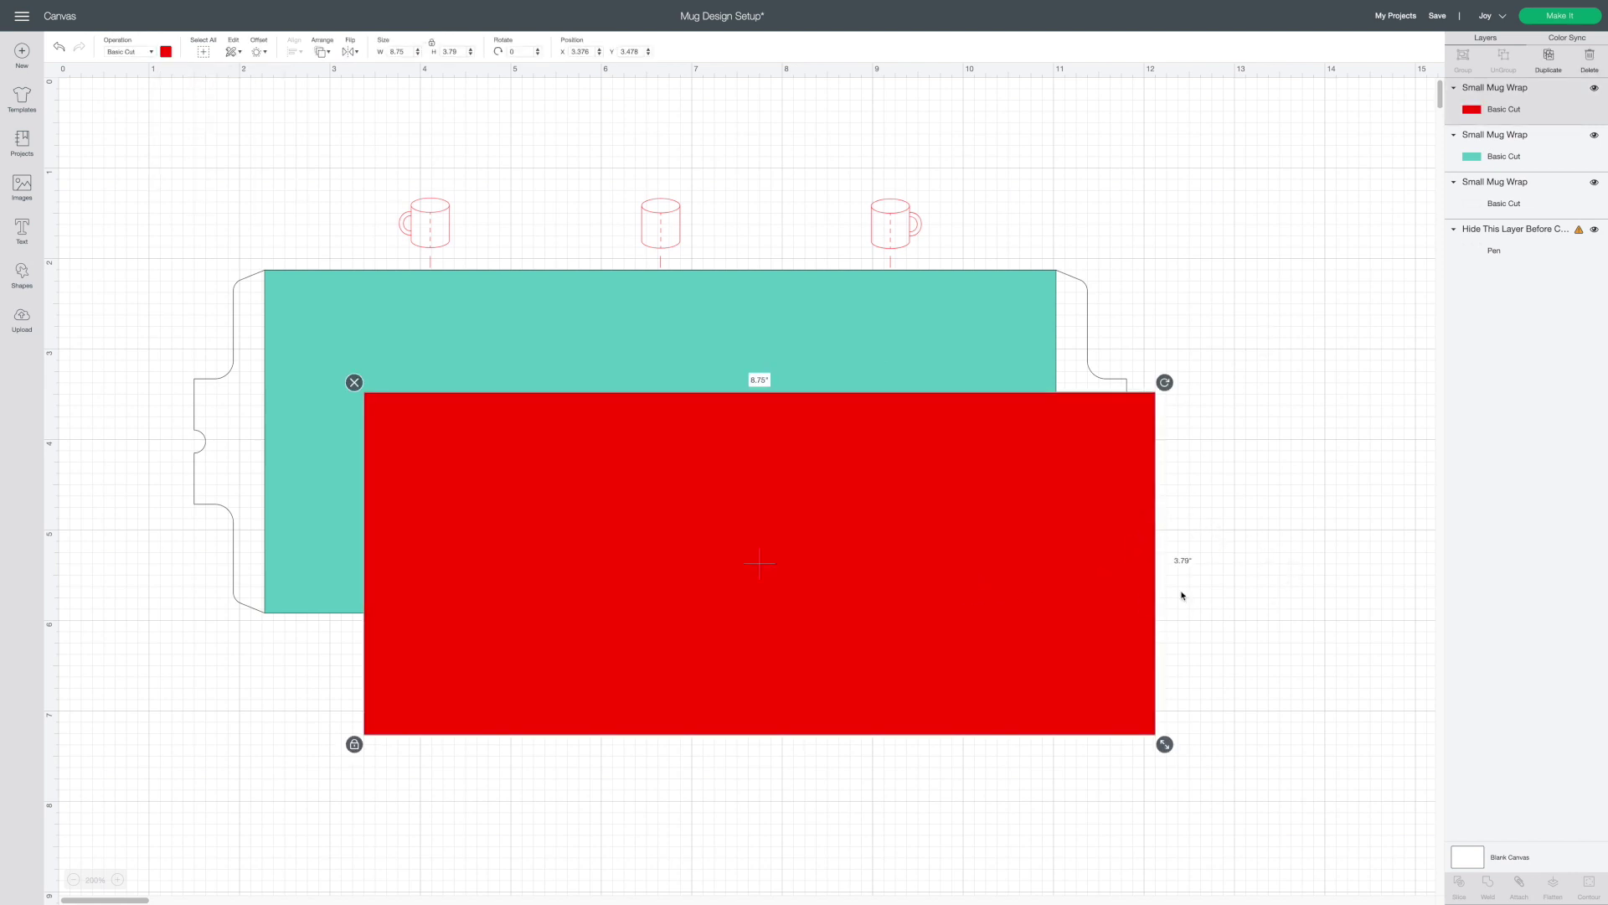
pyautogui.click(432, 43)
pyautogui.click(453, 52)
pyautogui.write('1')
pyautogui.press('Return')
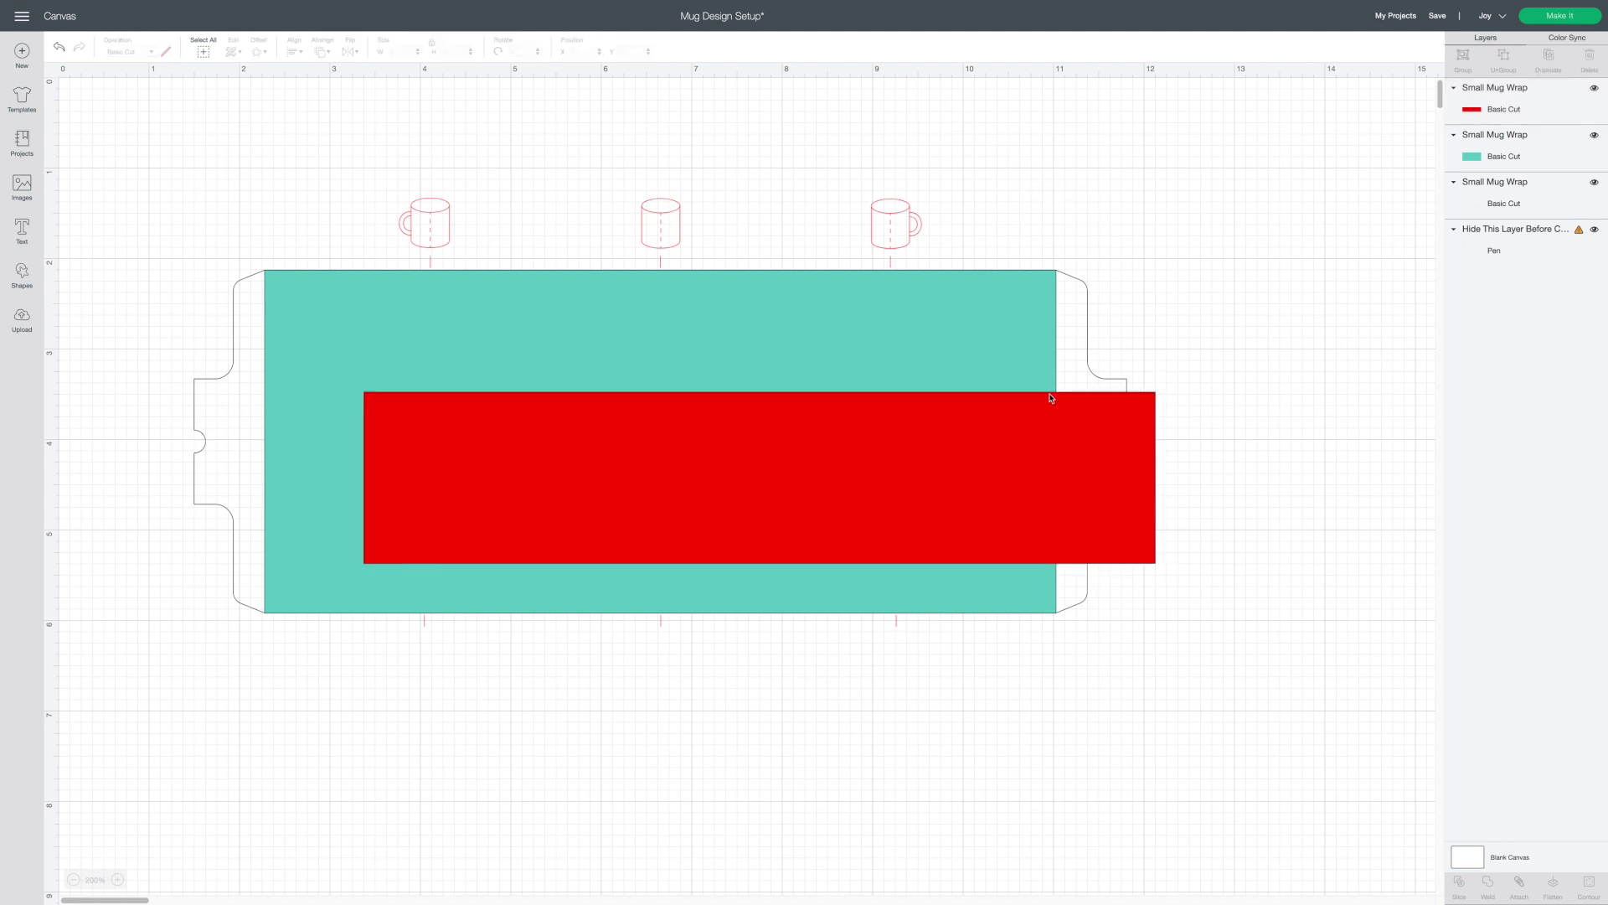
pyautogui.moveTo(950, 439); pyautogui.dragTo(897, 493)
# Step: Centre the red and teal rectangles horizontally
pyautogui.keyDown('shift'); pyautogui.click(901, 370); pyautogui.keyUp('shift')
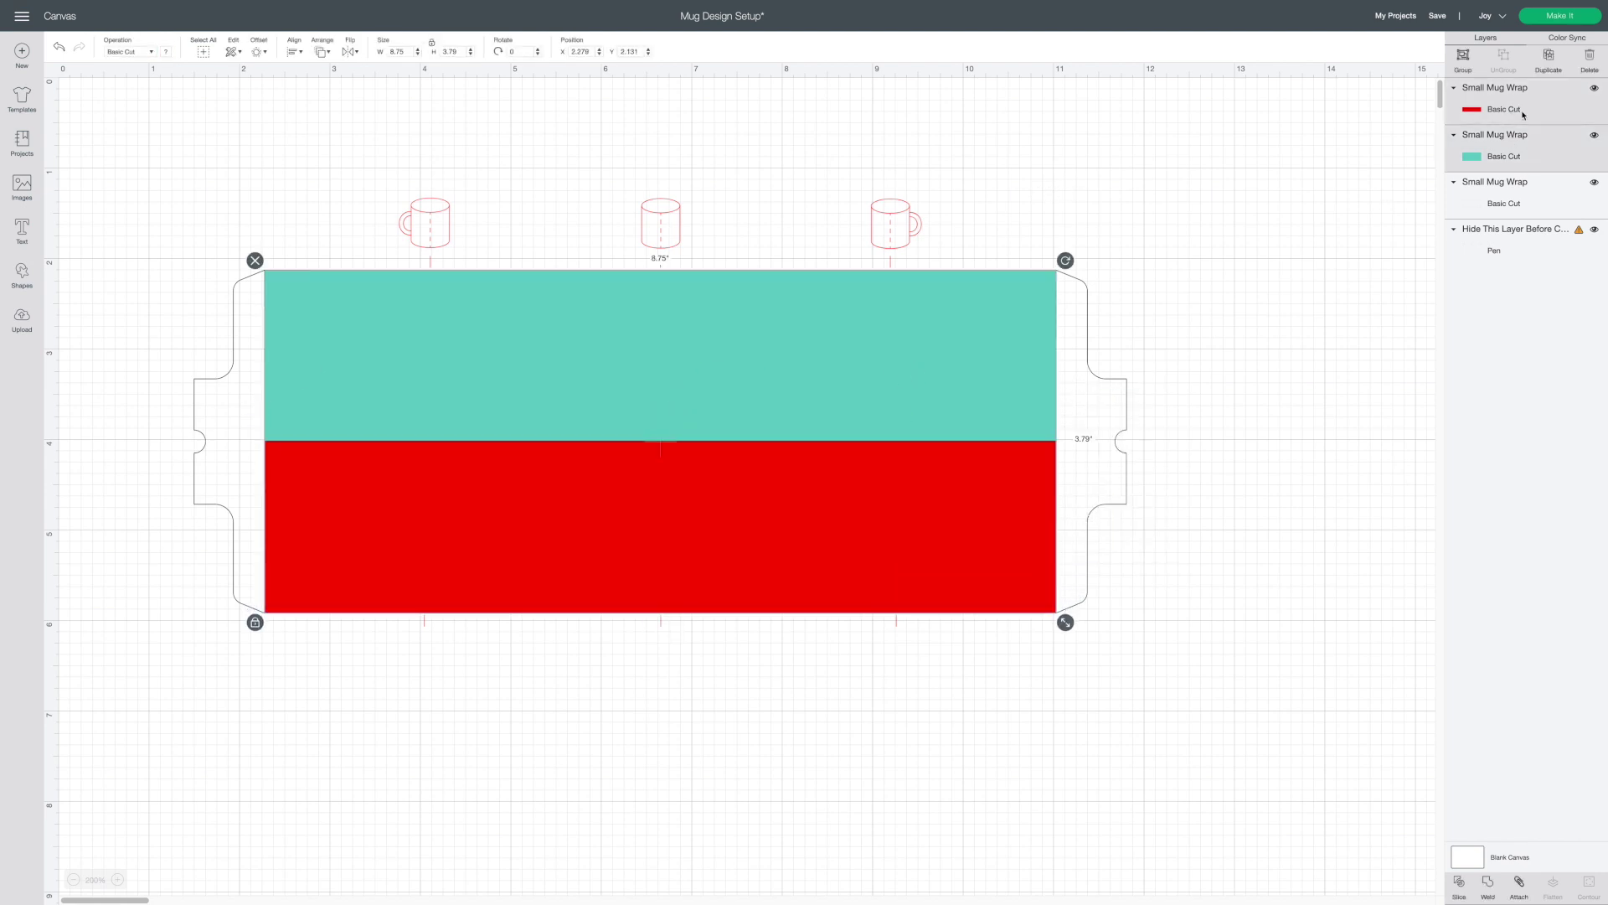
pyautogui.click(295, 52)
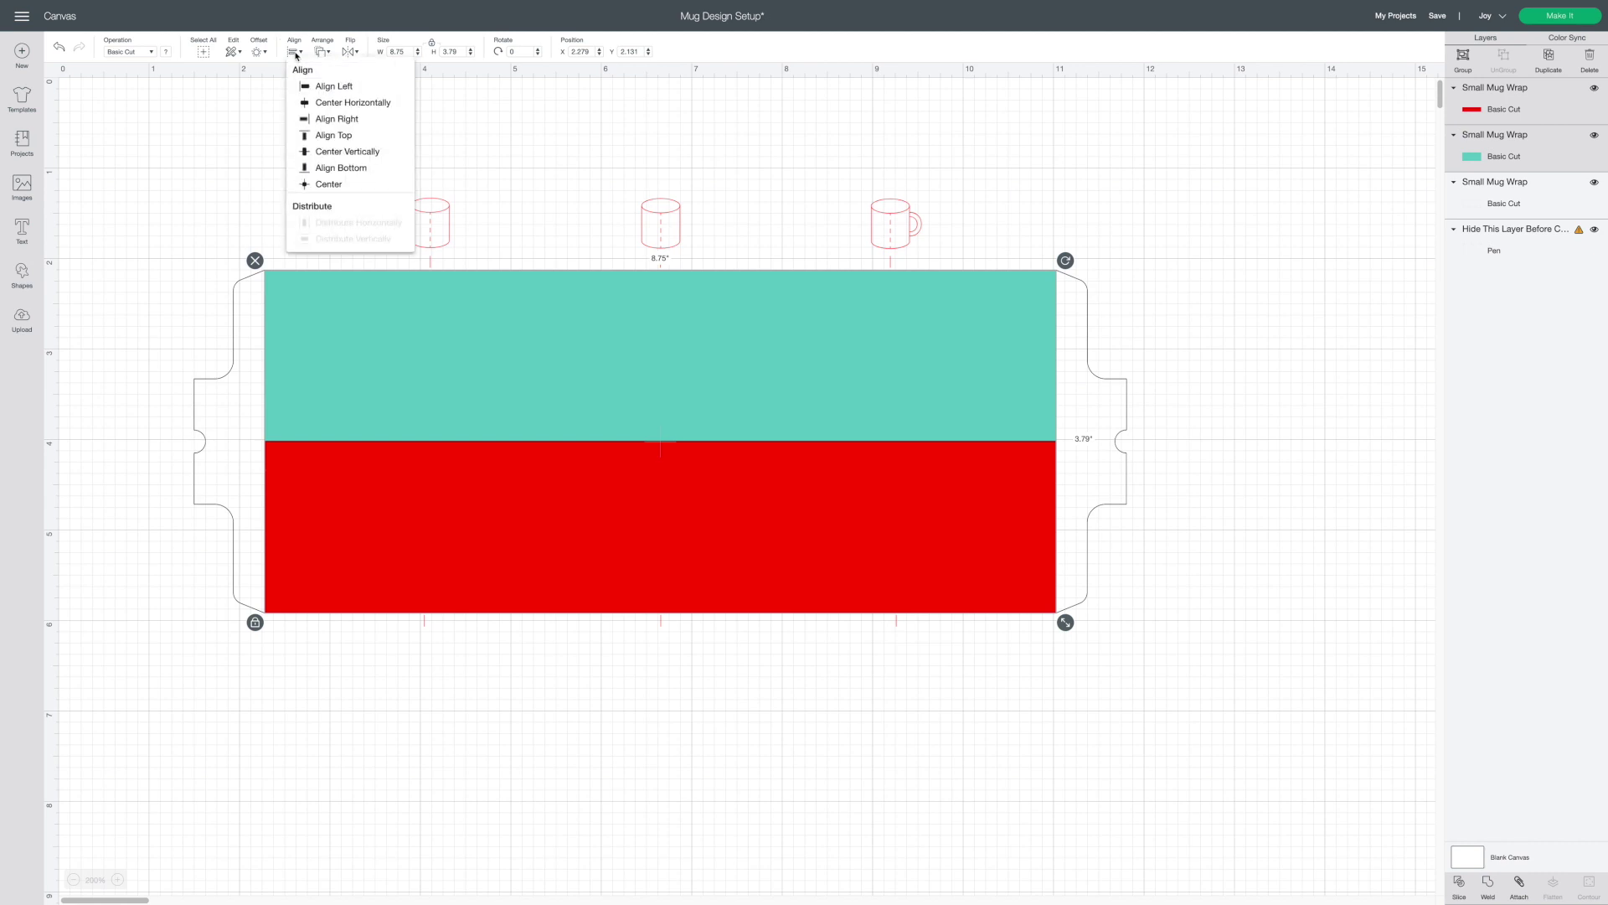
pyautogui.click(330, 102)
pyautogui.click(294, 52)
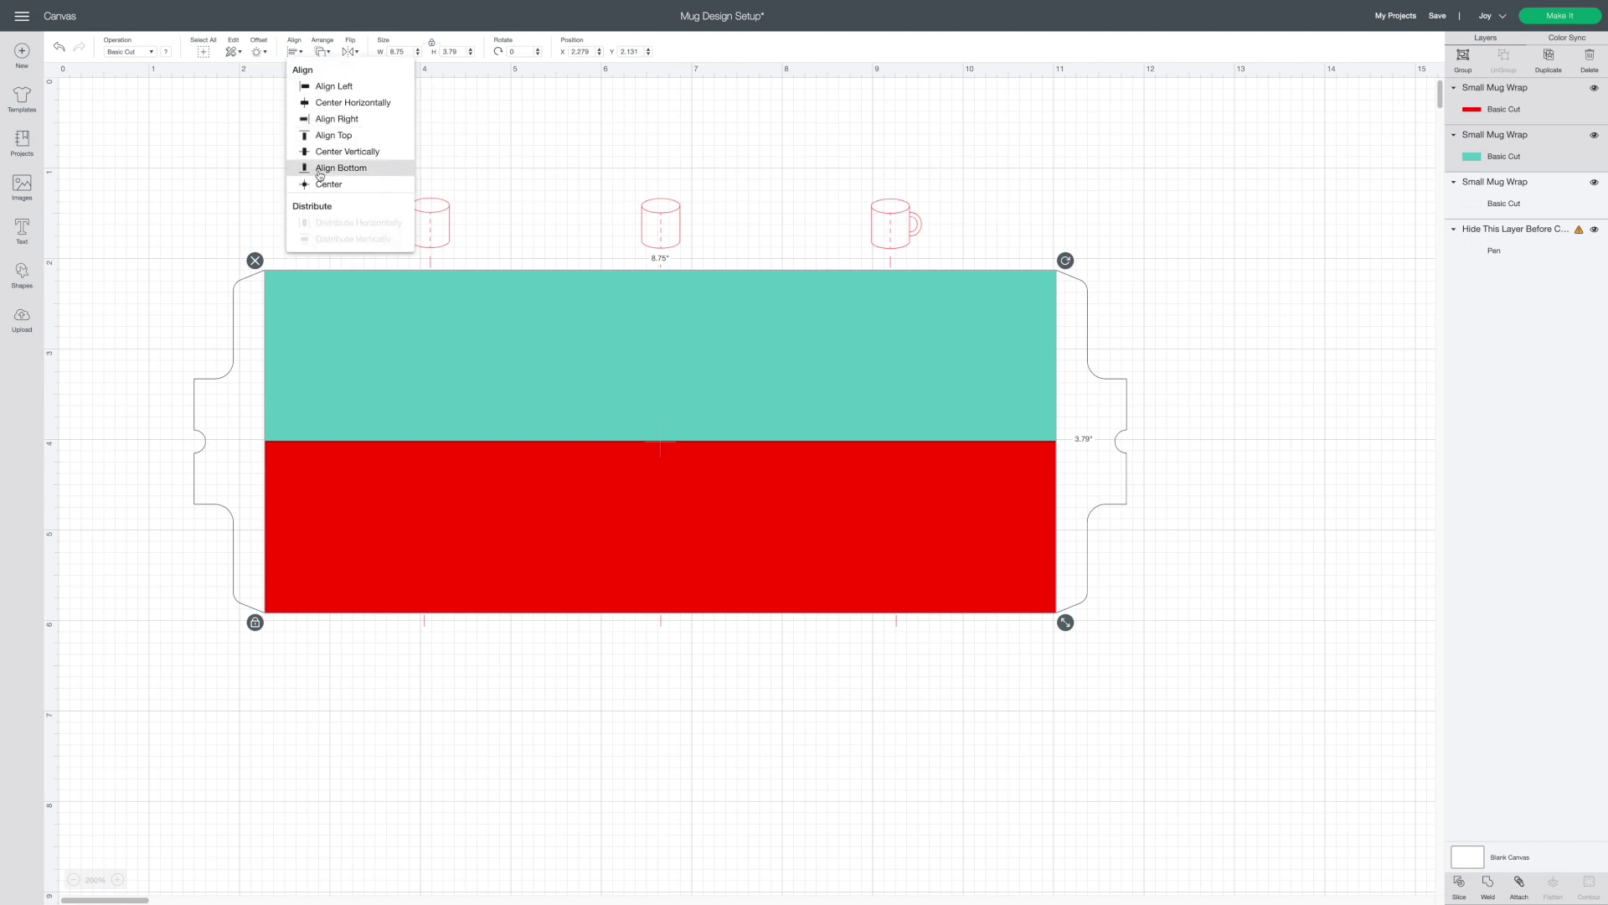
pyautogui.click(1205, 315)
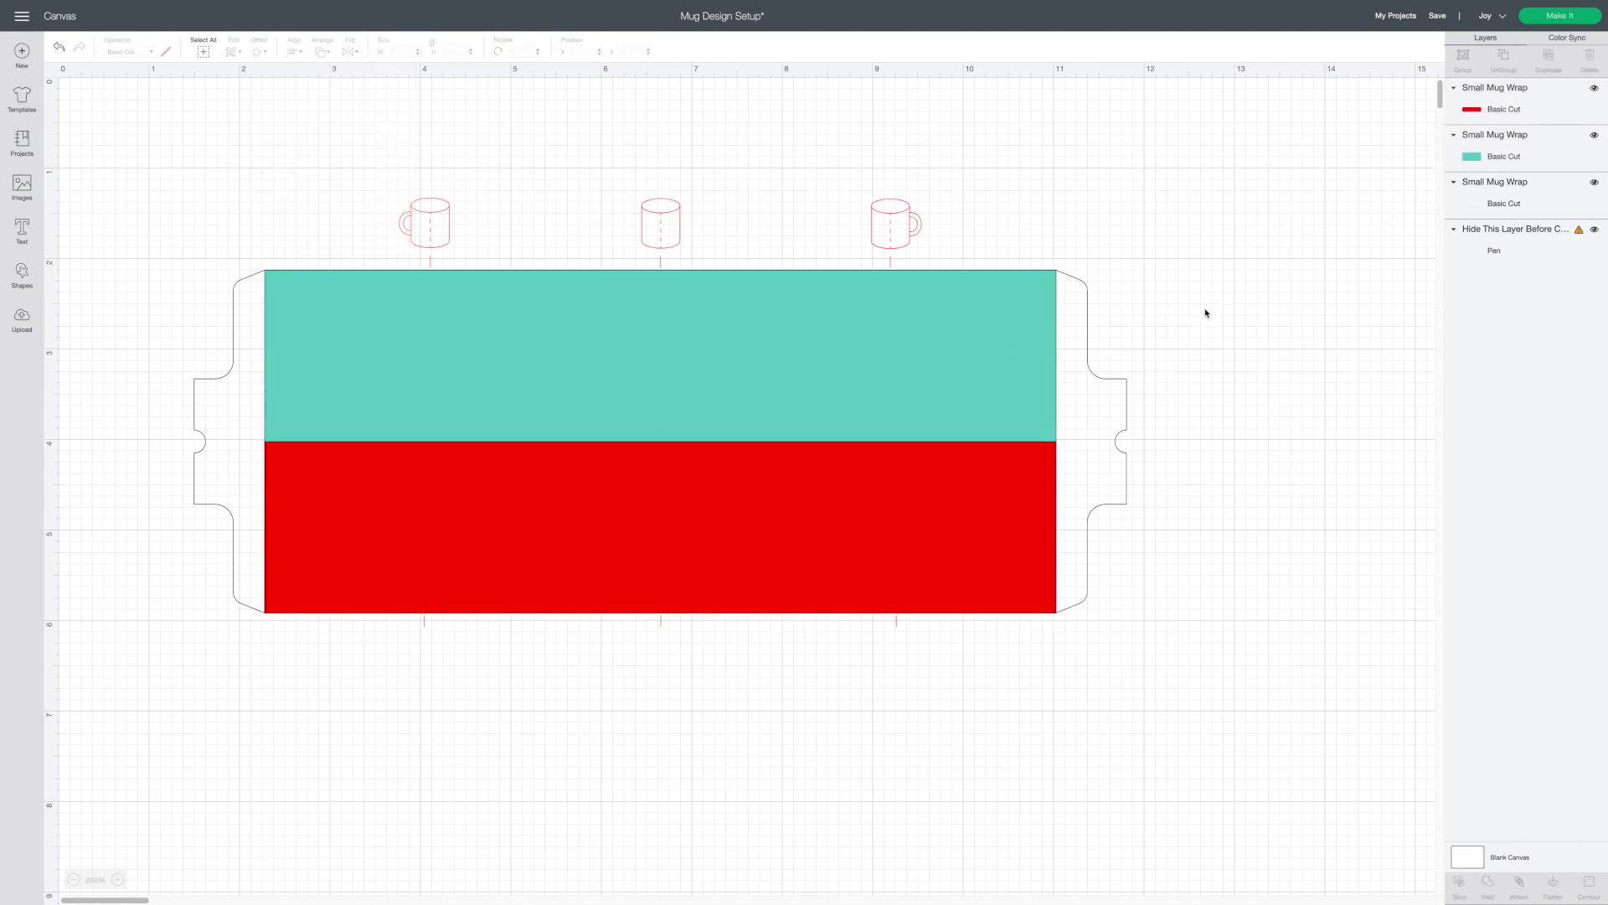
# Step: Slice the teal panel with the red rectangle and delete the leftover lower teal piece
pyautogui.click(869, 514)
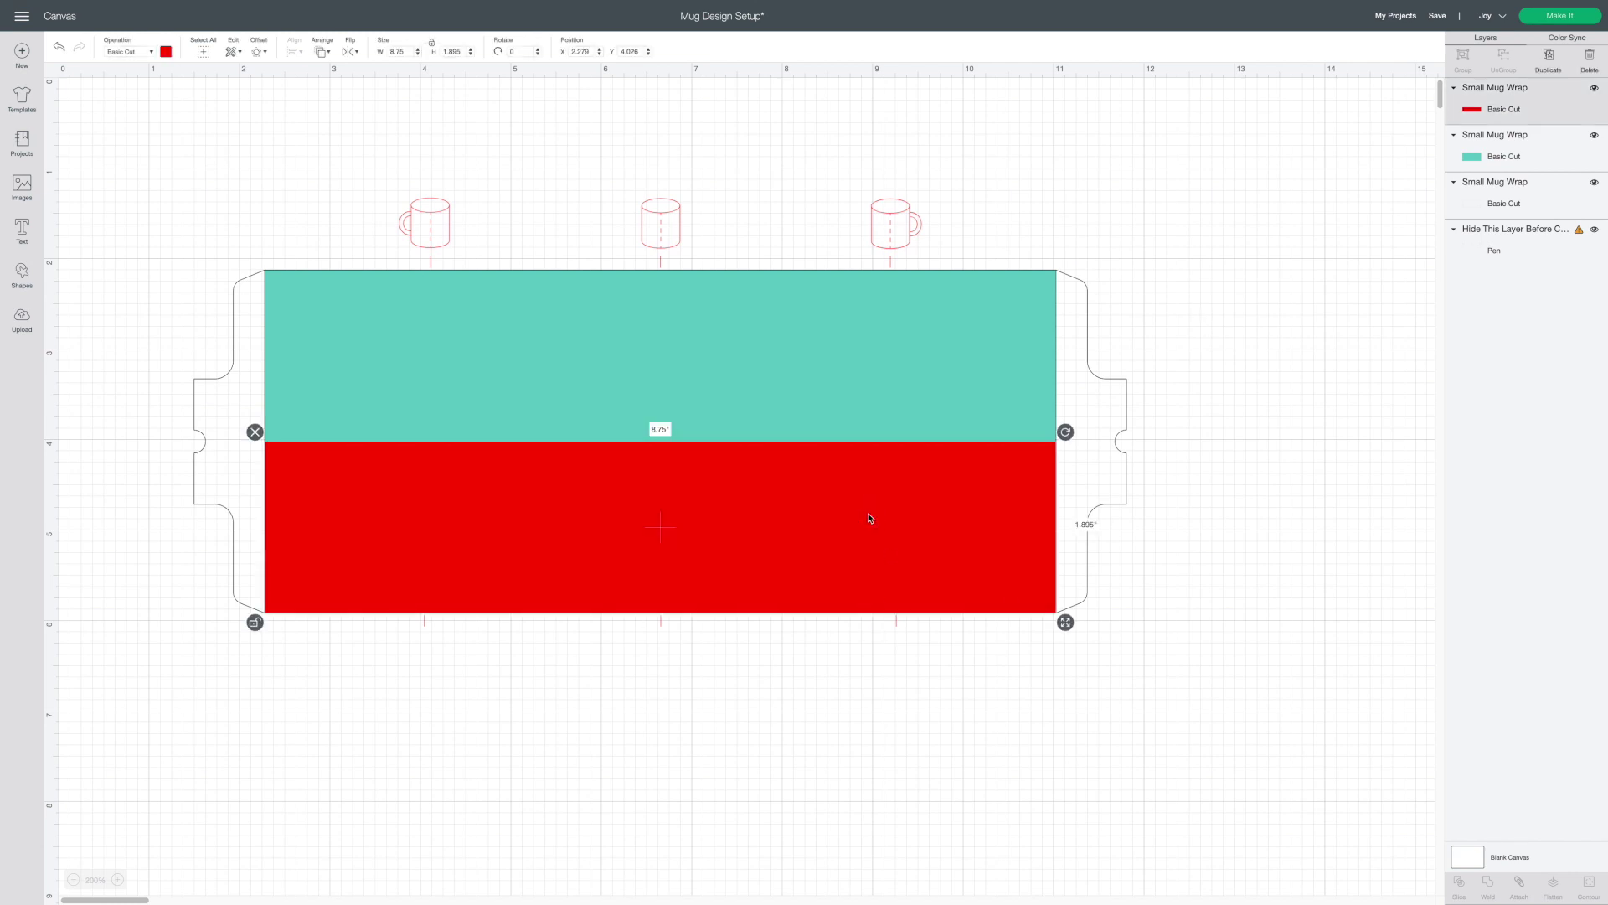
pyautogui.keyDown('shift'); pyautogui.click(931, 401); pyautogui.keyUp('shift')
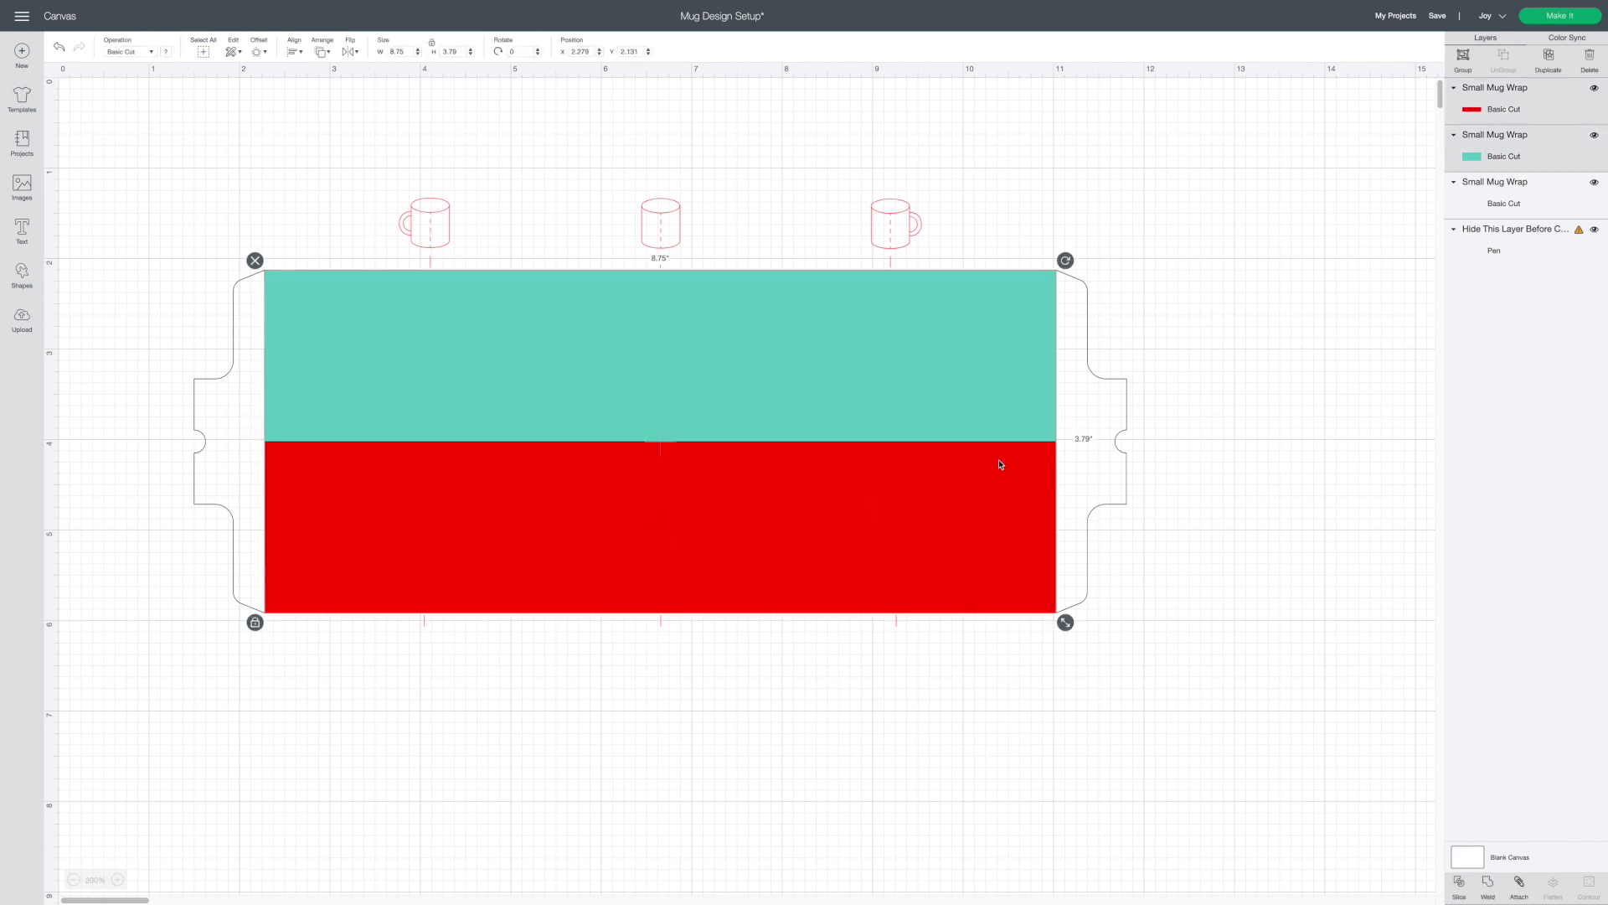
pyautogui.click(1459, 883)
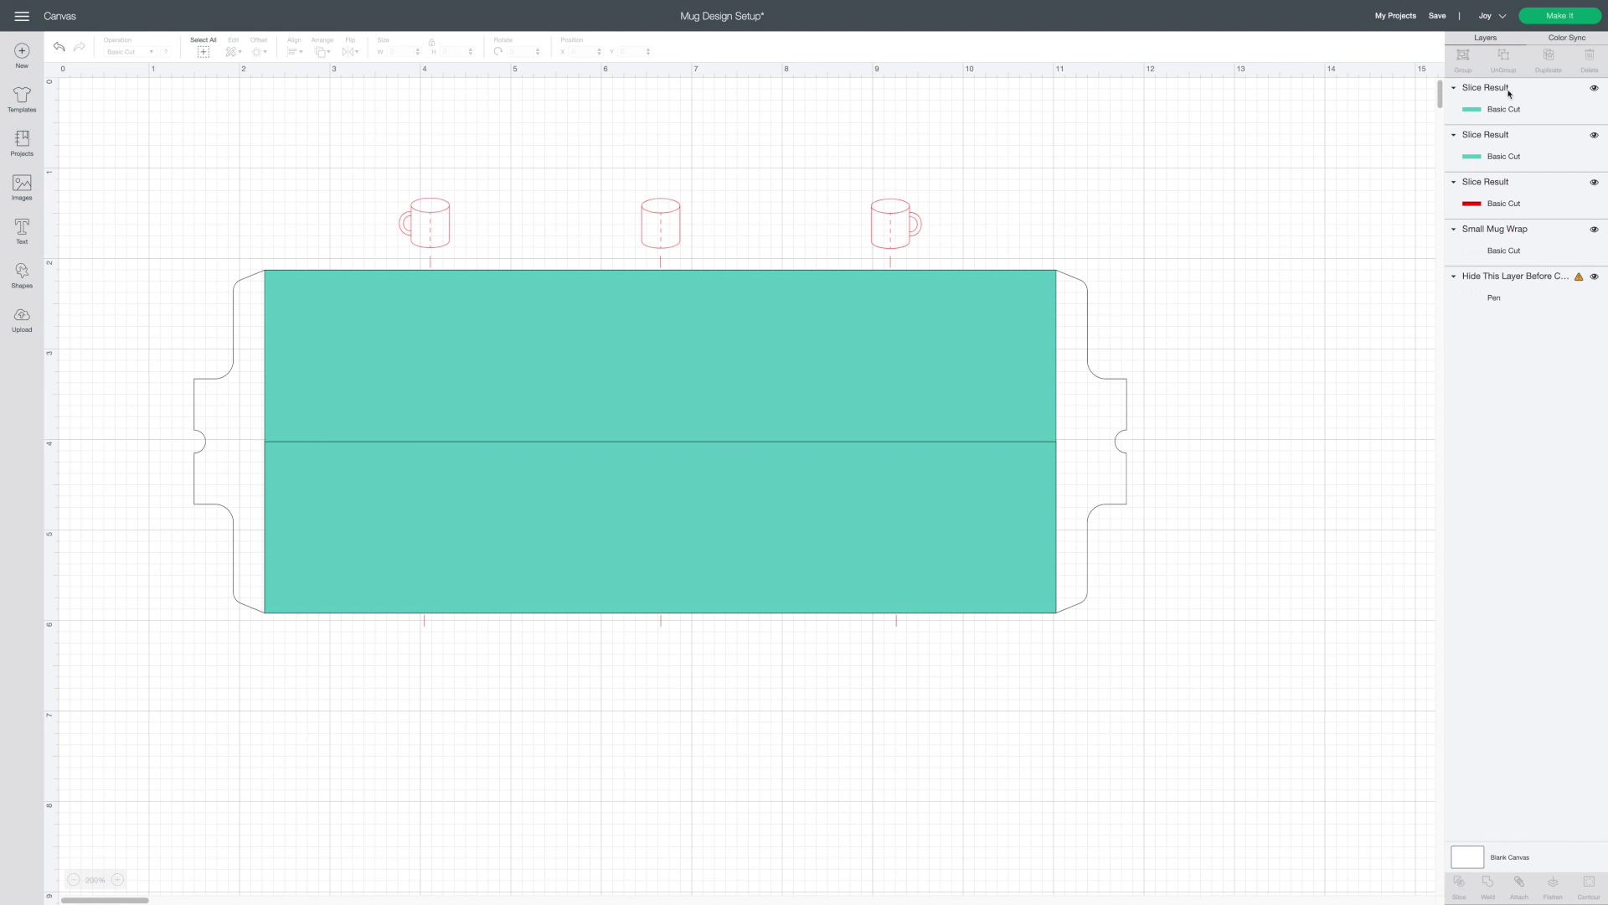
pyautogui.click(914, 494)
pyautogui.press('Delete')
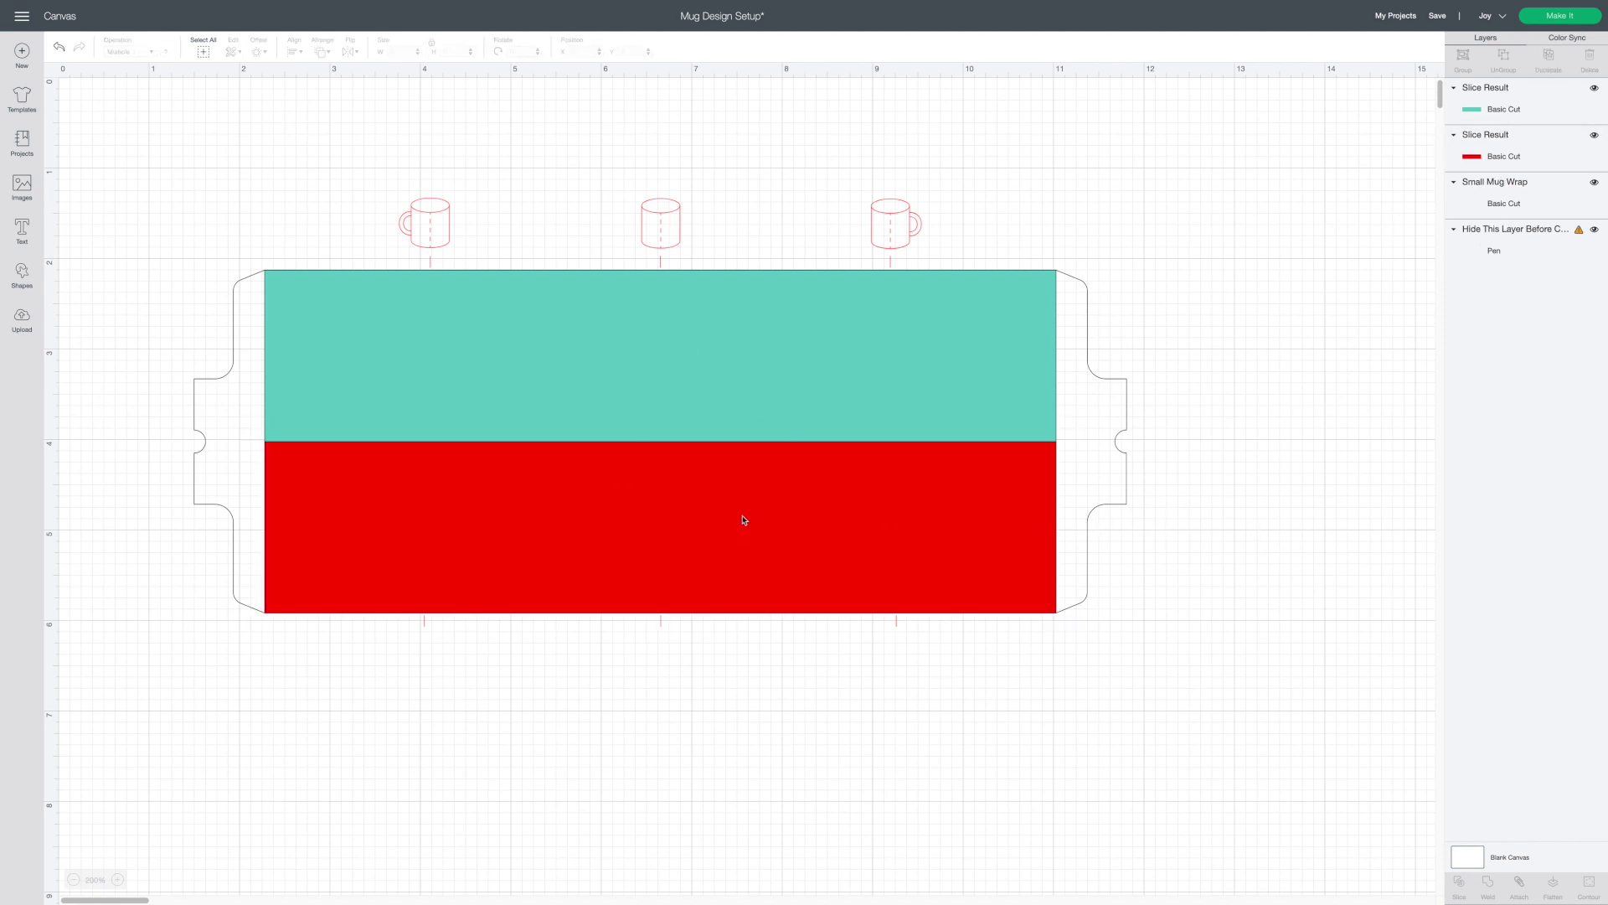
# Step: Group the teal top half and red bottom half together
pyautogui.click(449, 388)
pyautogui.keyDown('shift'); pyautogui.click(491, 541); pyautogui.keyUp('shift')
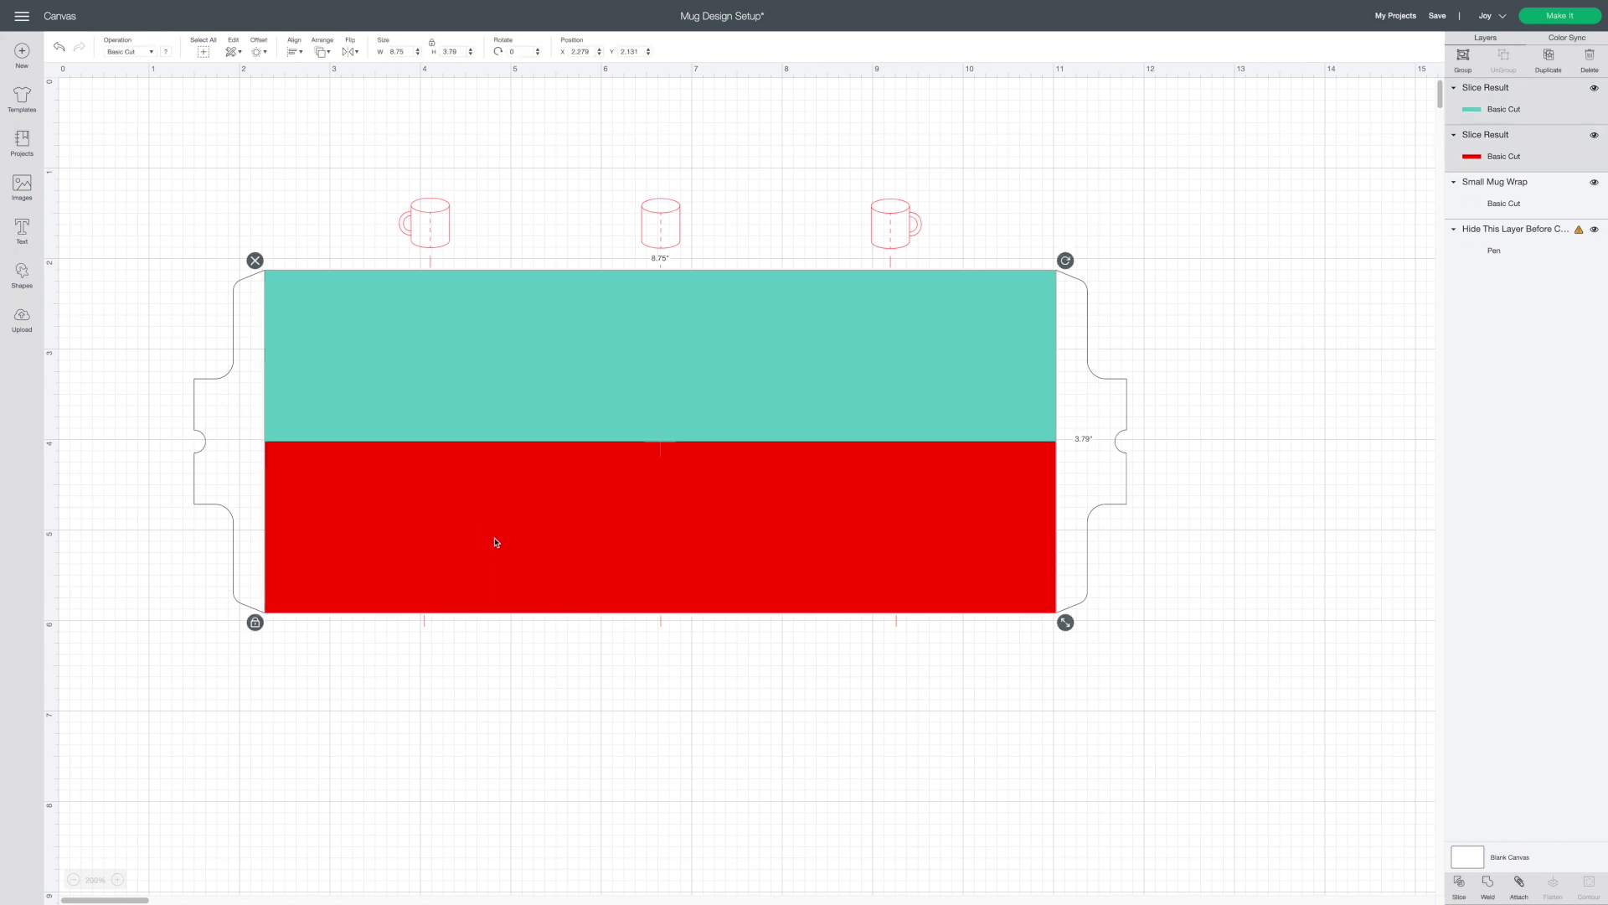
pyautogui.click(1466, 56)
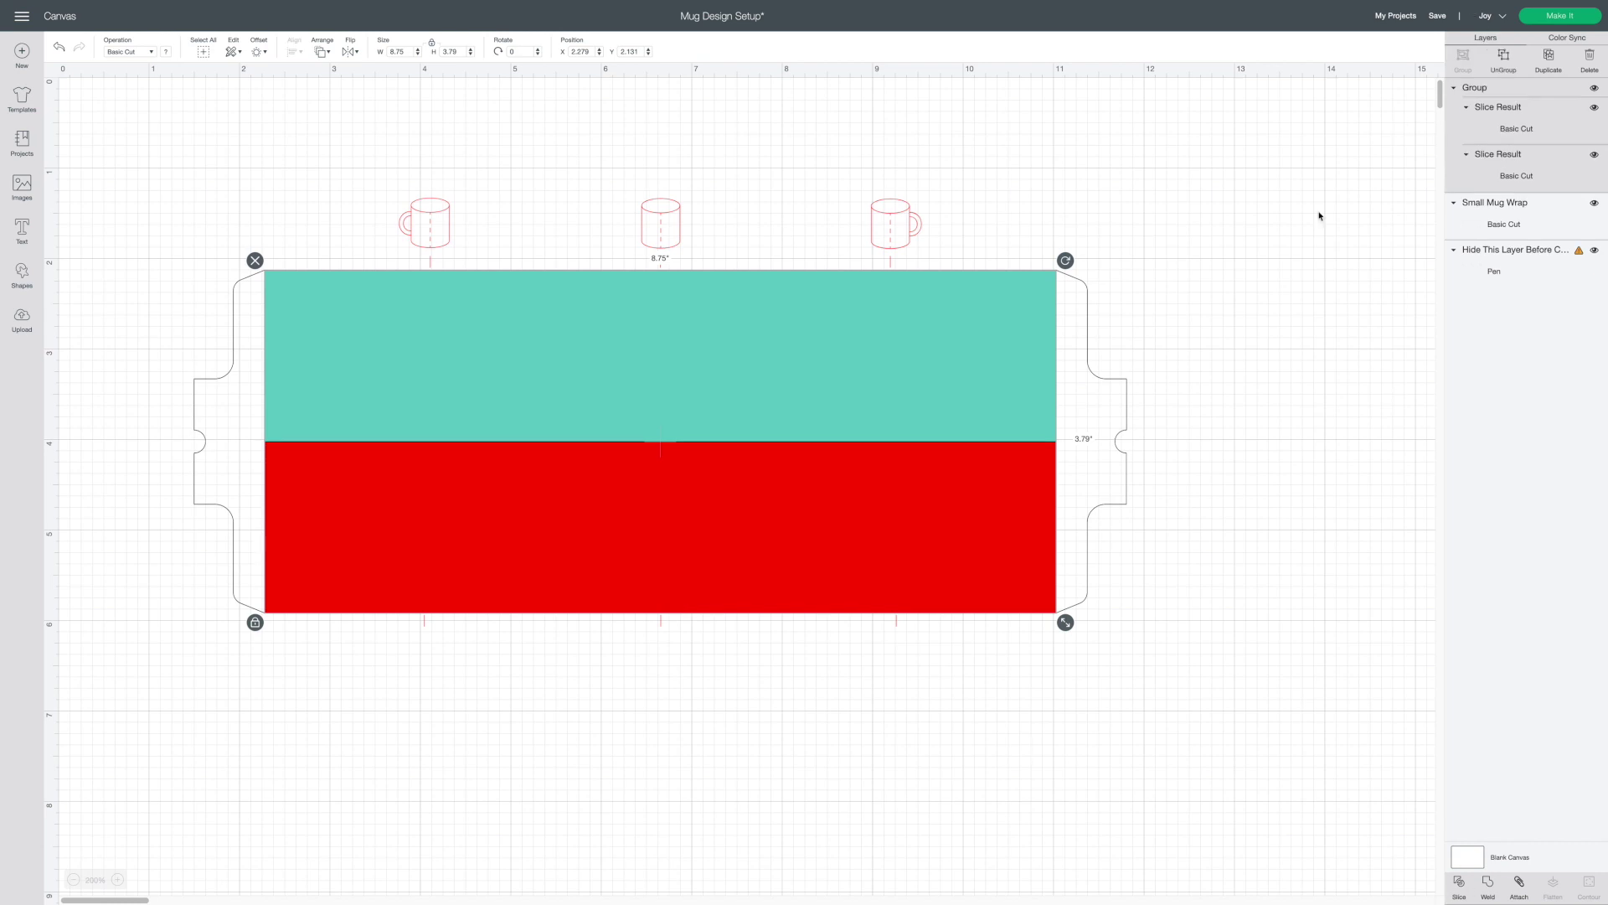
pyautogui.click(1065, 791)
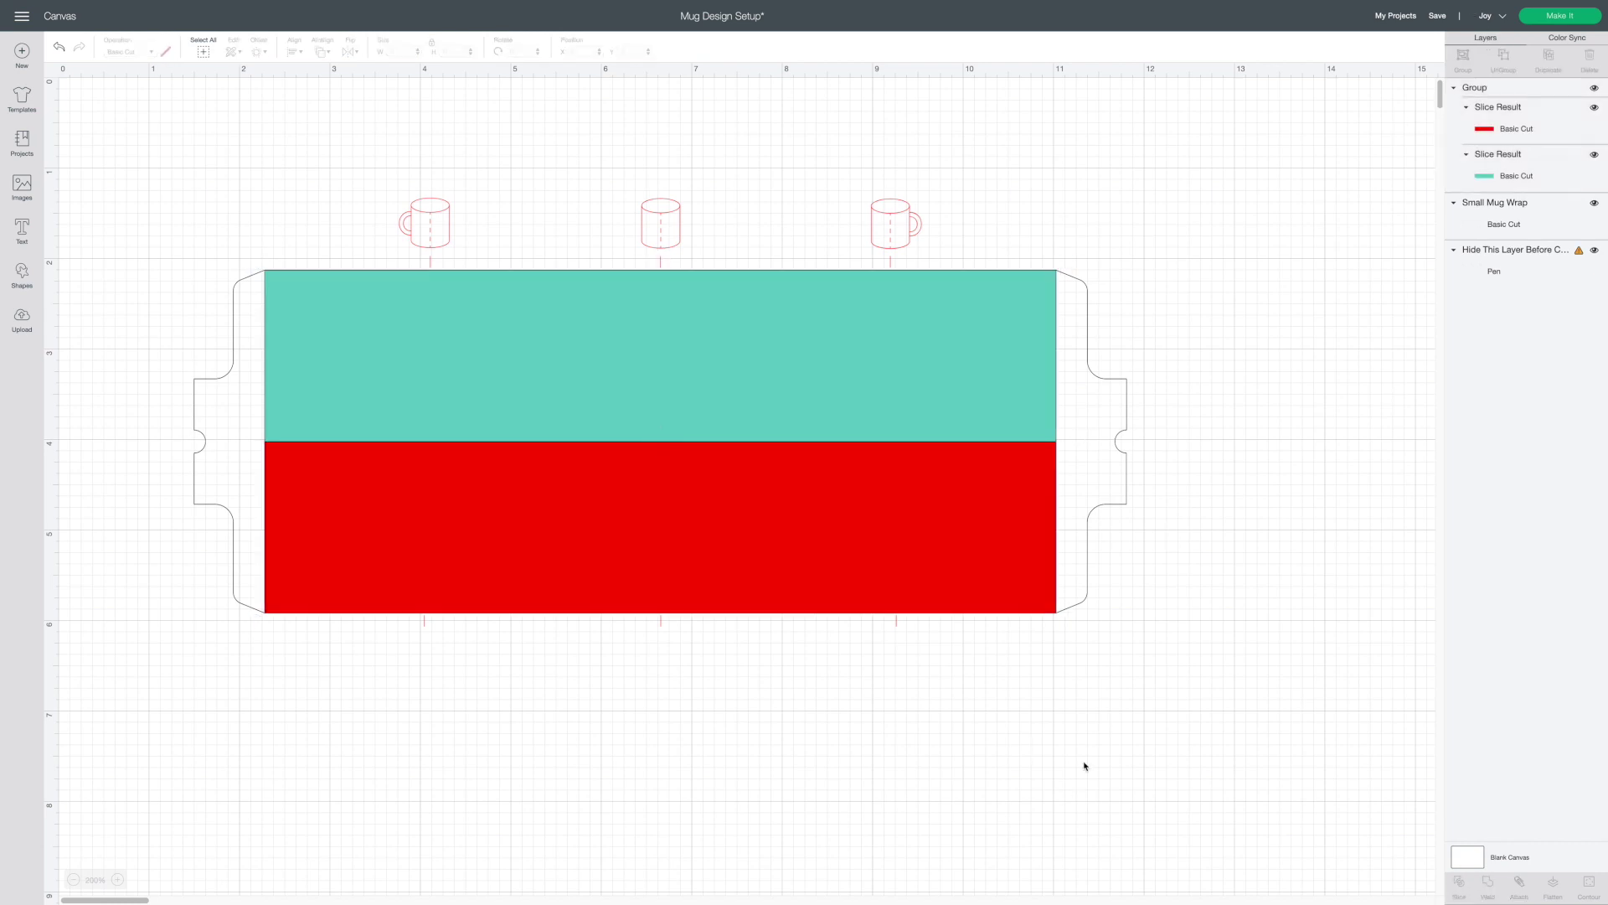
pyautogui.click(760, 477)
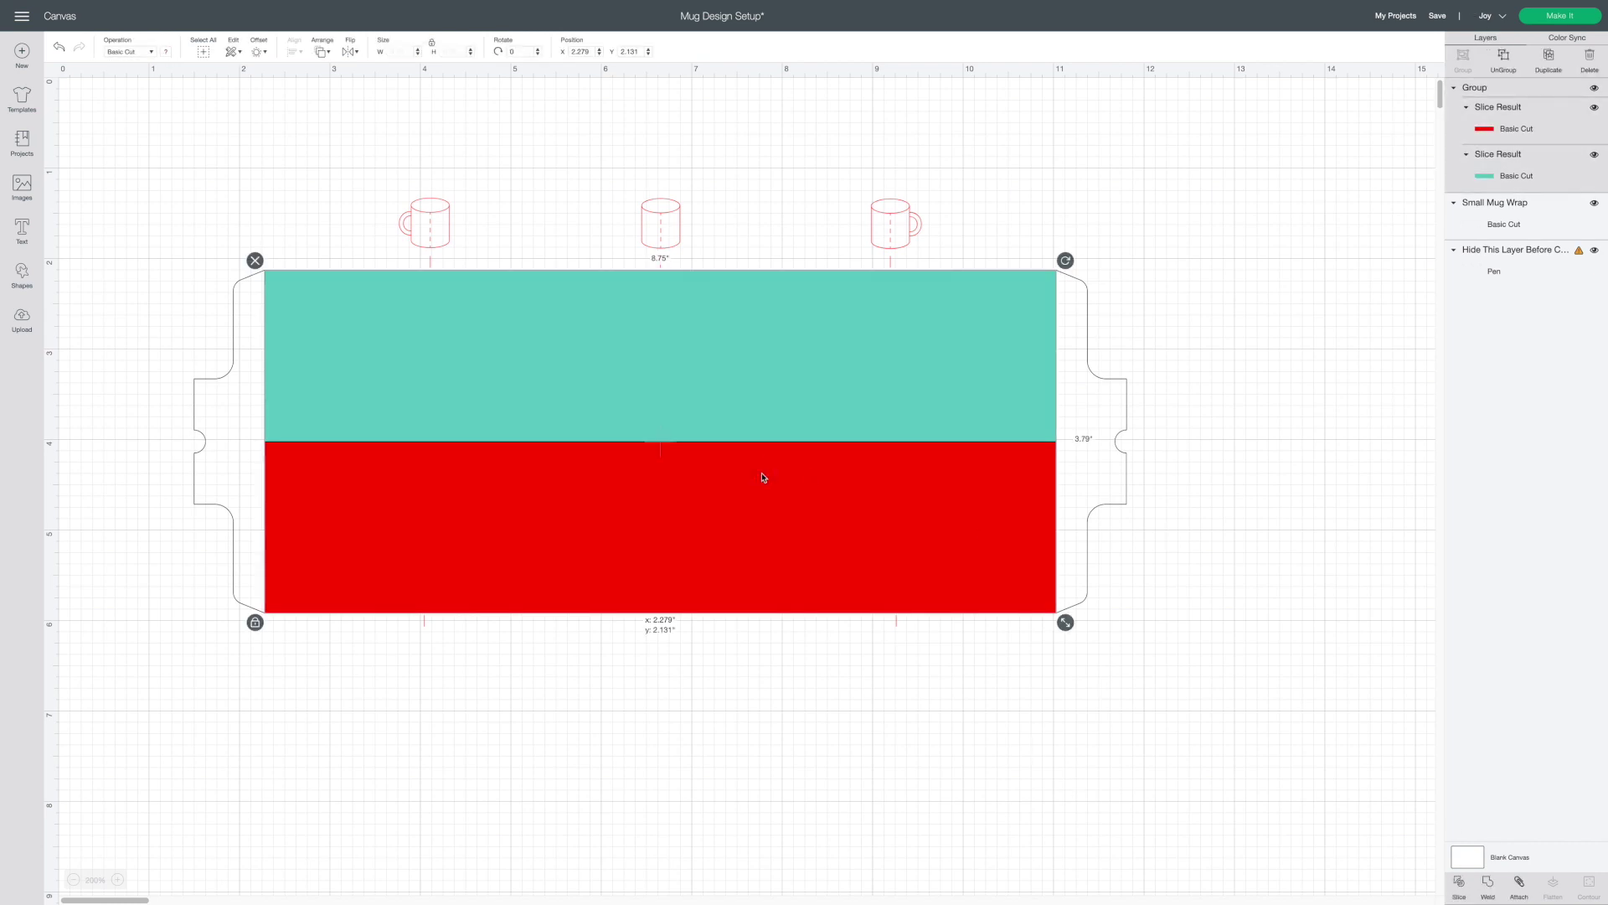
# Step: Add an 'H' text and move it onto the mug wrap
pyautogui.click(22, 233)
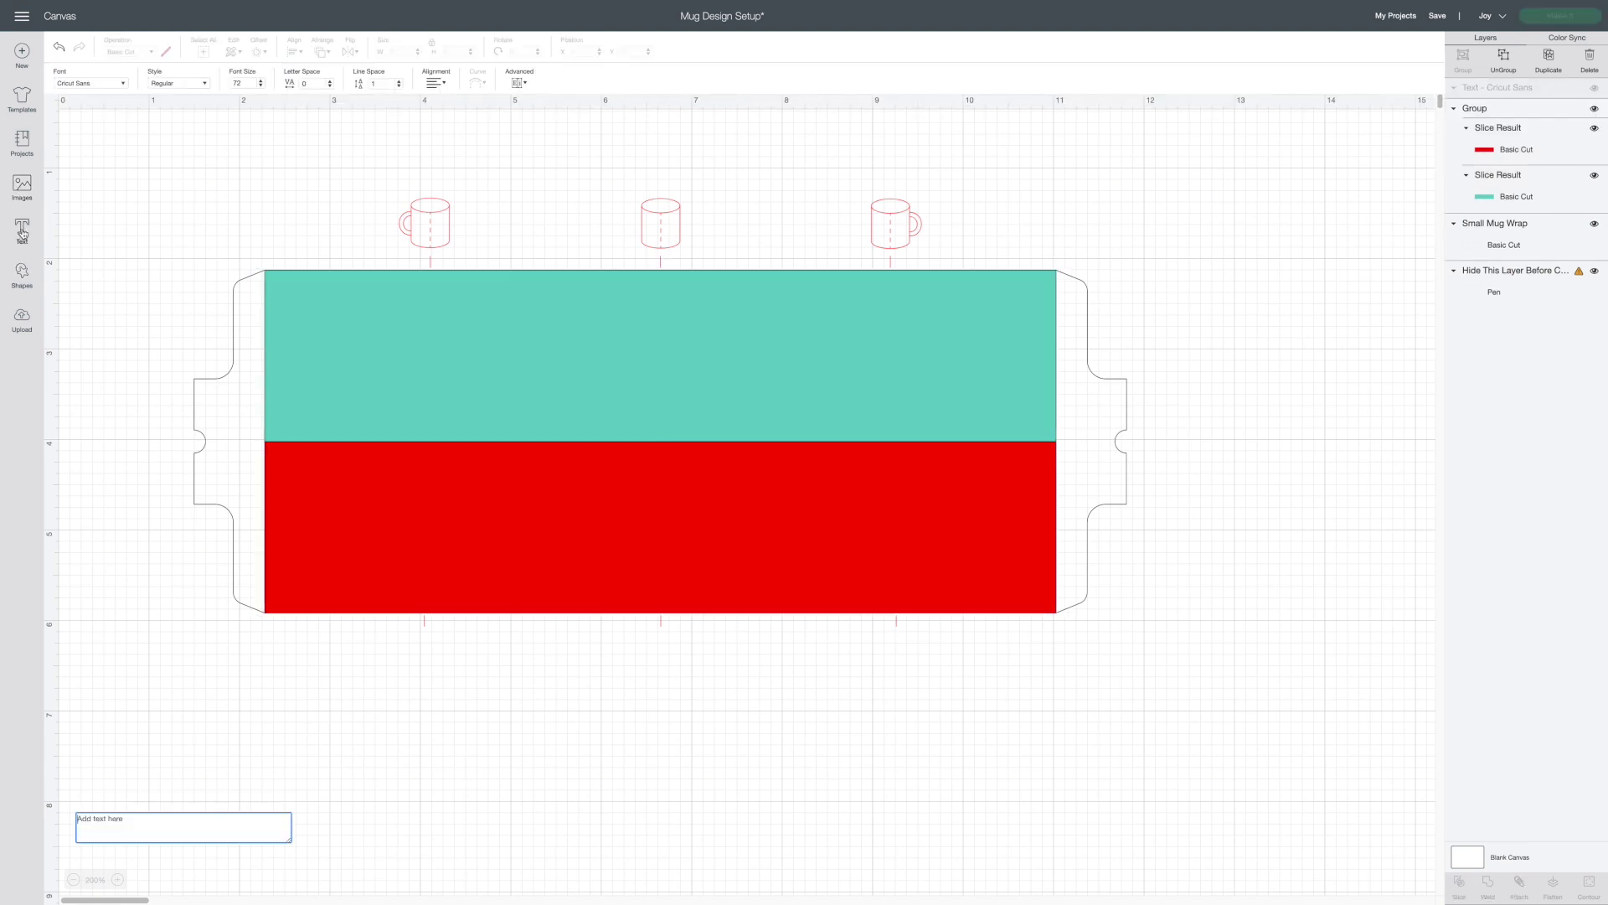
pyautogui.write('H')
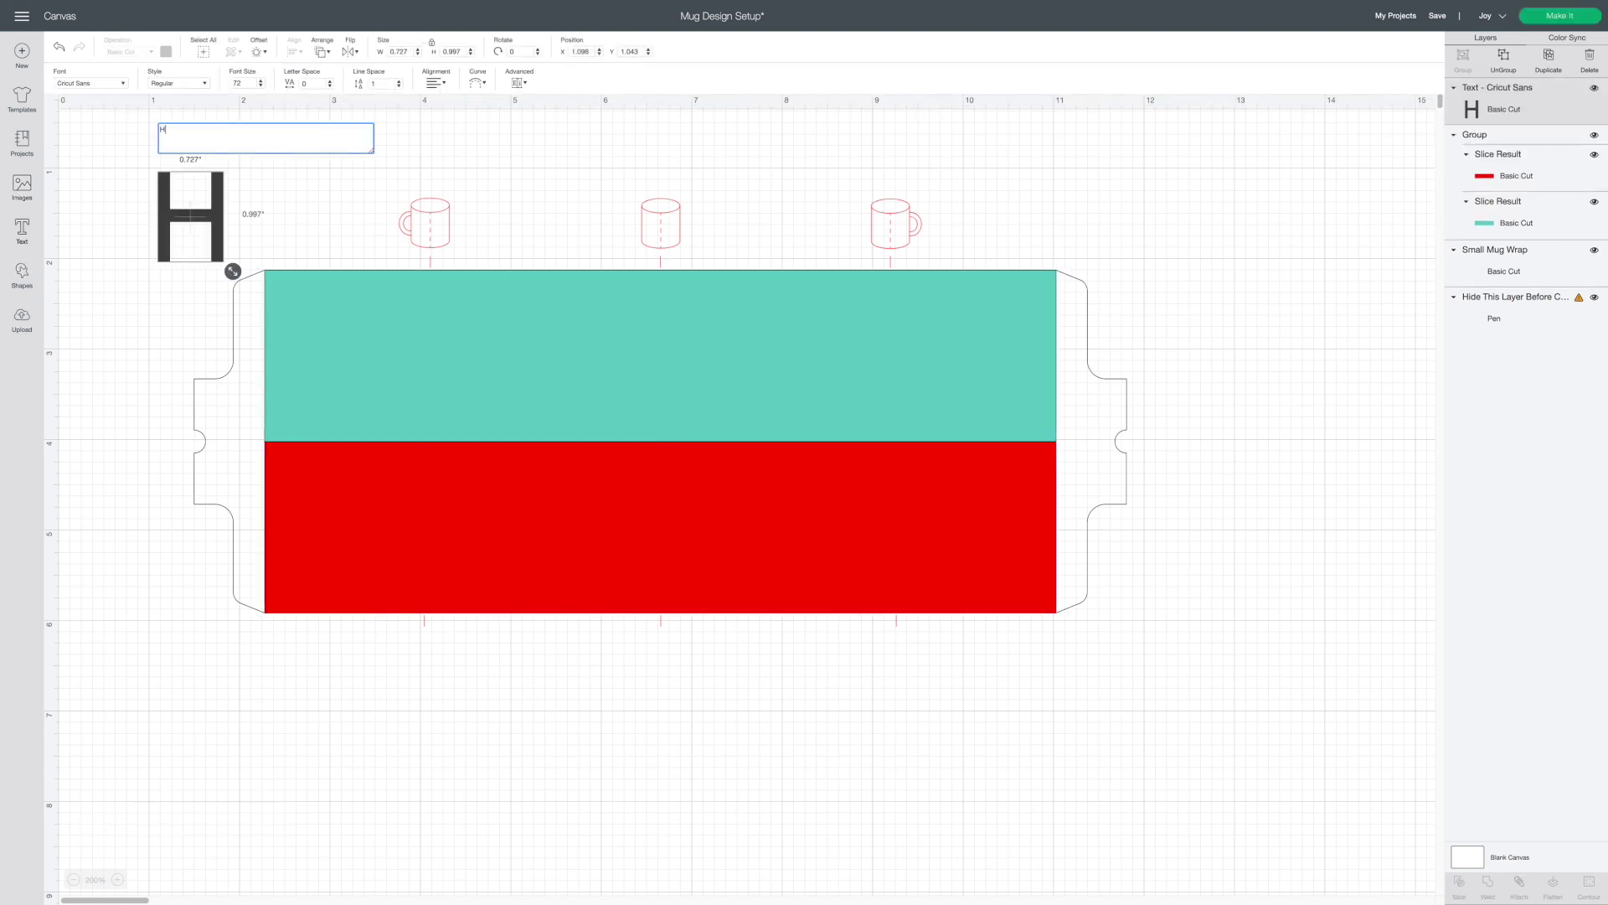
pyautogui.click(258, 706)
pyautogui.moveTo(203, 211); pyautogui.dragTo(467, 414)
pyautogui.click(116, 84)
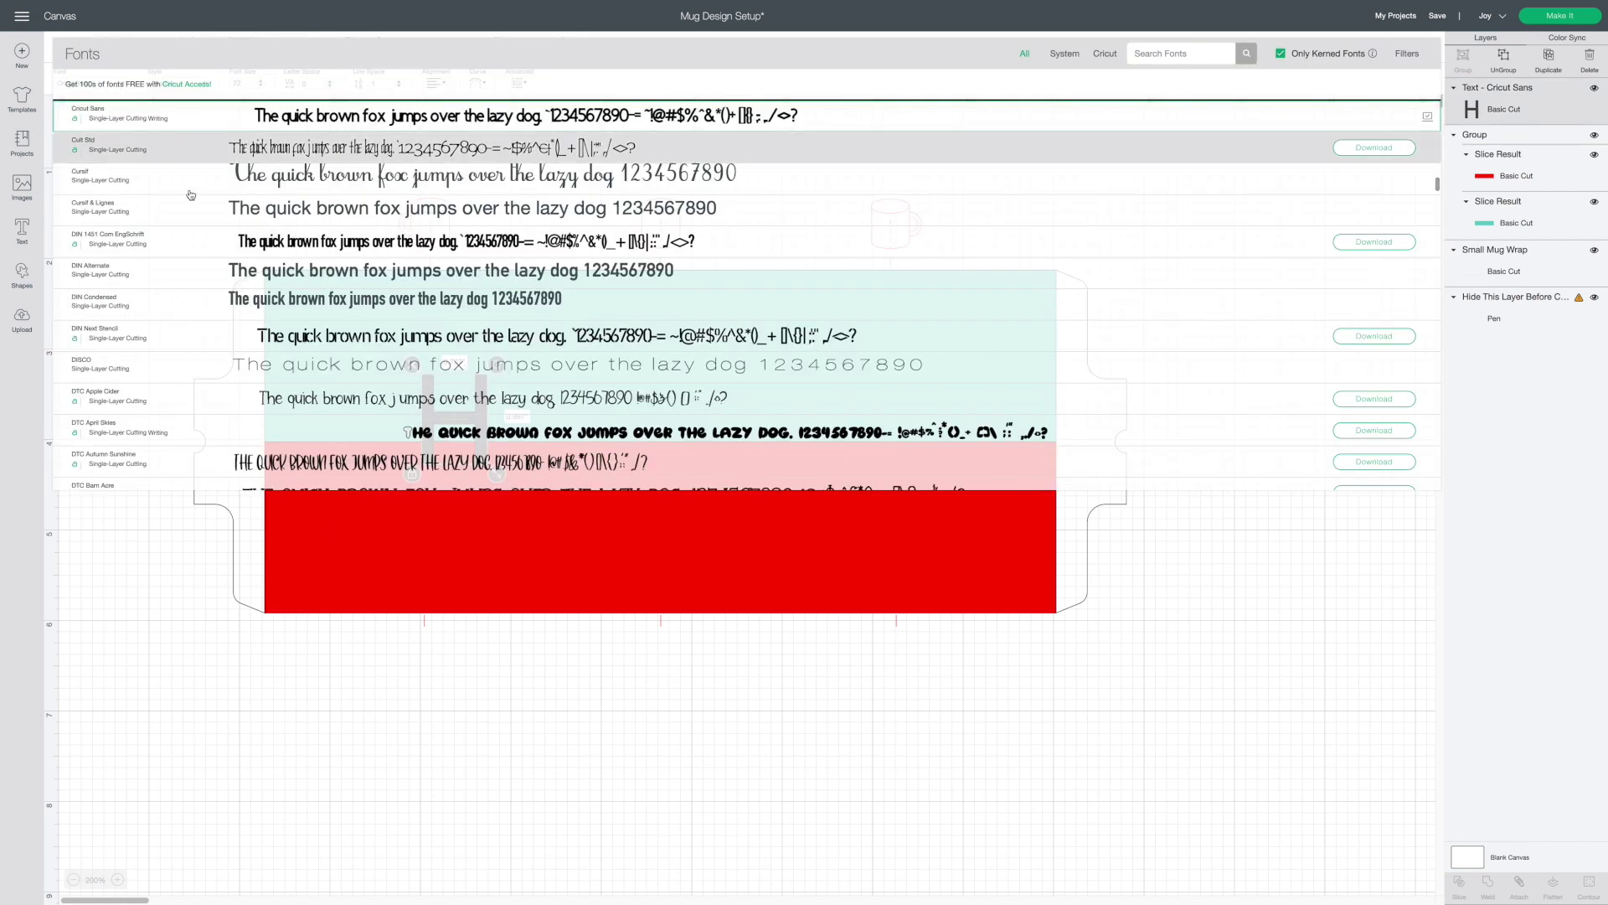
pyautogui.scroll(-5, 287, 301)
pyautogui.scroll(-10, 288, 301)
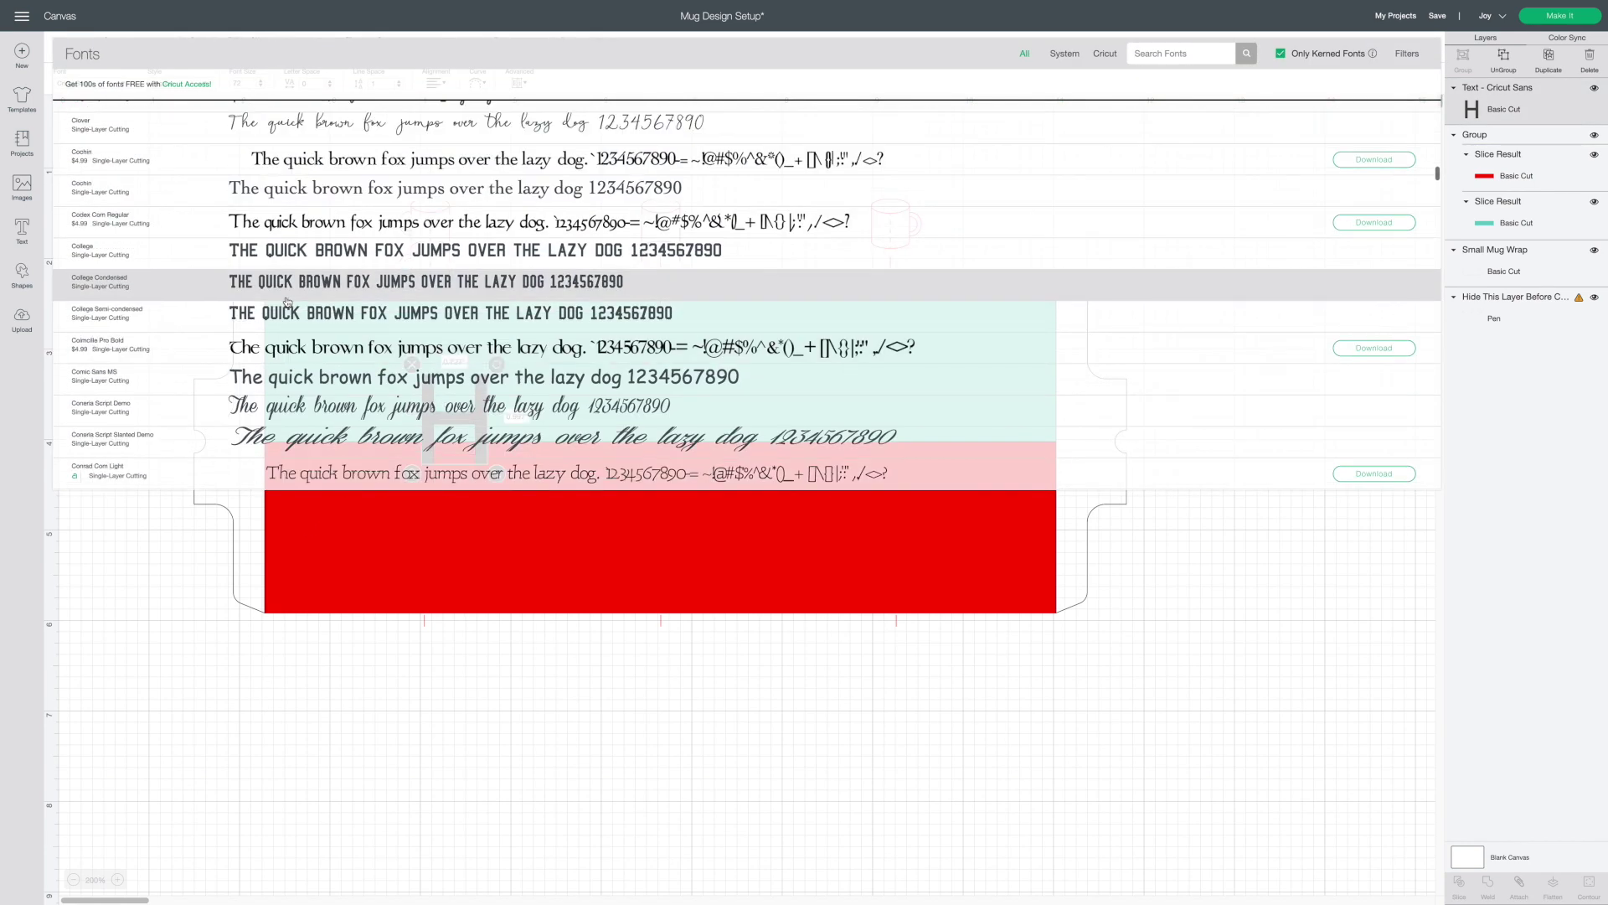
pyautogui.click(344, 671)
# Step: Make the H bold, 2 in tall, and place it on the wrap's left side
pyautogui.click(475, 434)
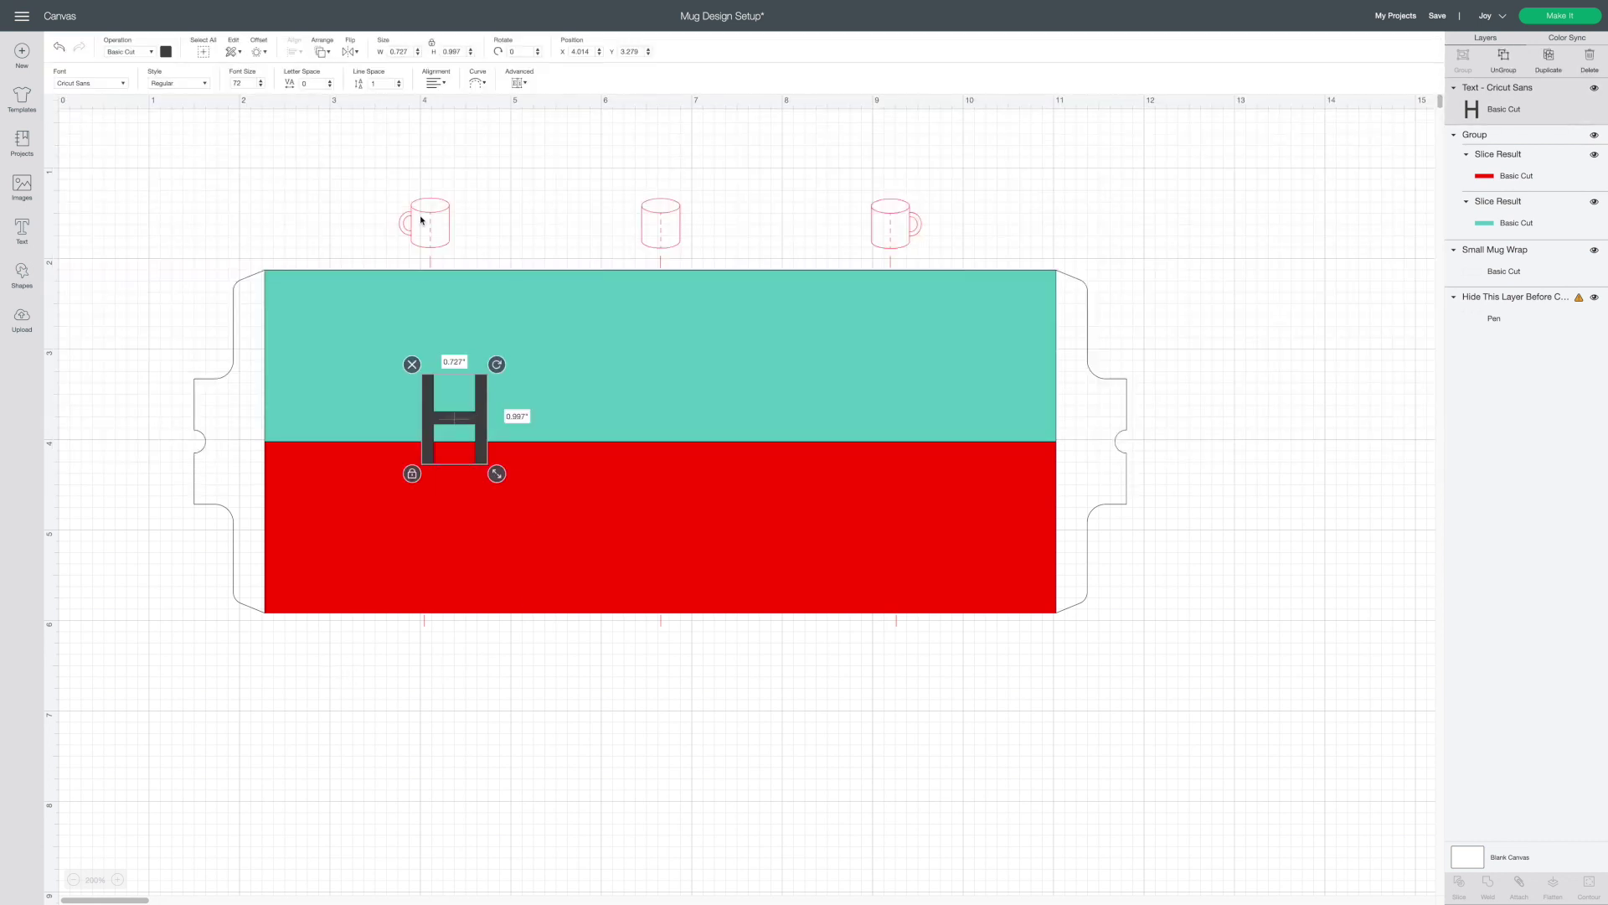
pyautogui.click(178, 83)
pyautogui.click(184, 102)
pyautogui.click(438, 779)
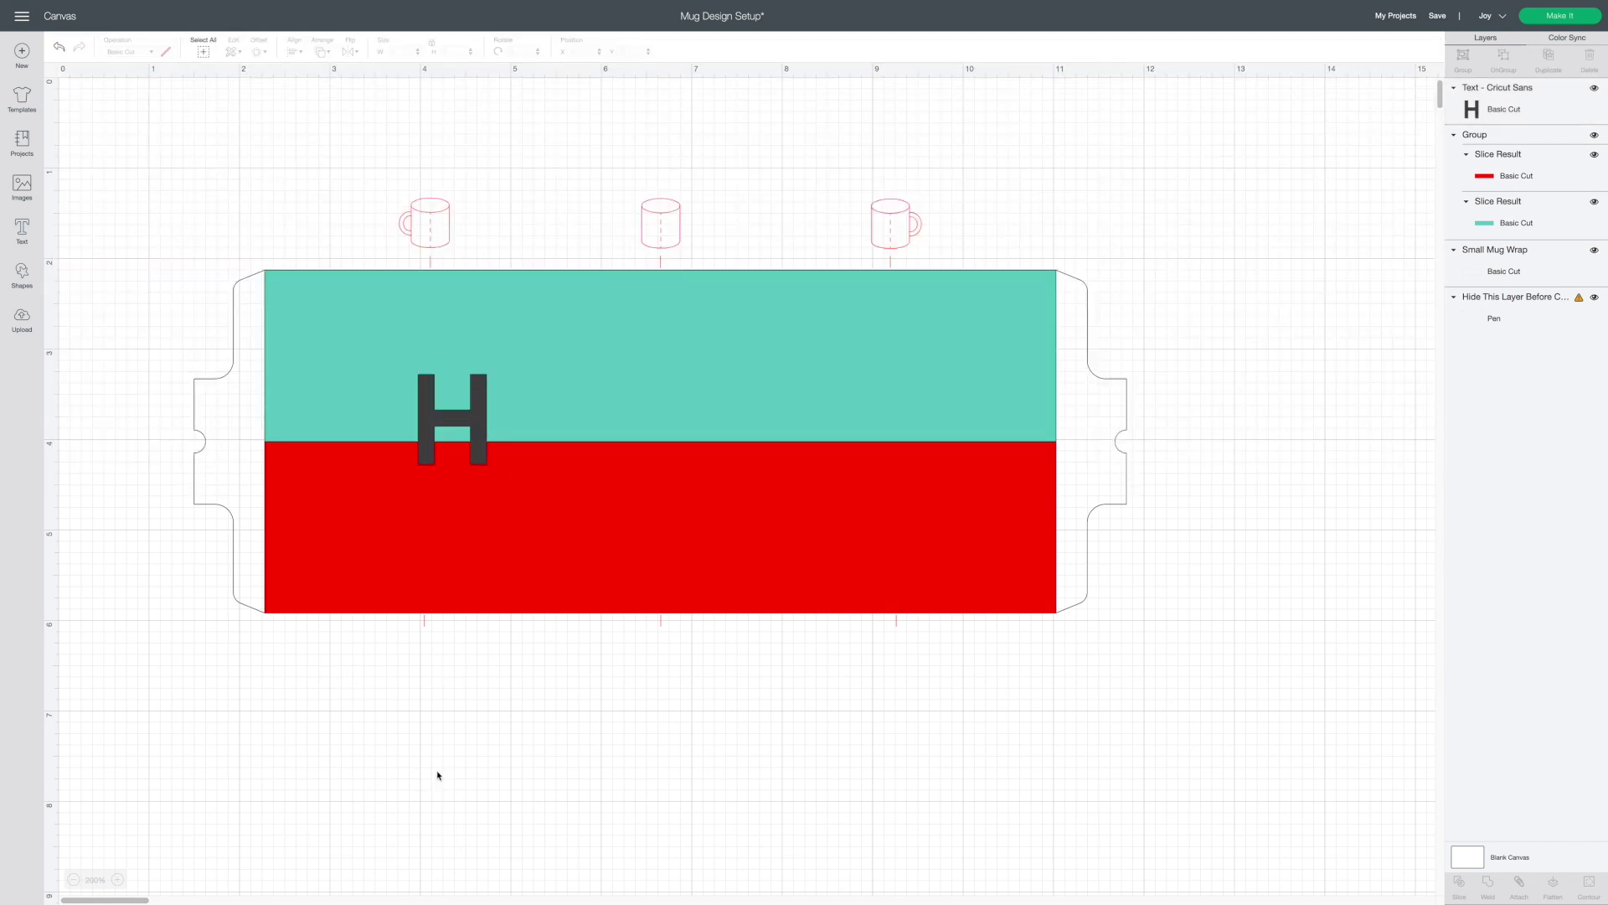
pyautogui.click(453, 419)
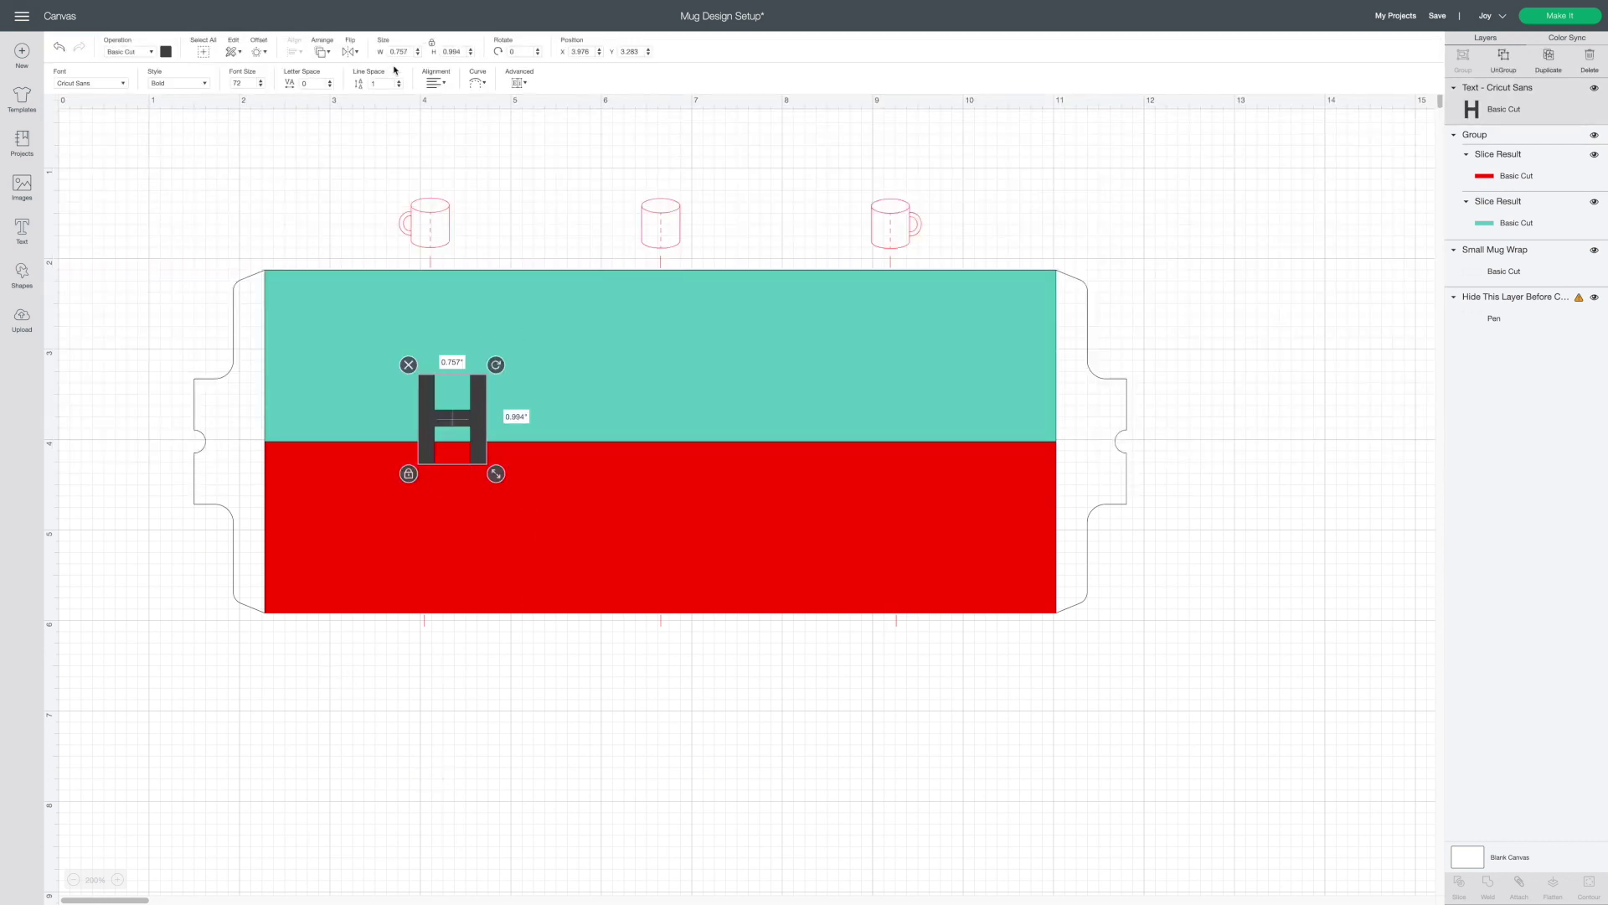
pyautogui.click(451, 51)
pyautogui.write('2')
pyautogui.press('Return')
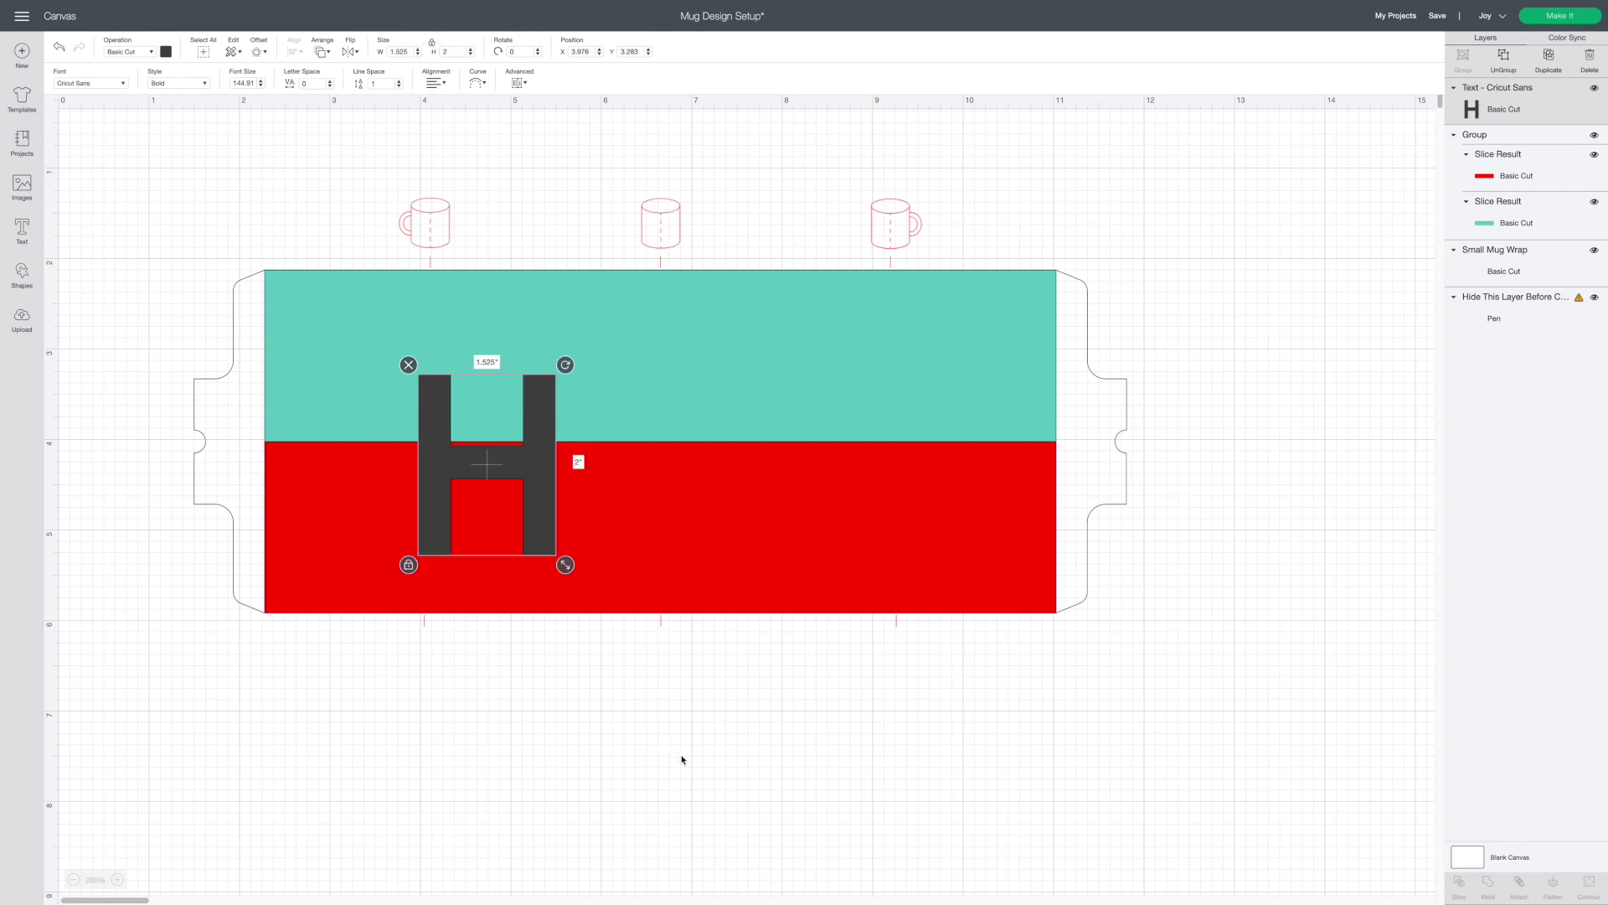
pyautogui.click(676, 767)
pyautogui.moveTo(529, 450); pyautogui.dragTo(478, 440)
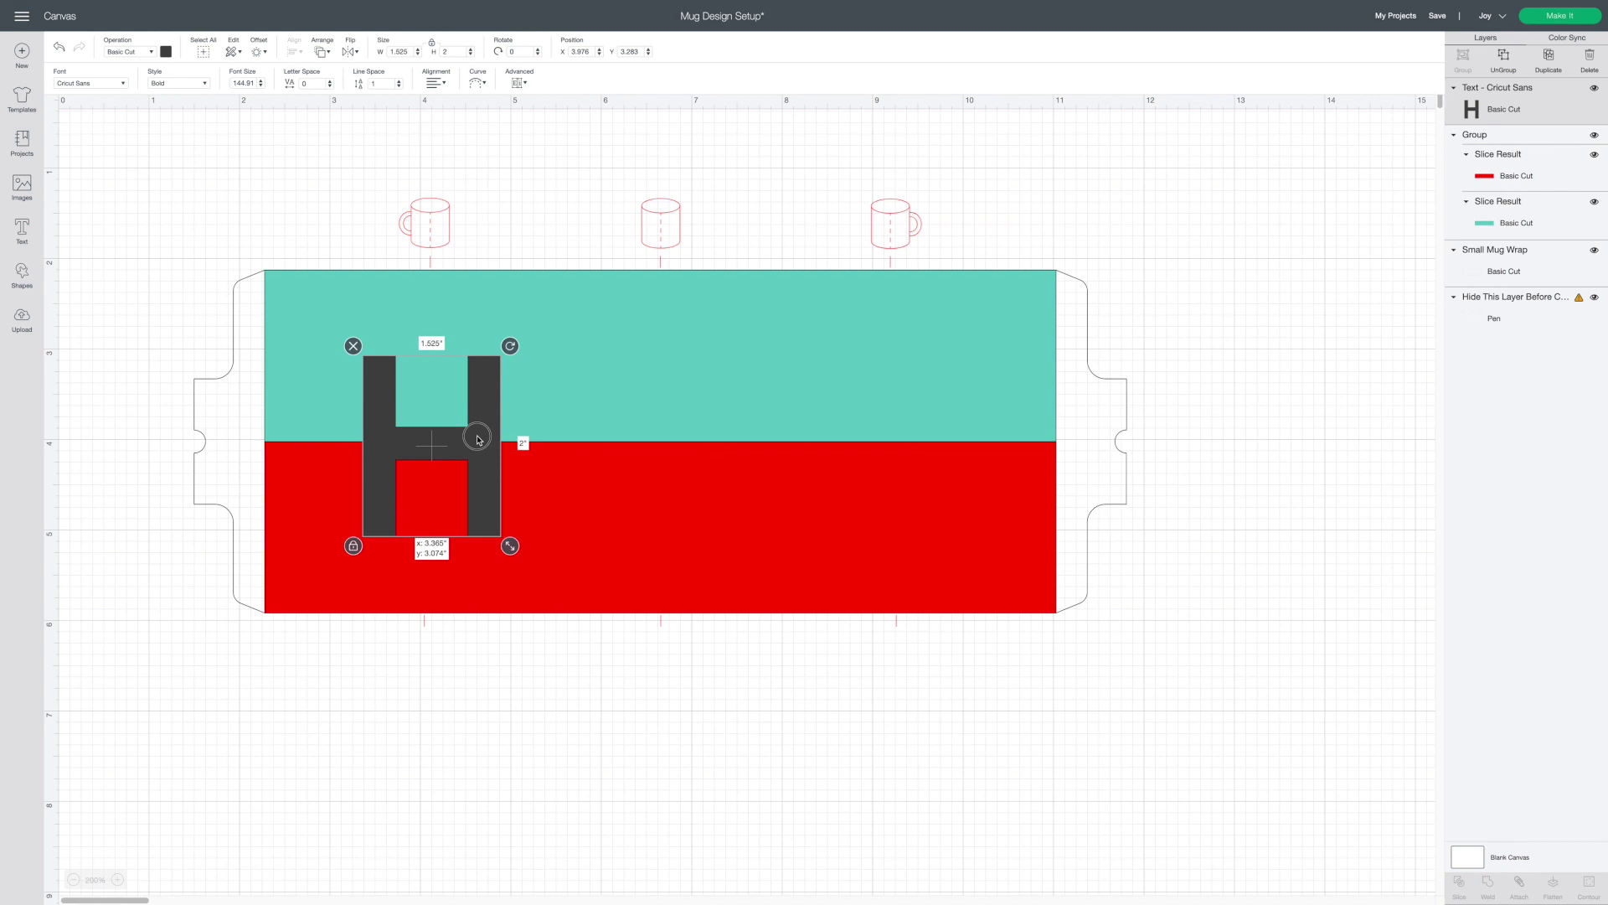
# Step: Duplicate the H, move the copy right, and centre both letters vertically on the wrap
pyautogui.moveTo(478, 440); pyautogui.dragTo(478, 439)
pyautogui.hotkey('ctrl', 'd')
pyautogui.moveTo(486, 502); pyautogui.dragTo(929, 474)
pyautogui.keyDown('shift'); pyautogui.click(482, 452); pyautogui.keyUp('shift')
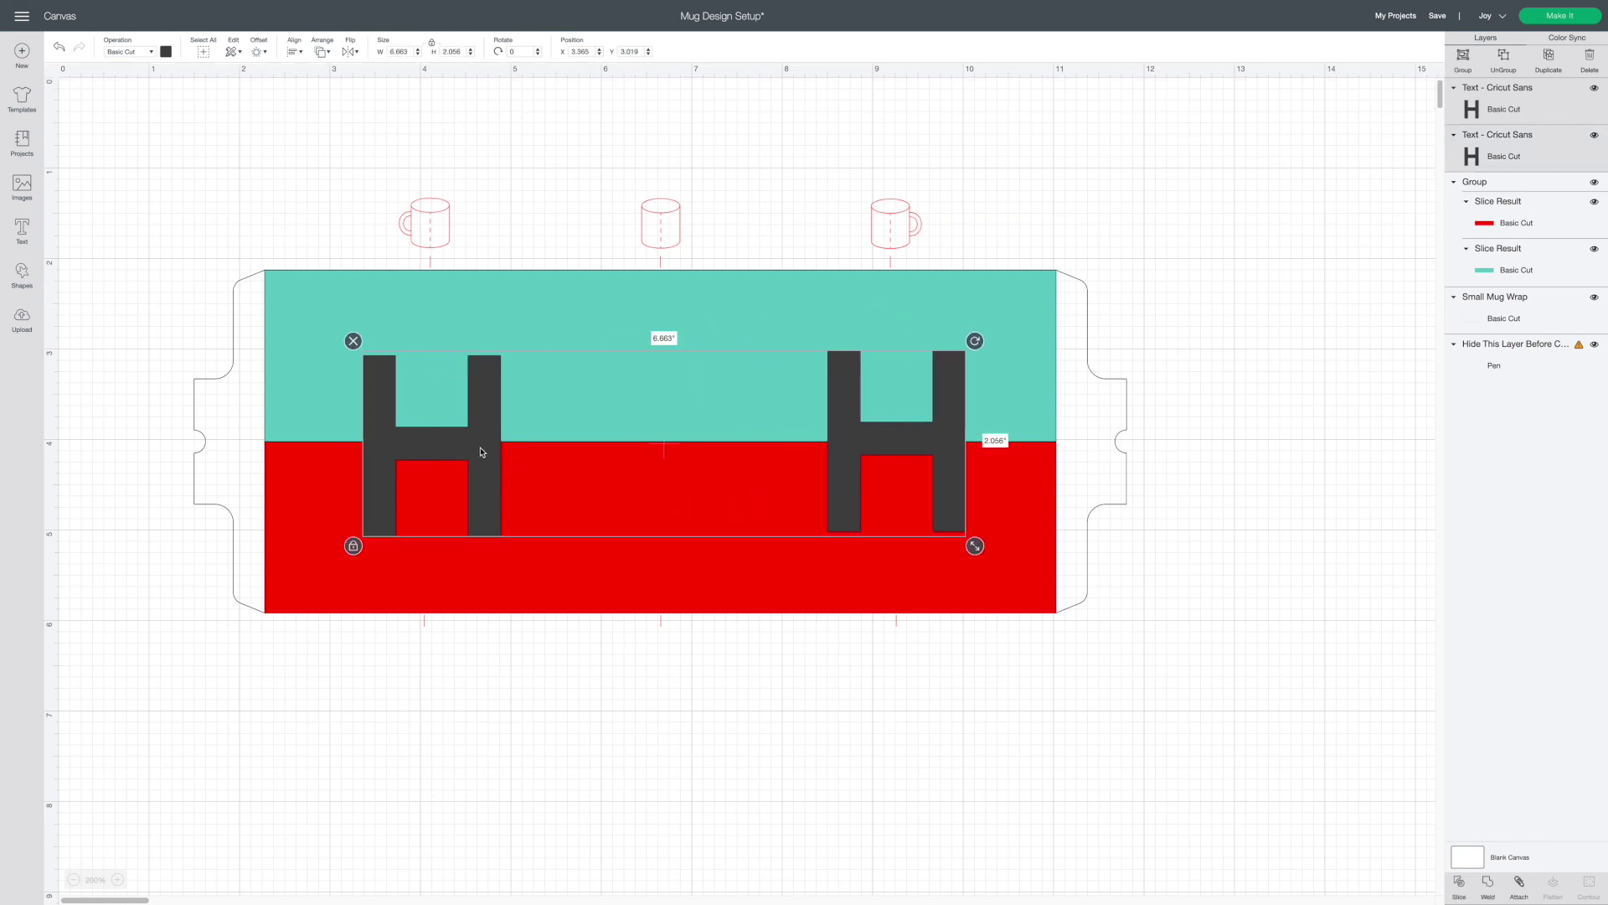
pyautogui.click(758, 600)
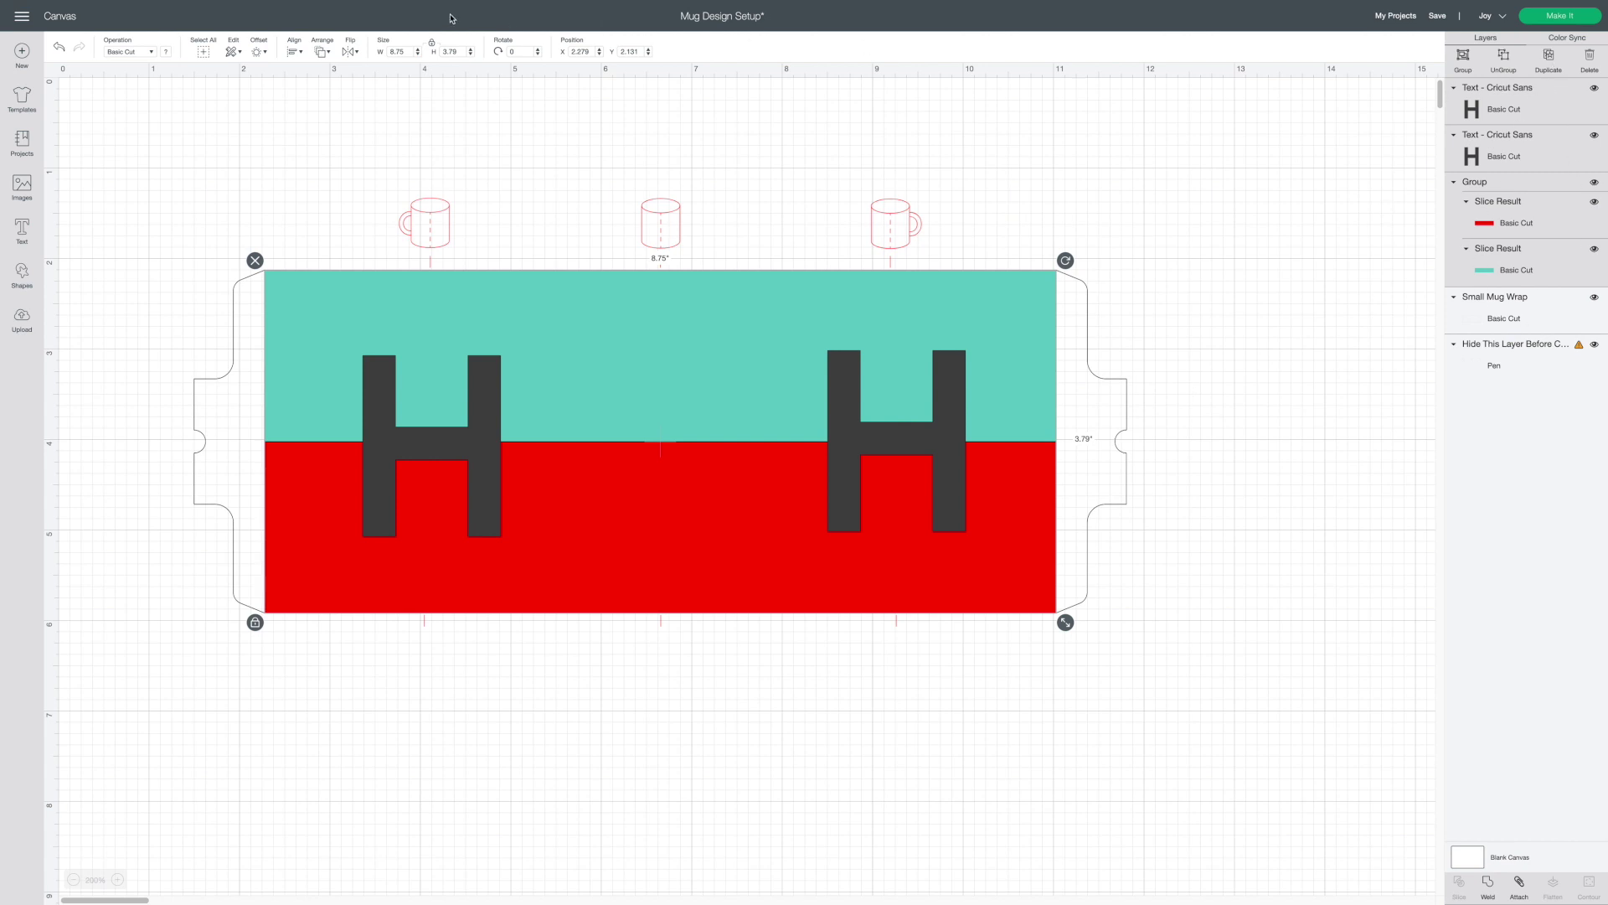
pyautogui.click(294, 54)
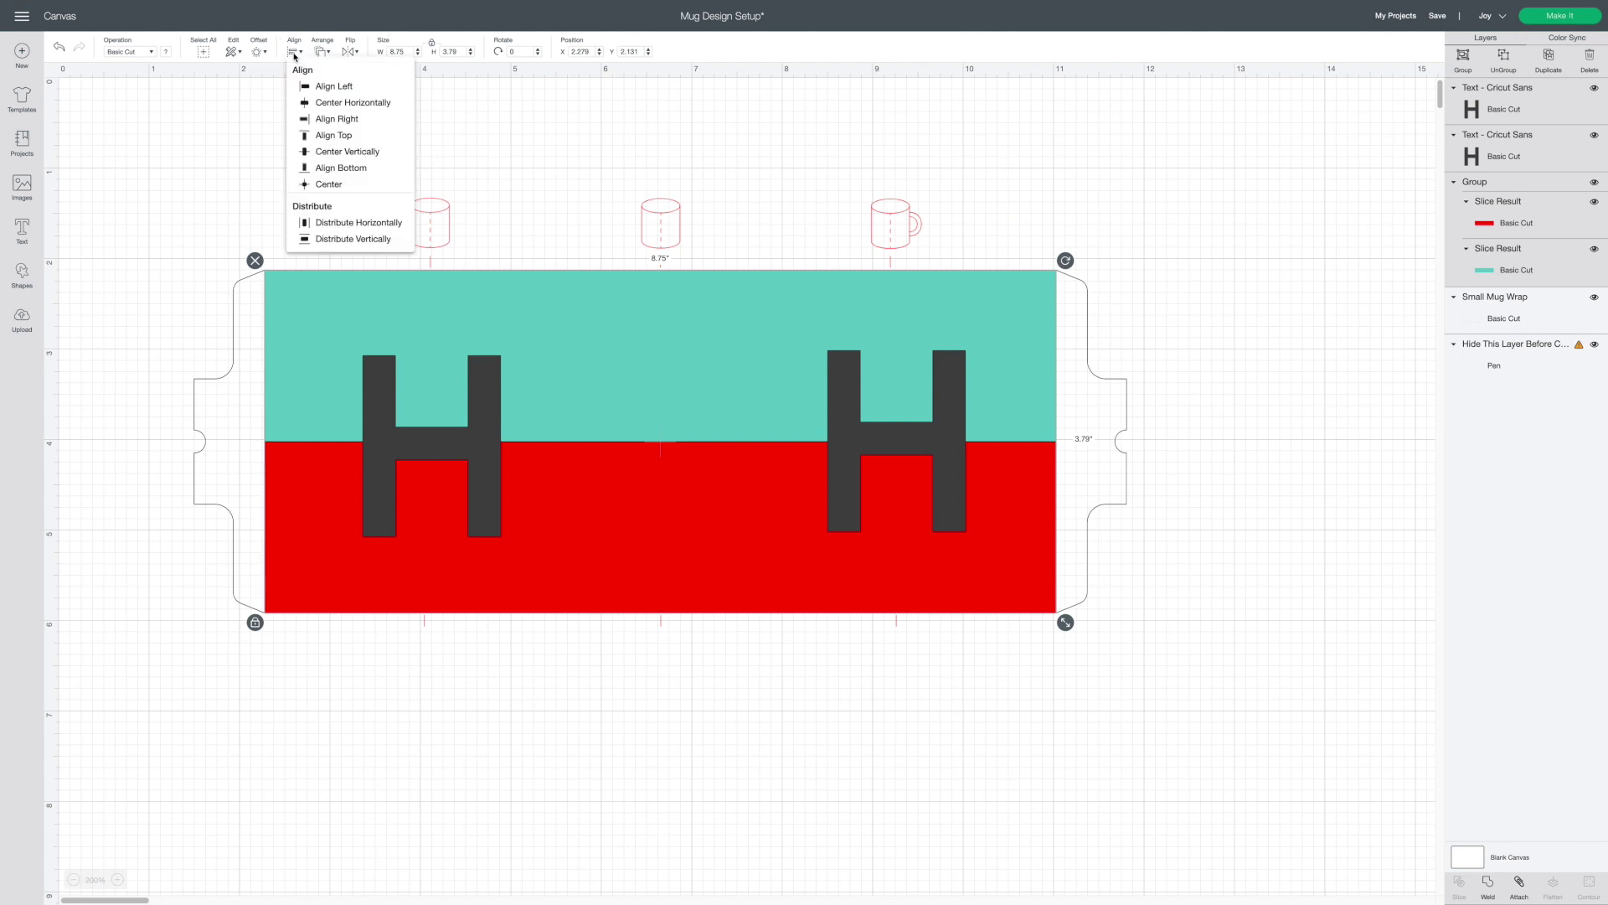
pyautogui.click(326, 152)
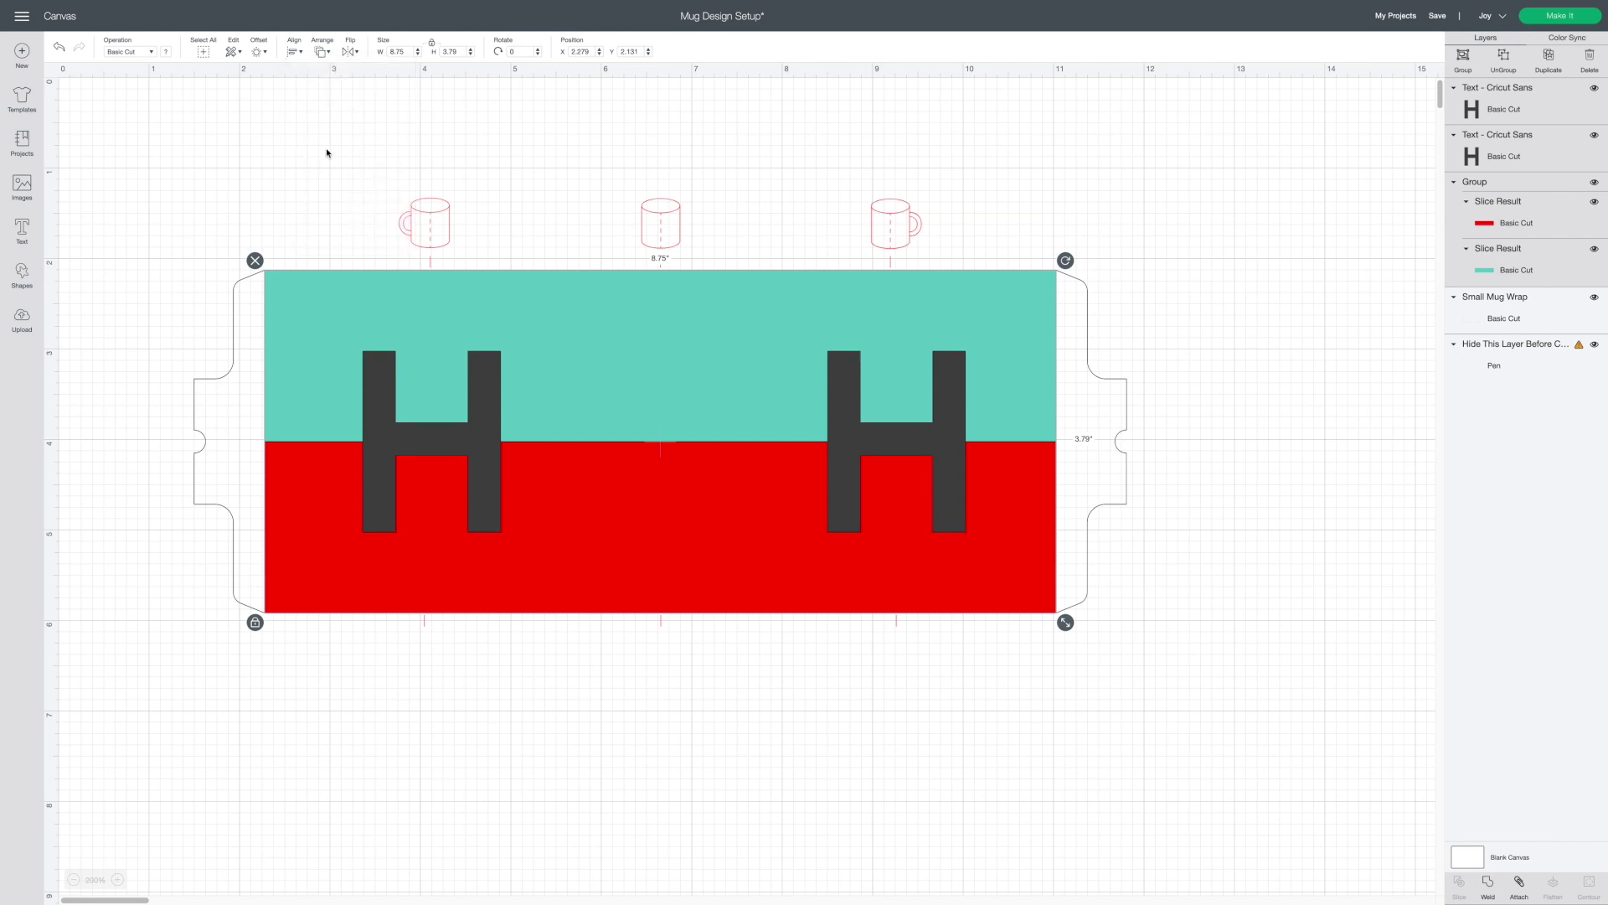
pyautogui.click(566, 714)
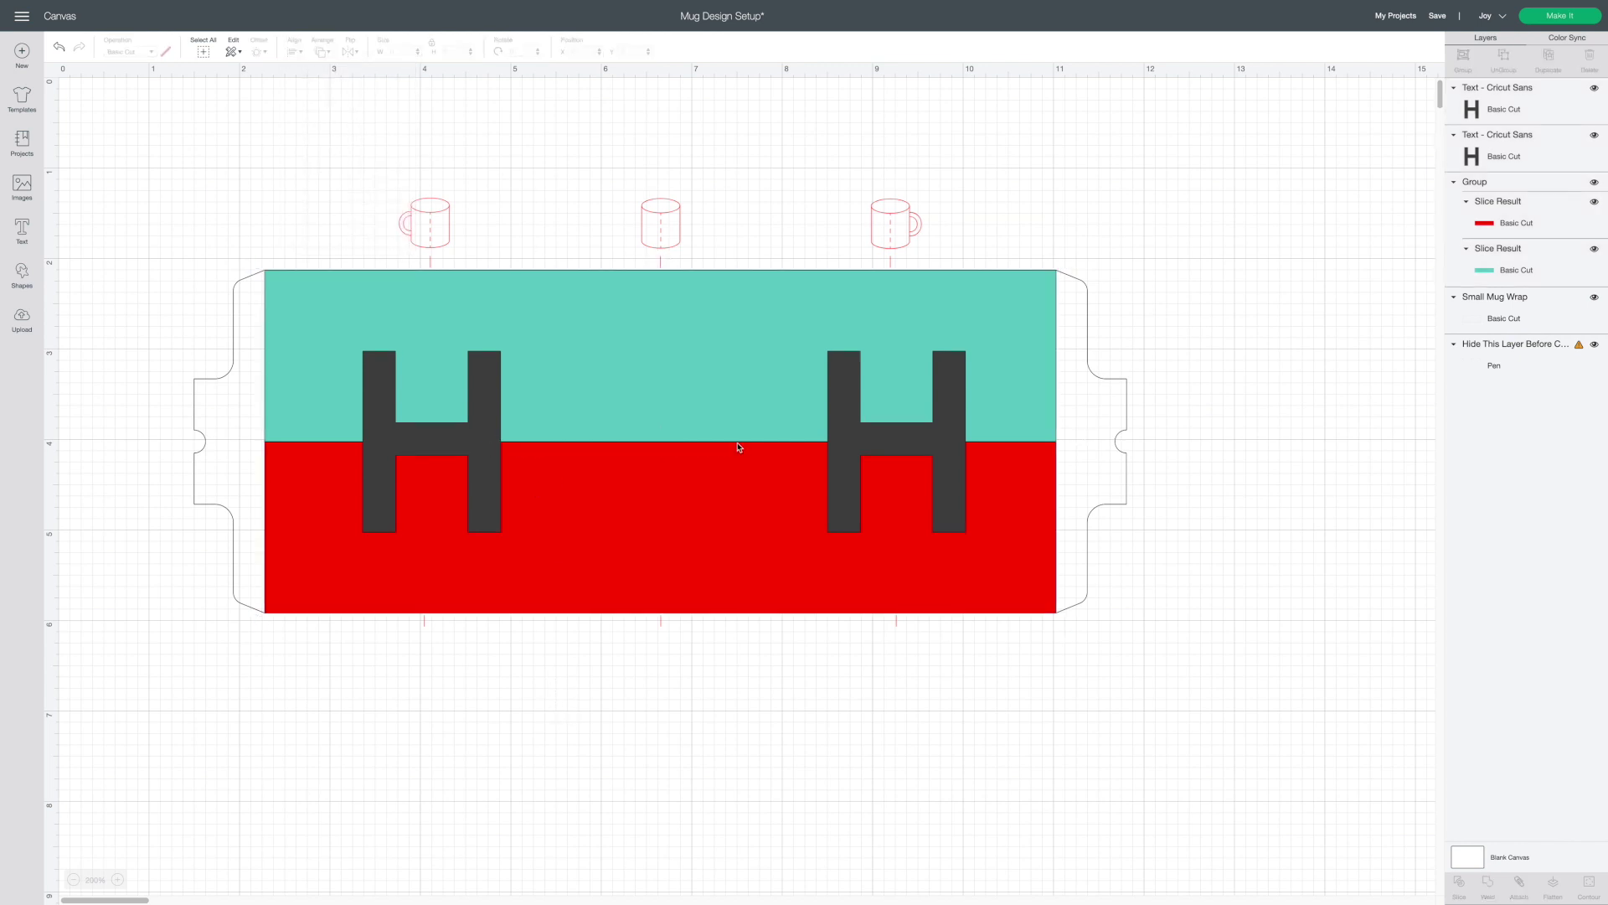
# Step: Nudge the right H slightly, then re-centre both letters vertically with the wrap
pyautogui.click(483, 441)
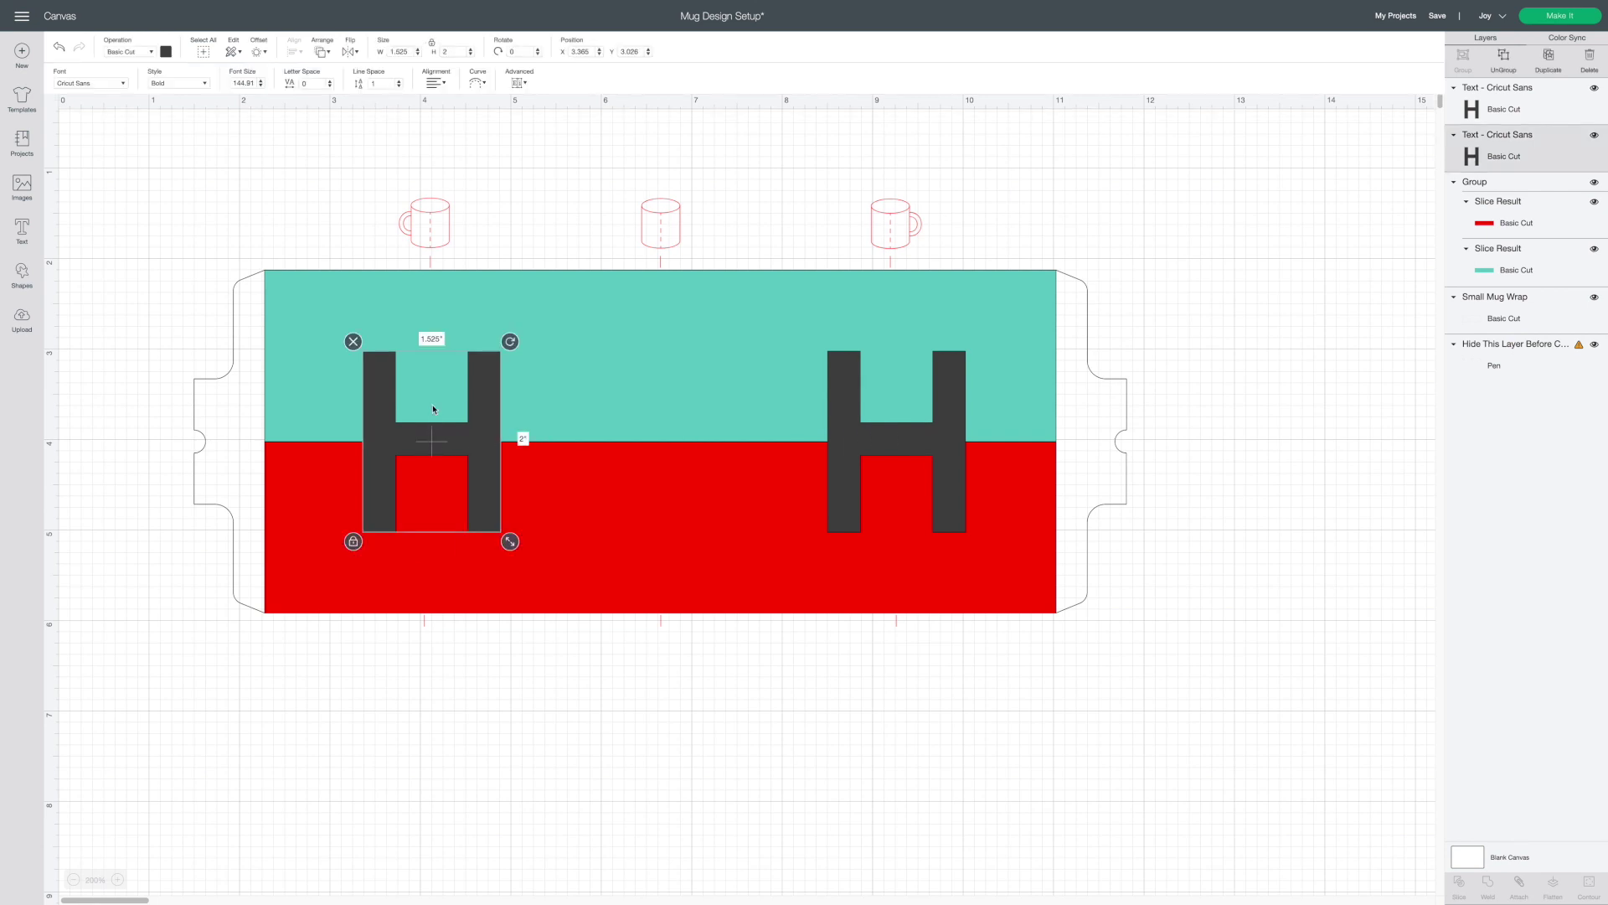
pyautogui.click(428, 246)
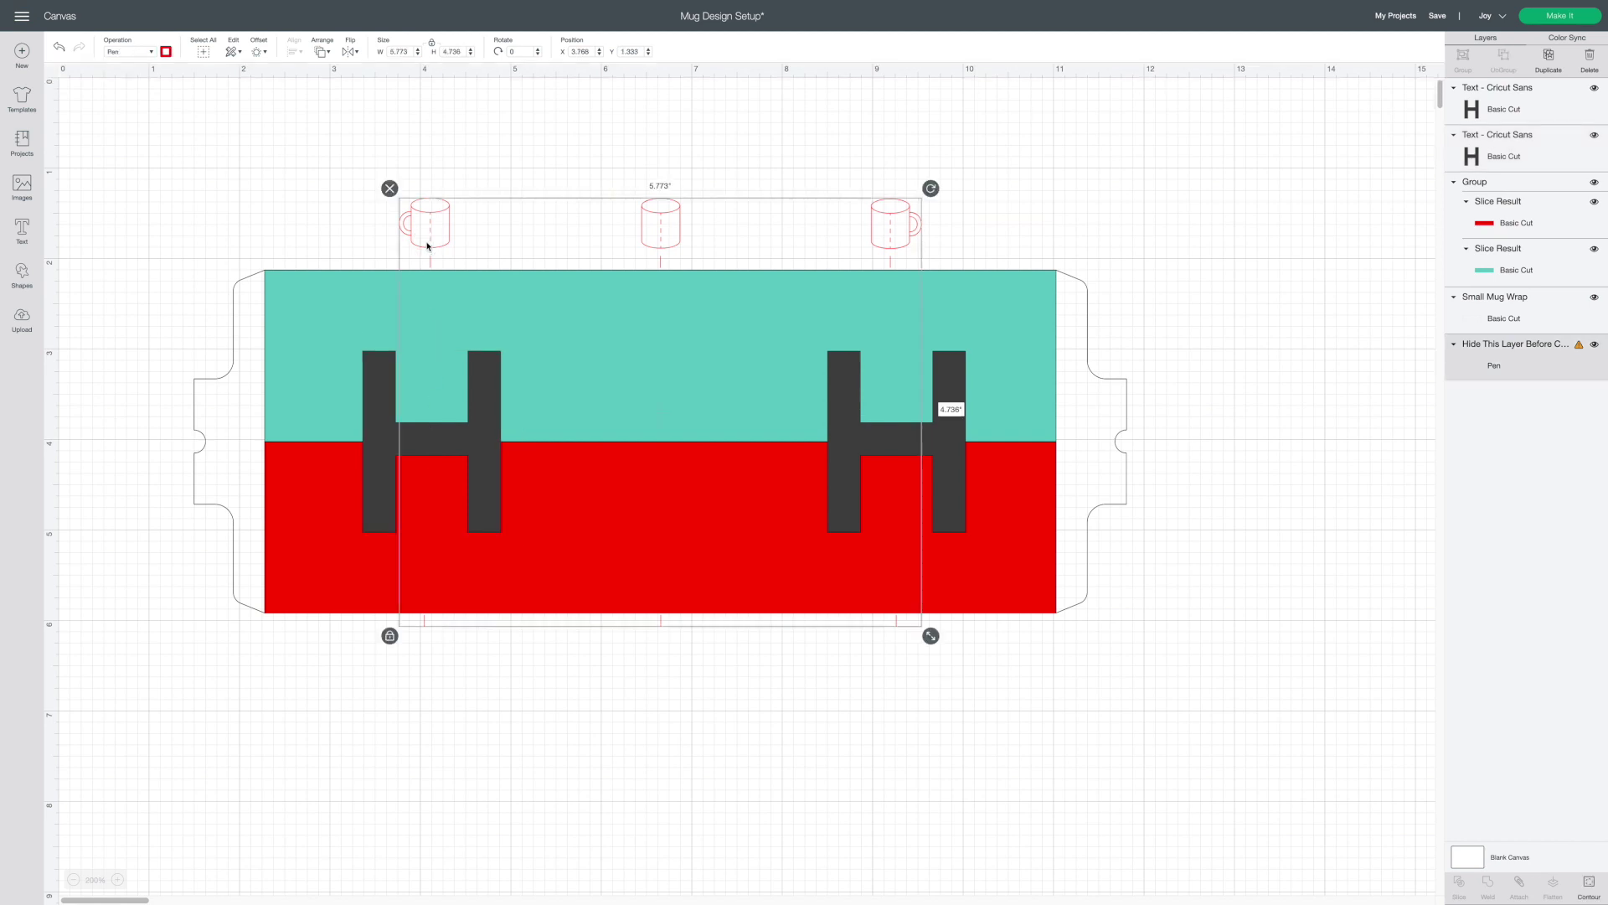
pyautogui.click(433, 457)
pyautogui.click(914, 439)
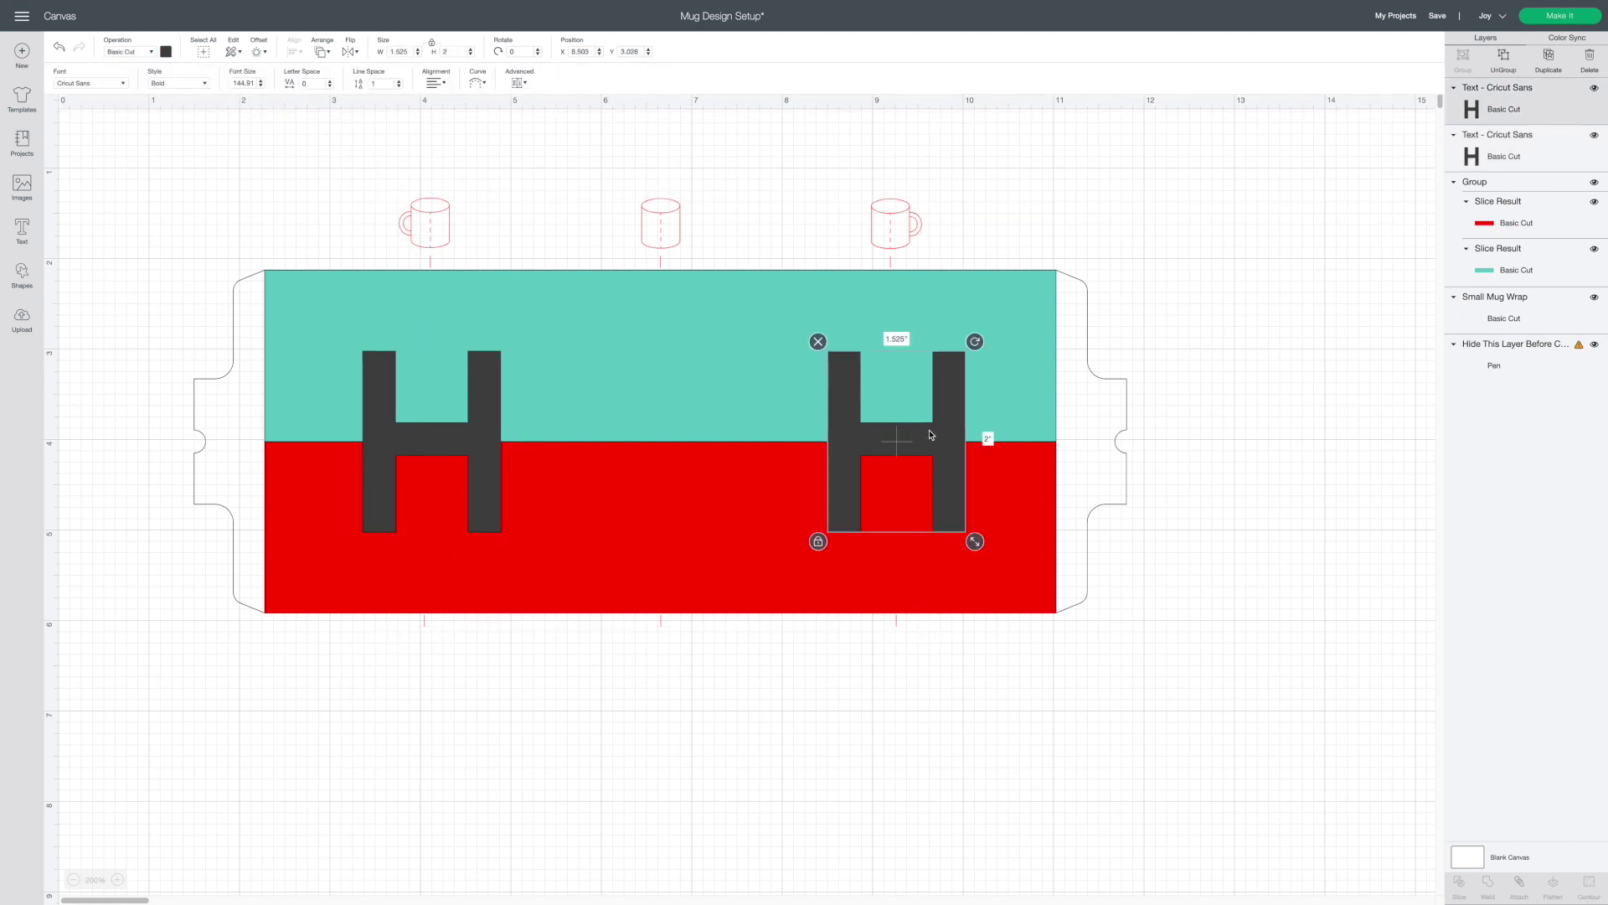
pyautogui.moveTo(928, 432); pyautogui.dragTo(932, 434)
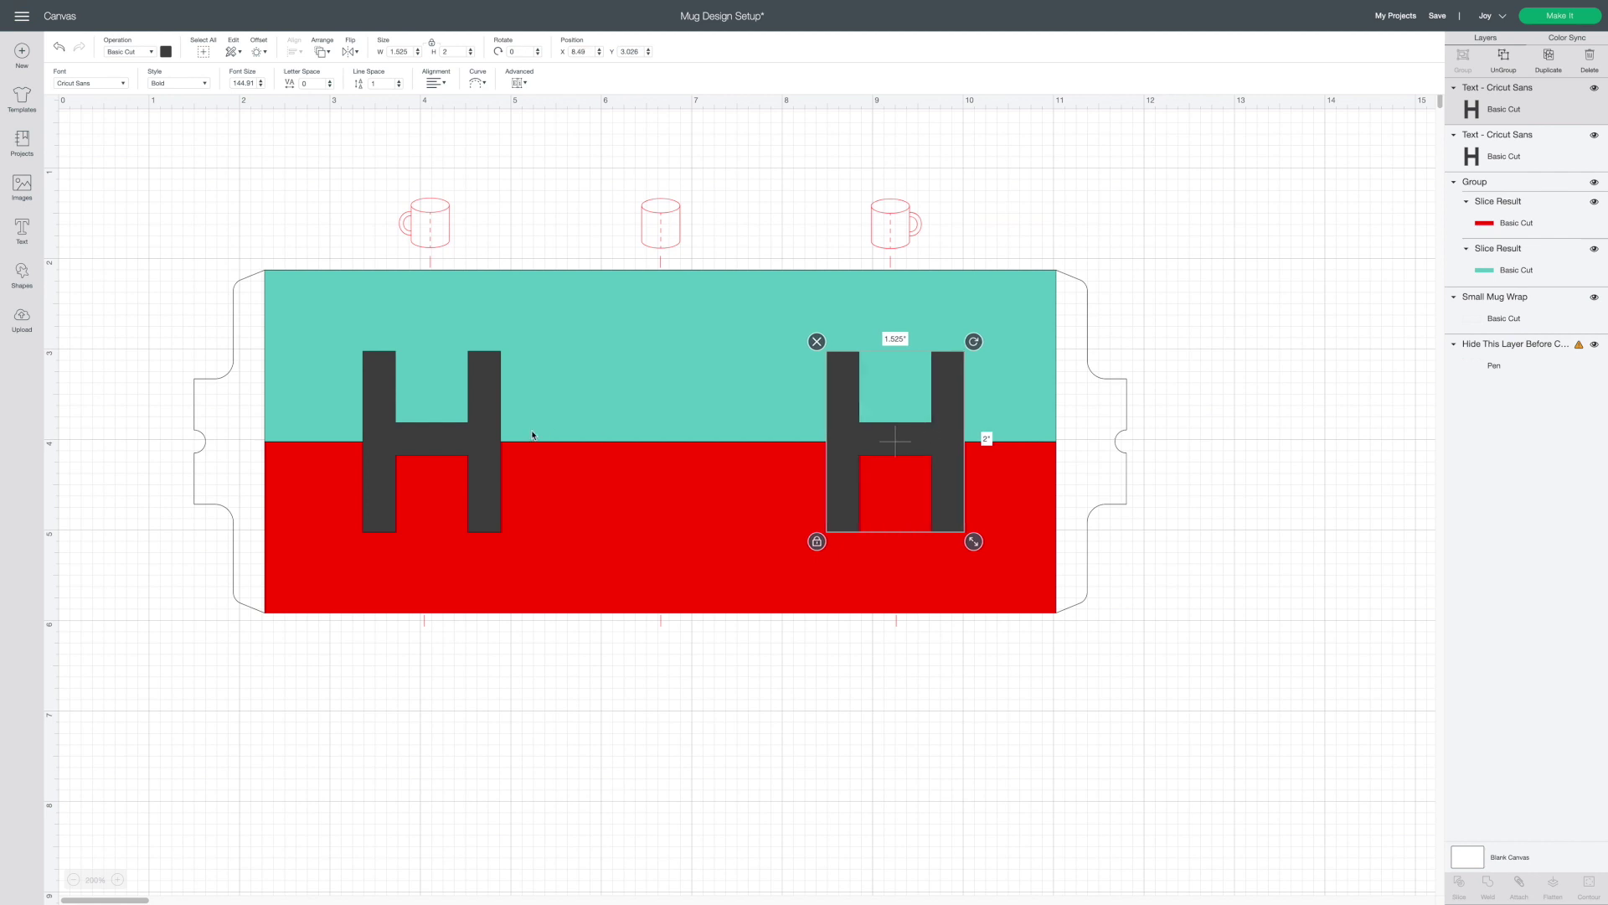
pyautogui.keyDown('shift'); pyautogui.click(486, 439); pyautogui.keyUp('shift')
pyautogui.keyDown('shift'); pyautogui.click(594, 305); pyautogui.keyUp('shift')
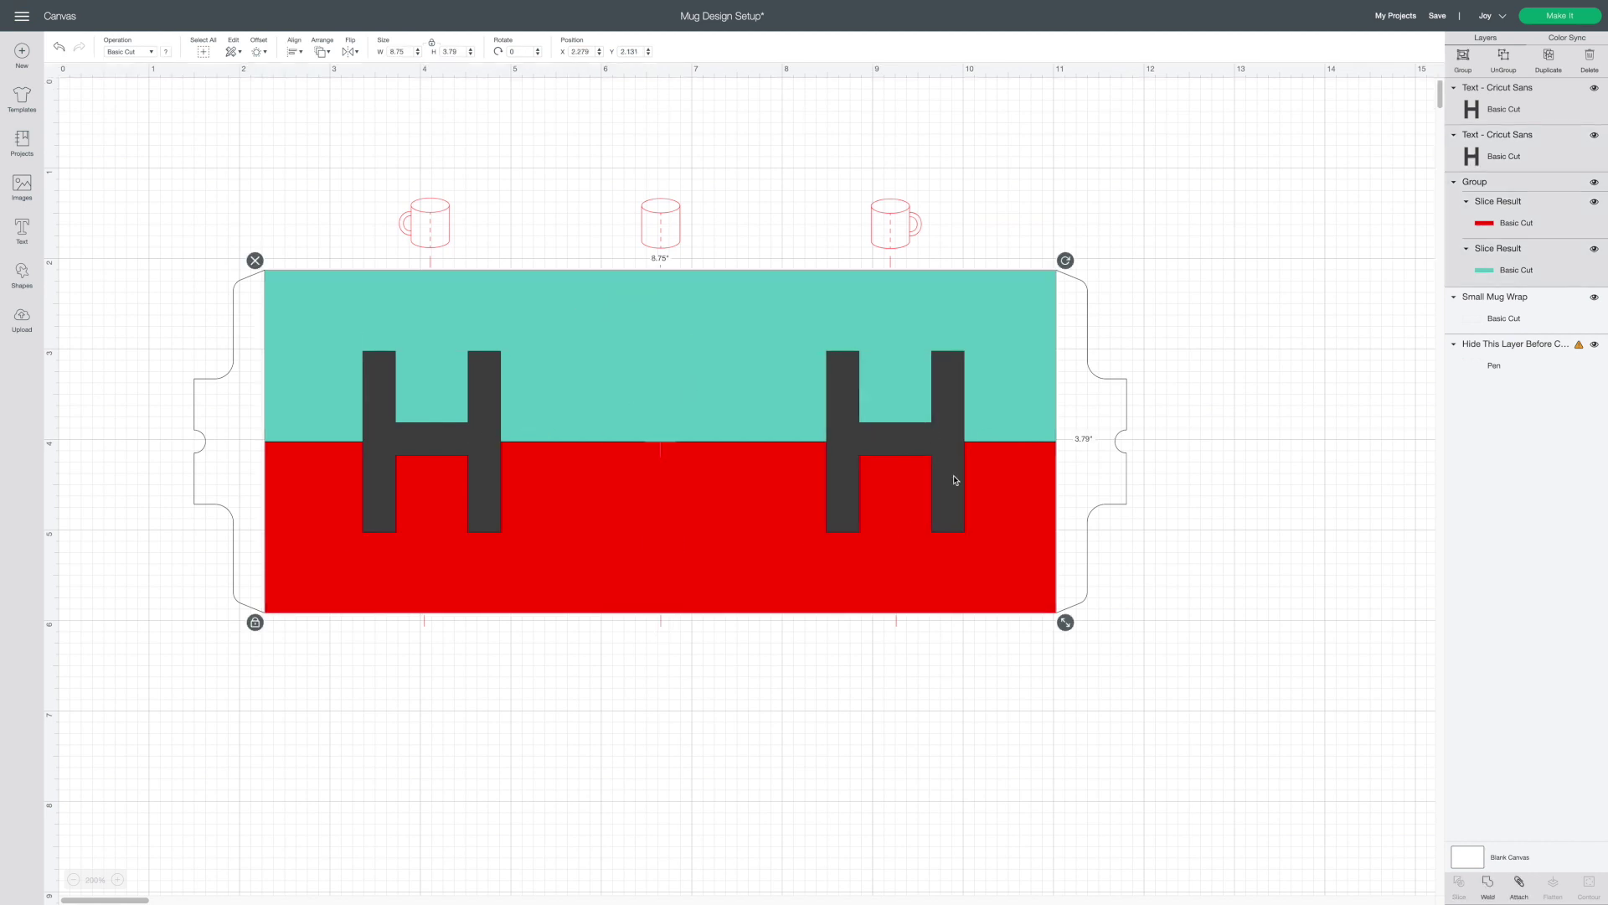
pyautogui.click(295, 51)
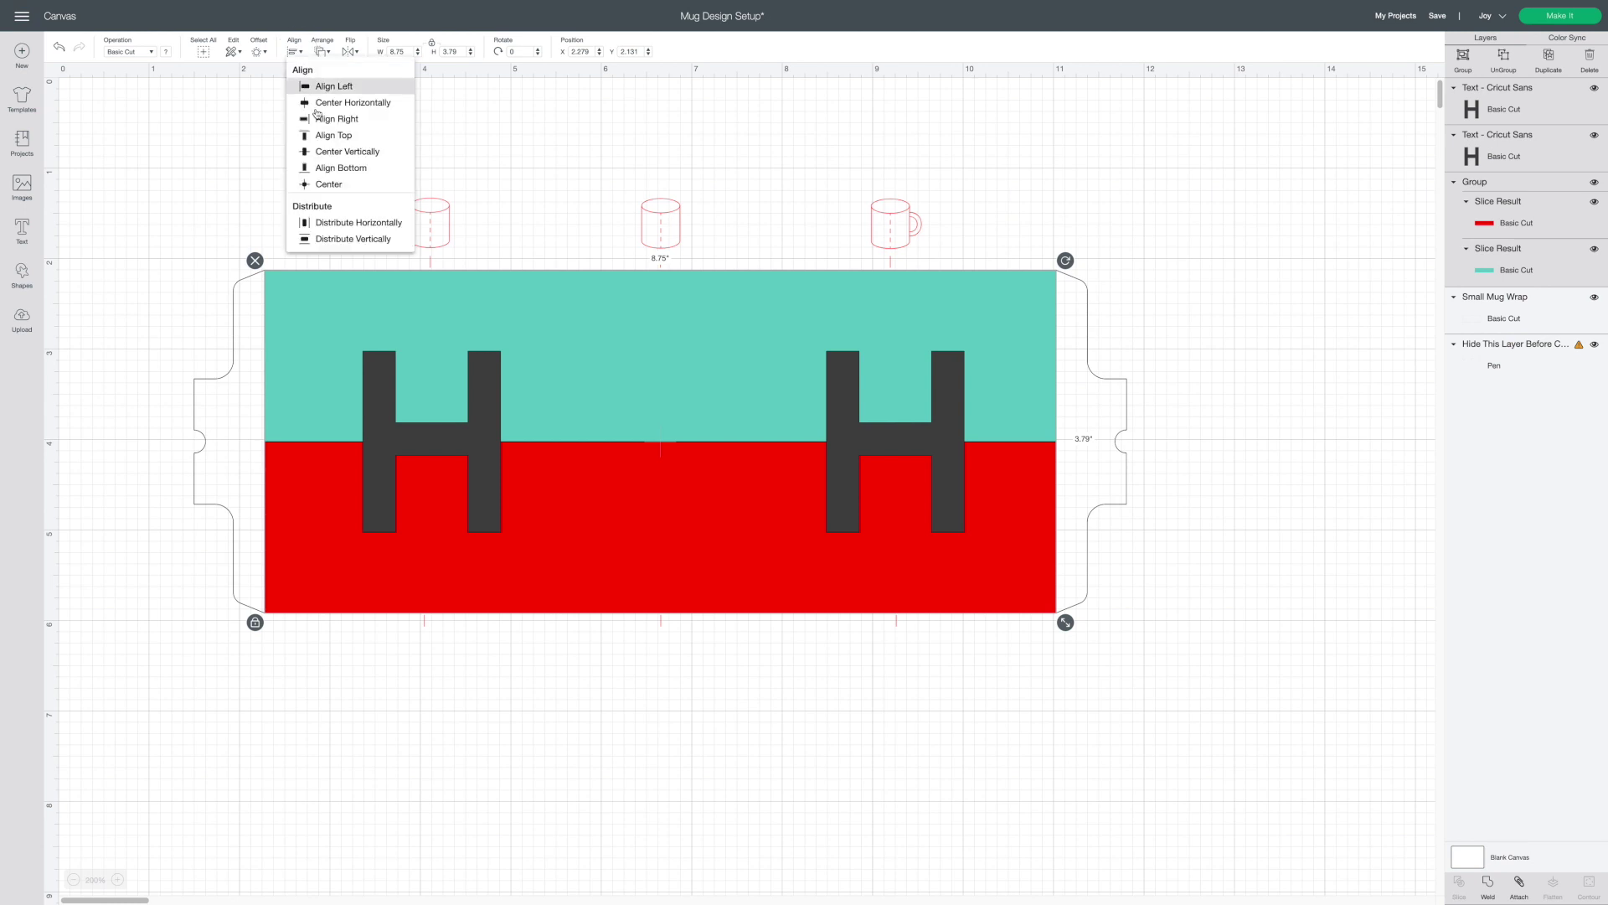
pyautogui.click(328, 152)
pyautogui.click(1239, 529)
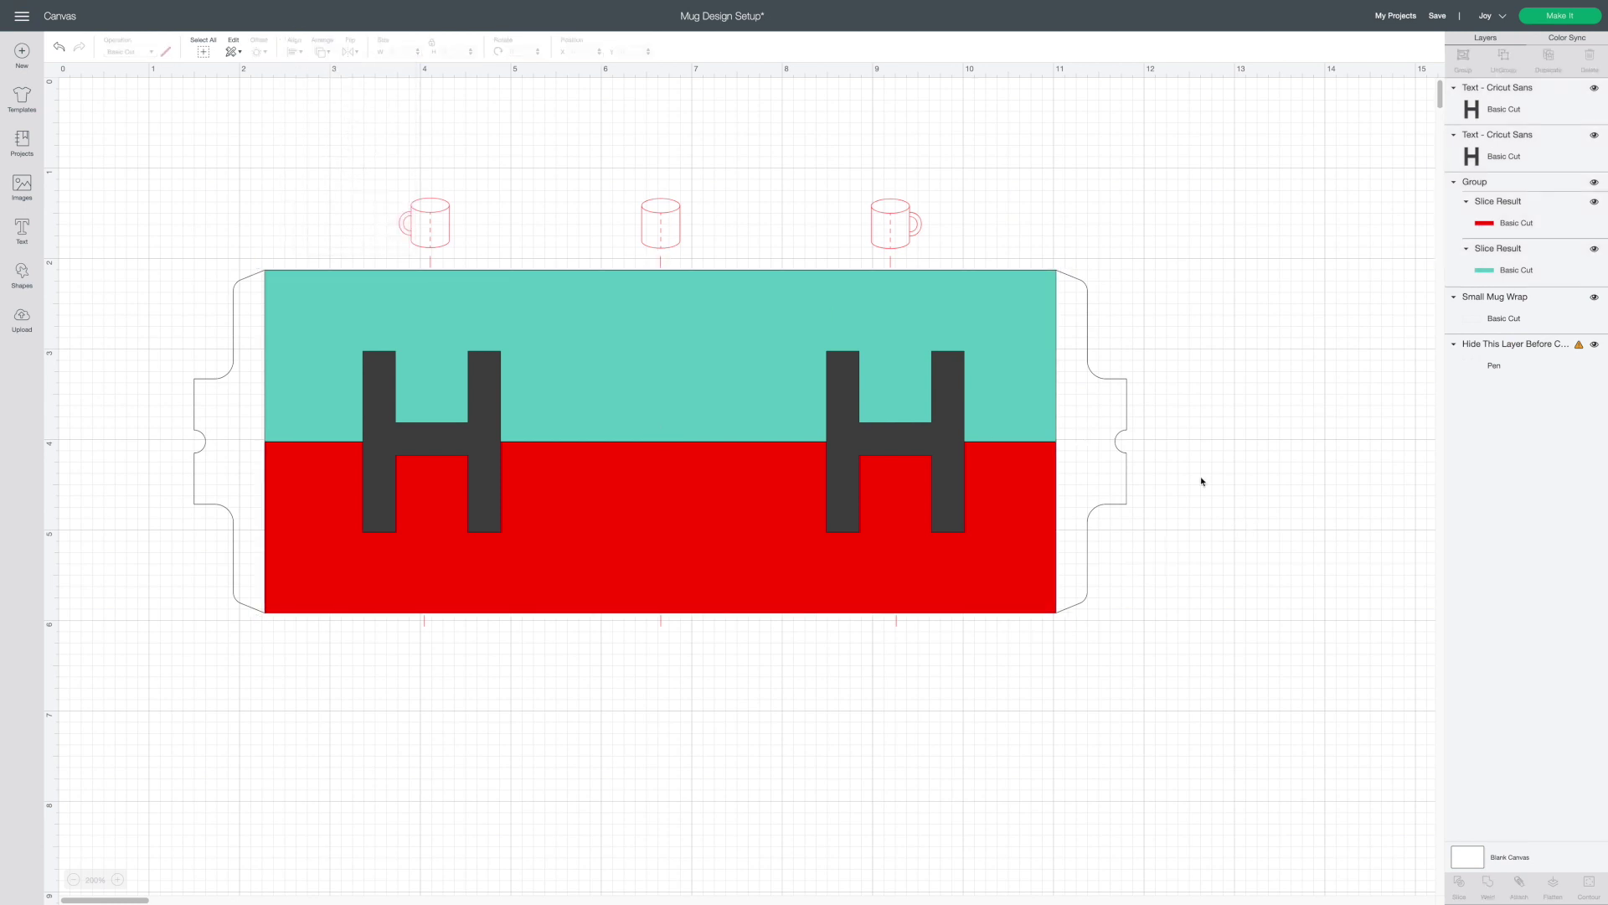
pyautogui.click(931, 327)
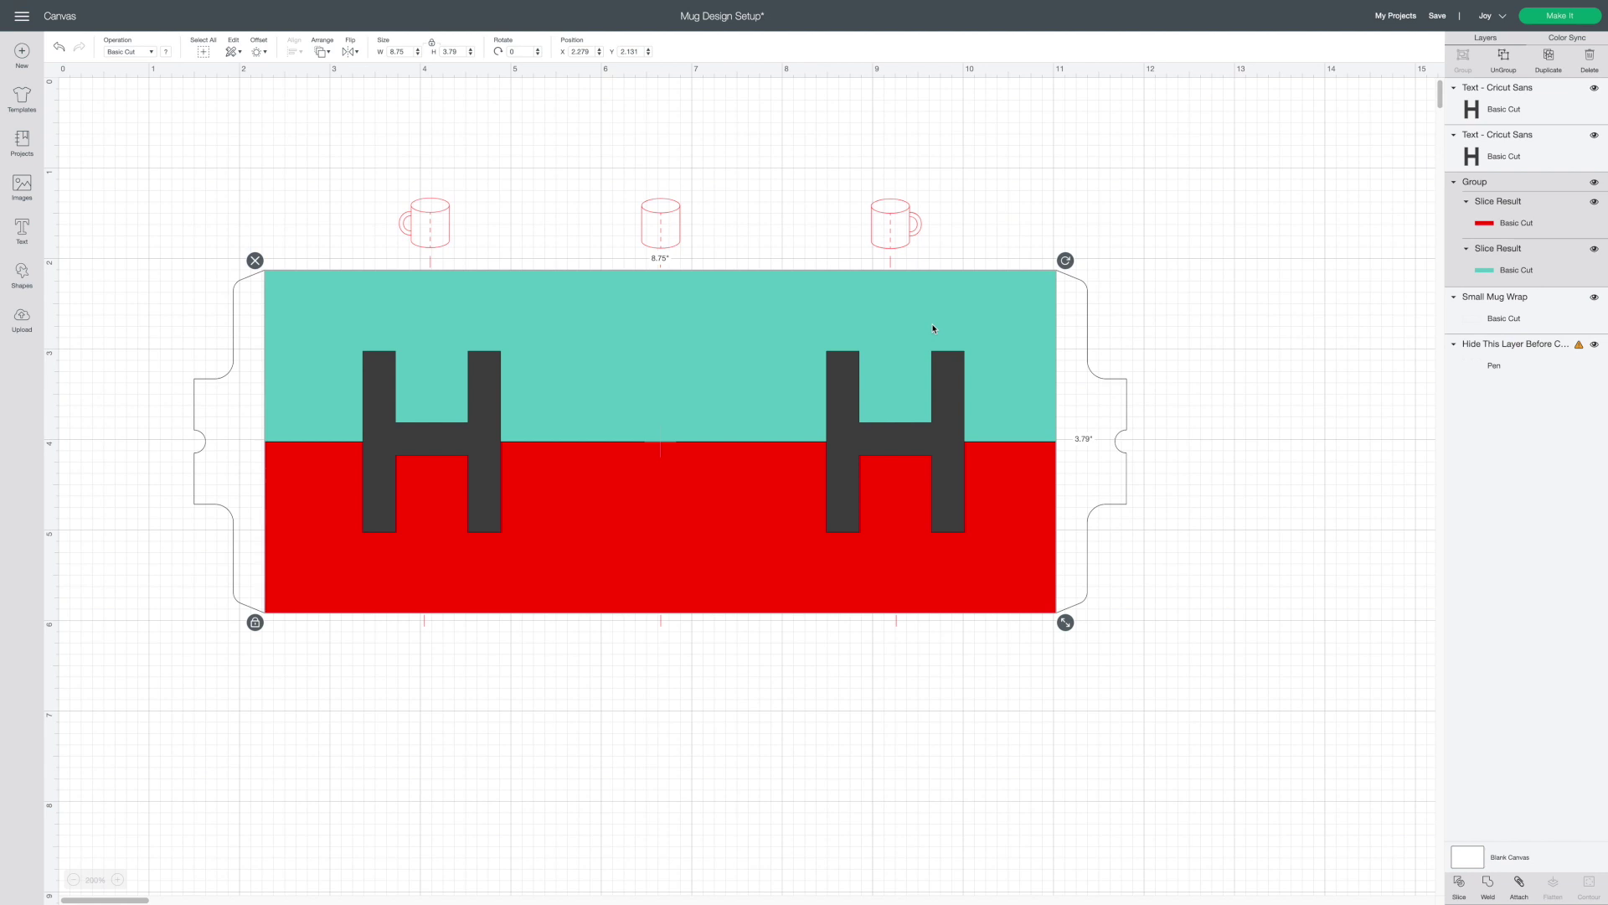
# Step: Ungroup the wrap halves and slice both H letters with the teal half
pyautogui.click(1504, 59)
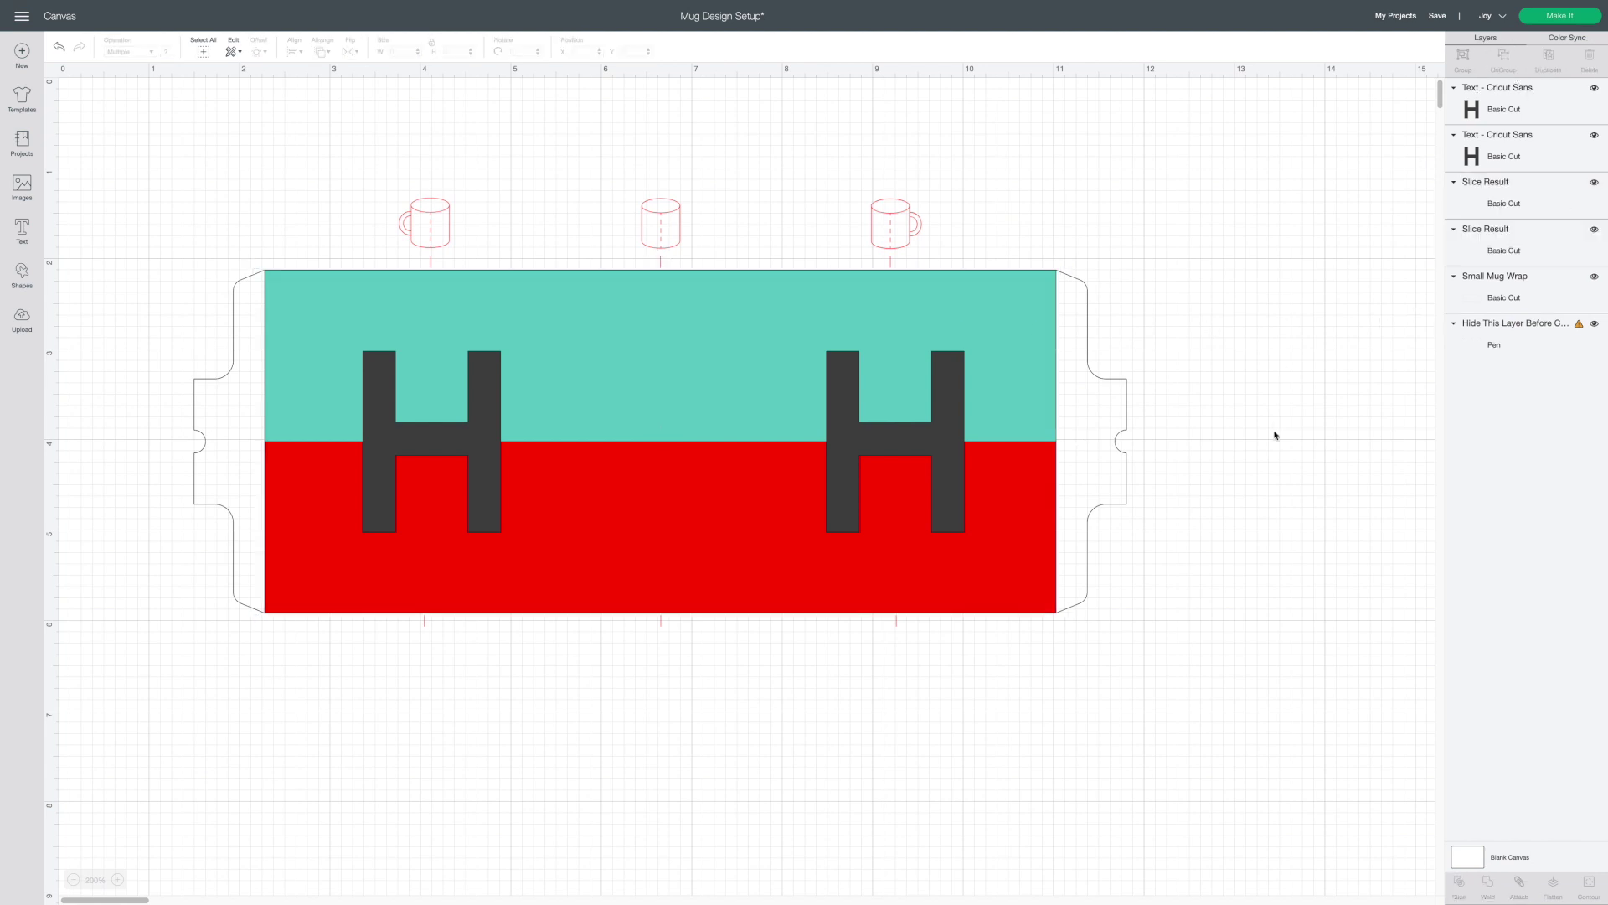
pyautogui.click(475, 456)
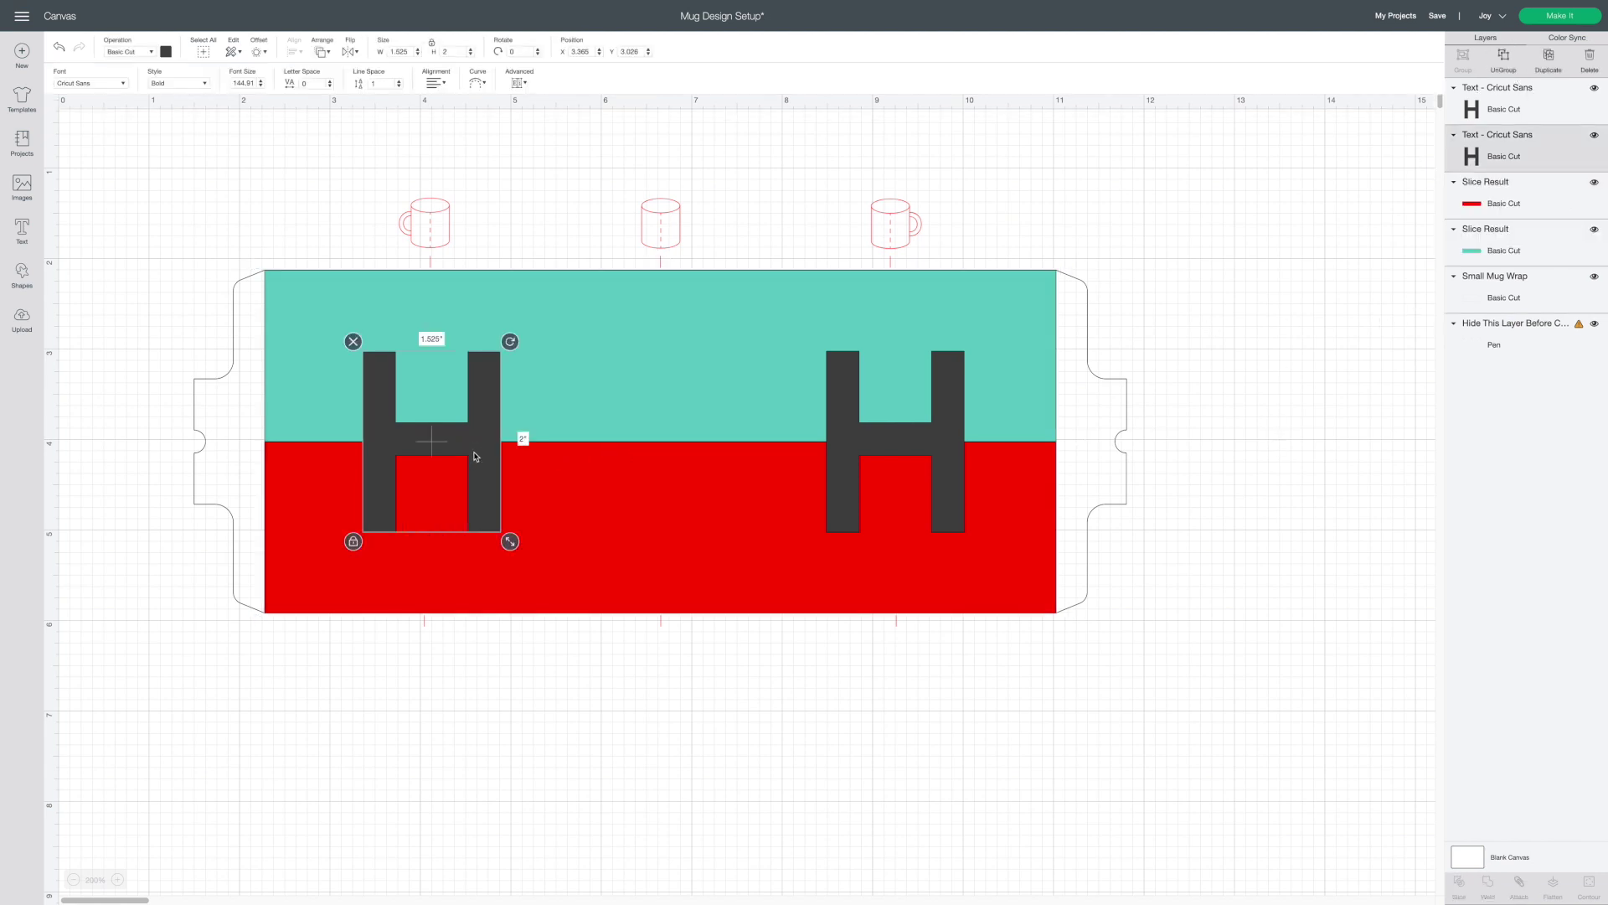
pyautogui.click(1298, 444)
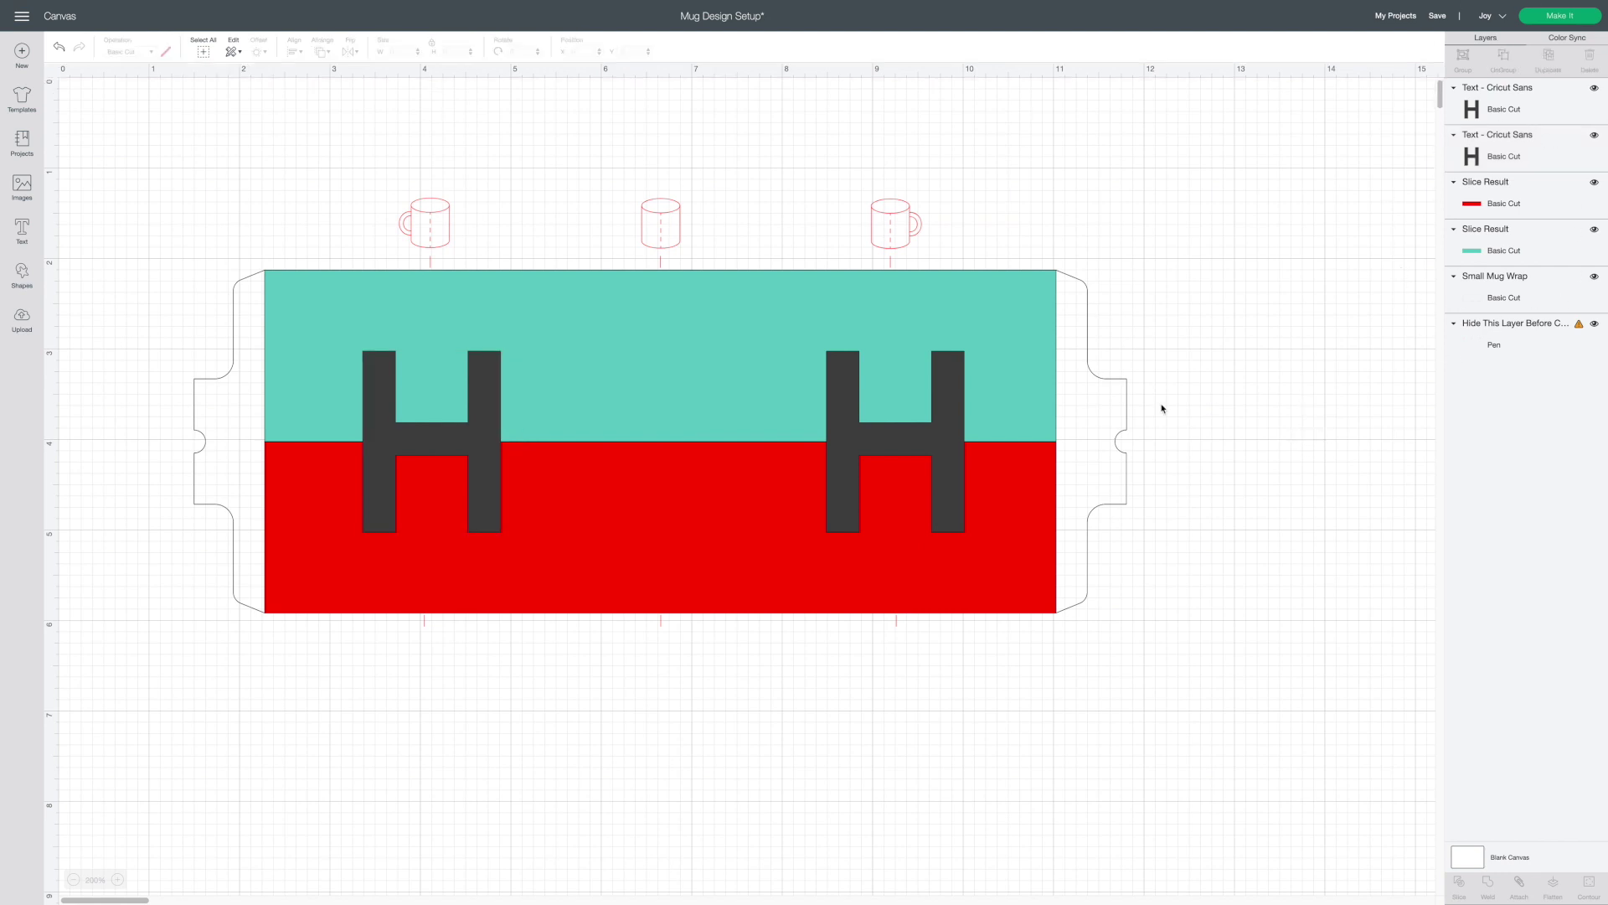
pyautogui.click(485, 454)
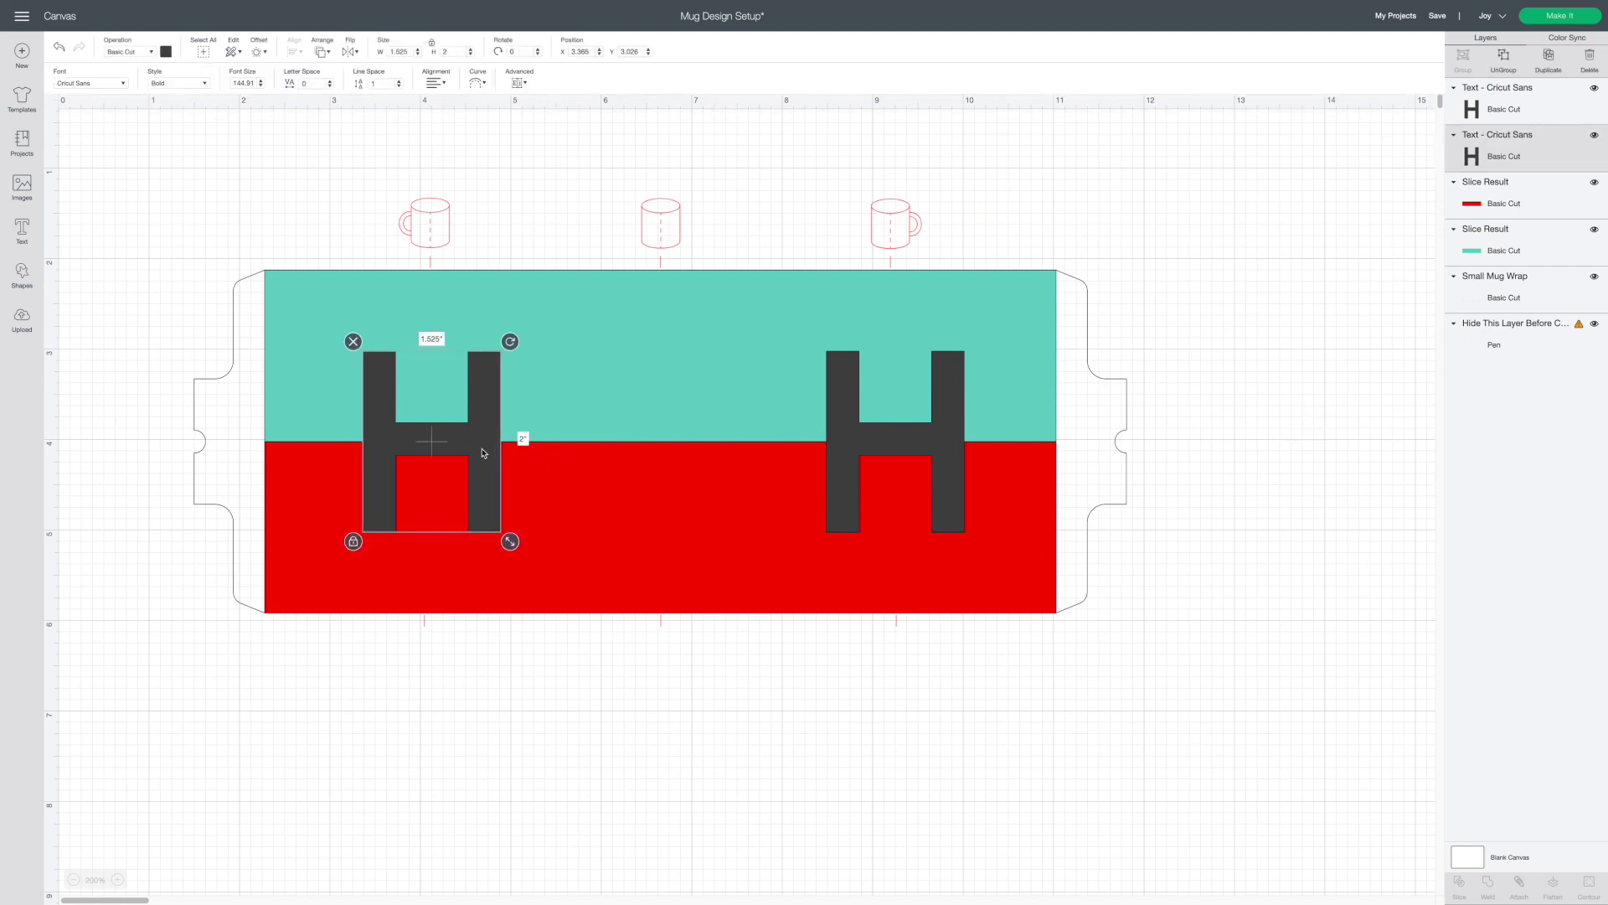
pyautogui.keyDown('shift'); pyautogui.click(632, 334); pyautogui.keyUp('shift')
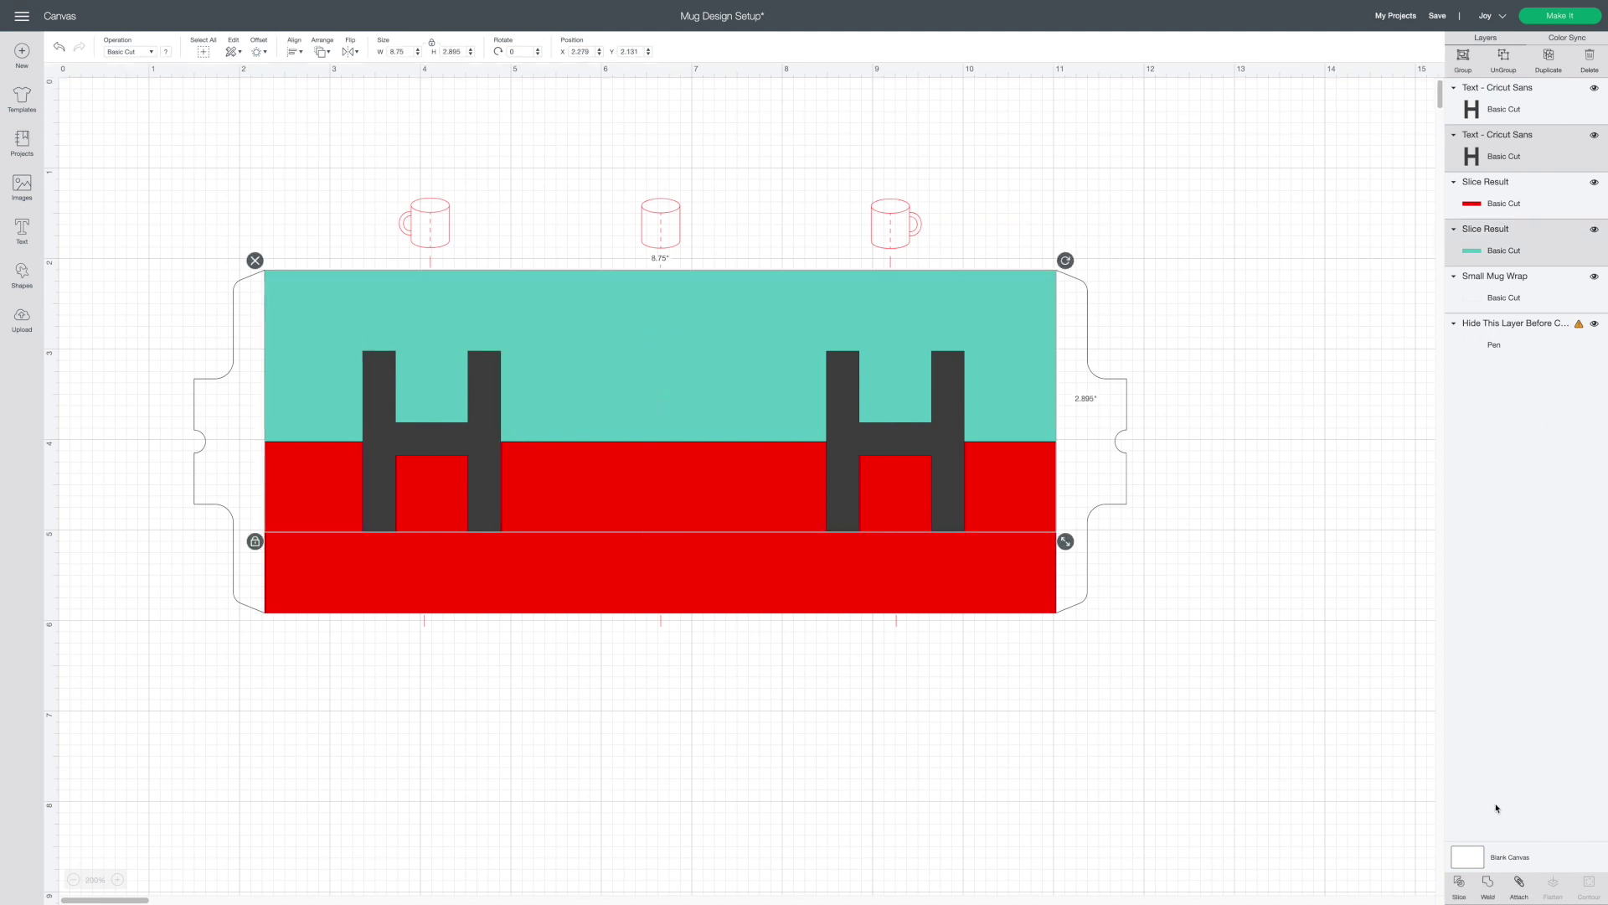
pyautogui.click(1458, 881)
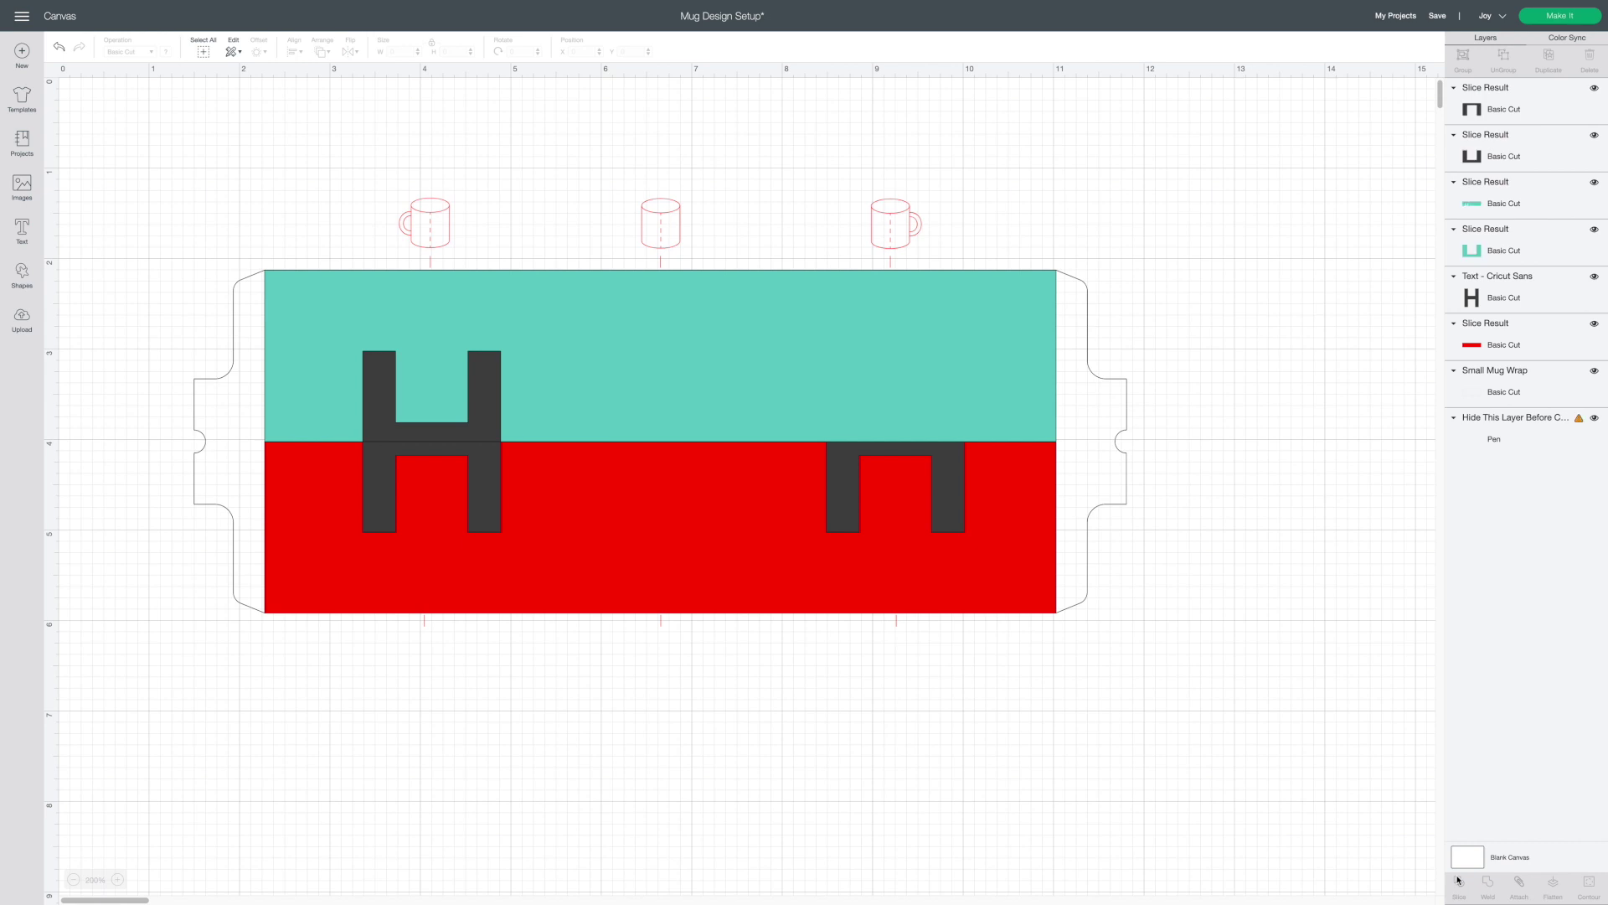
pyautogui.click(901, 401)
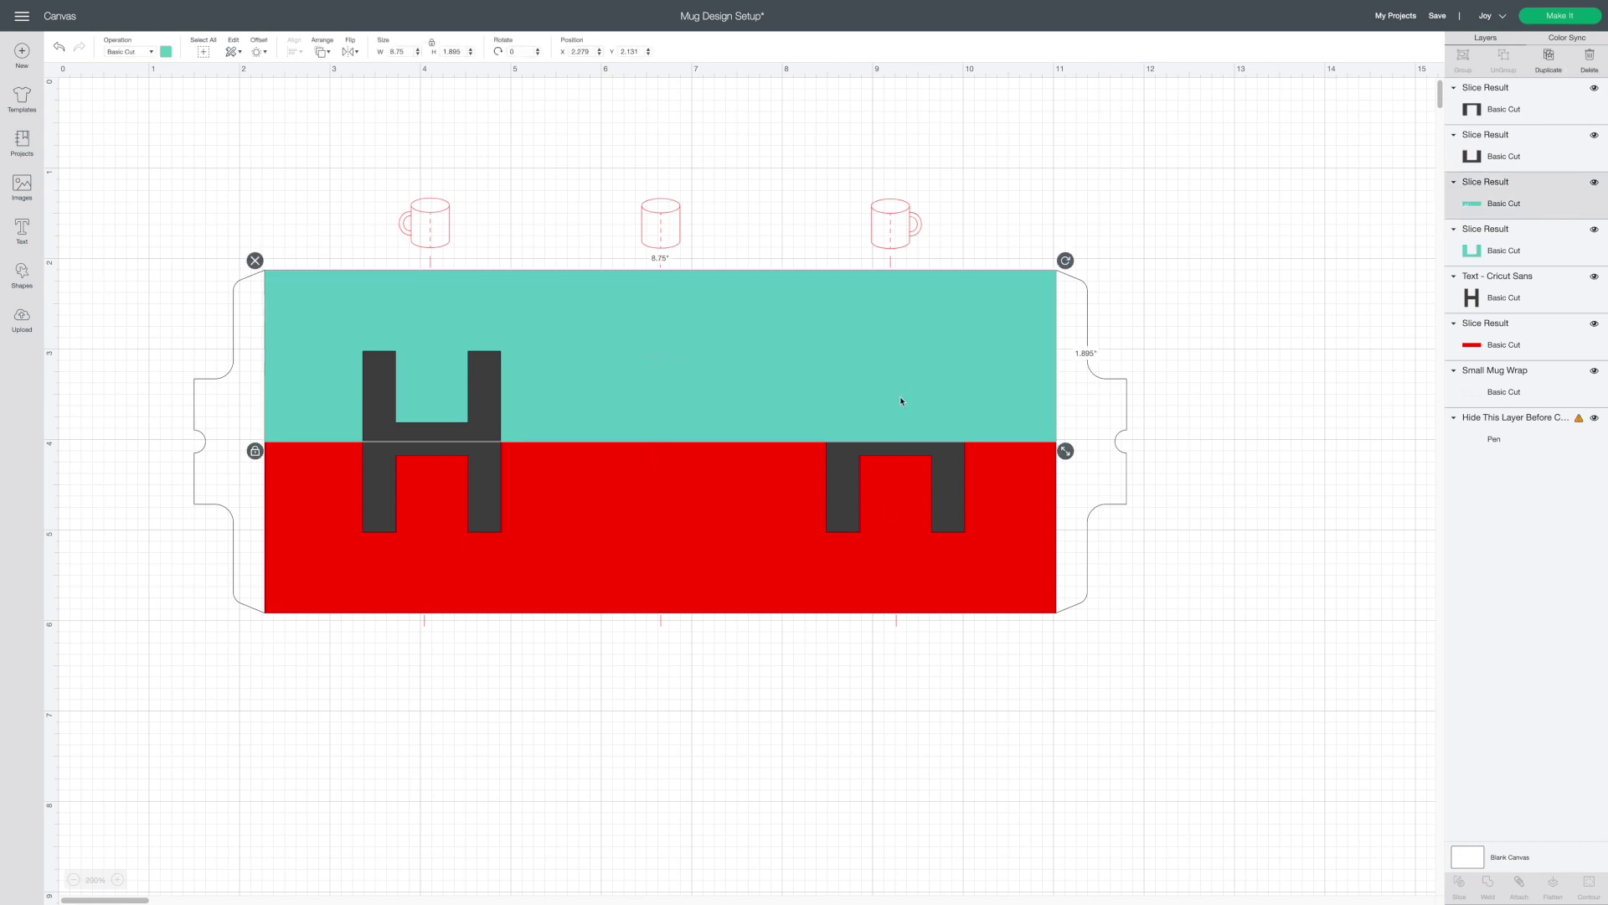
pyautogui.keyDown('shift'); pyautogui.click(843, 485); pyautogui.keyUp('shift')
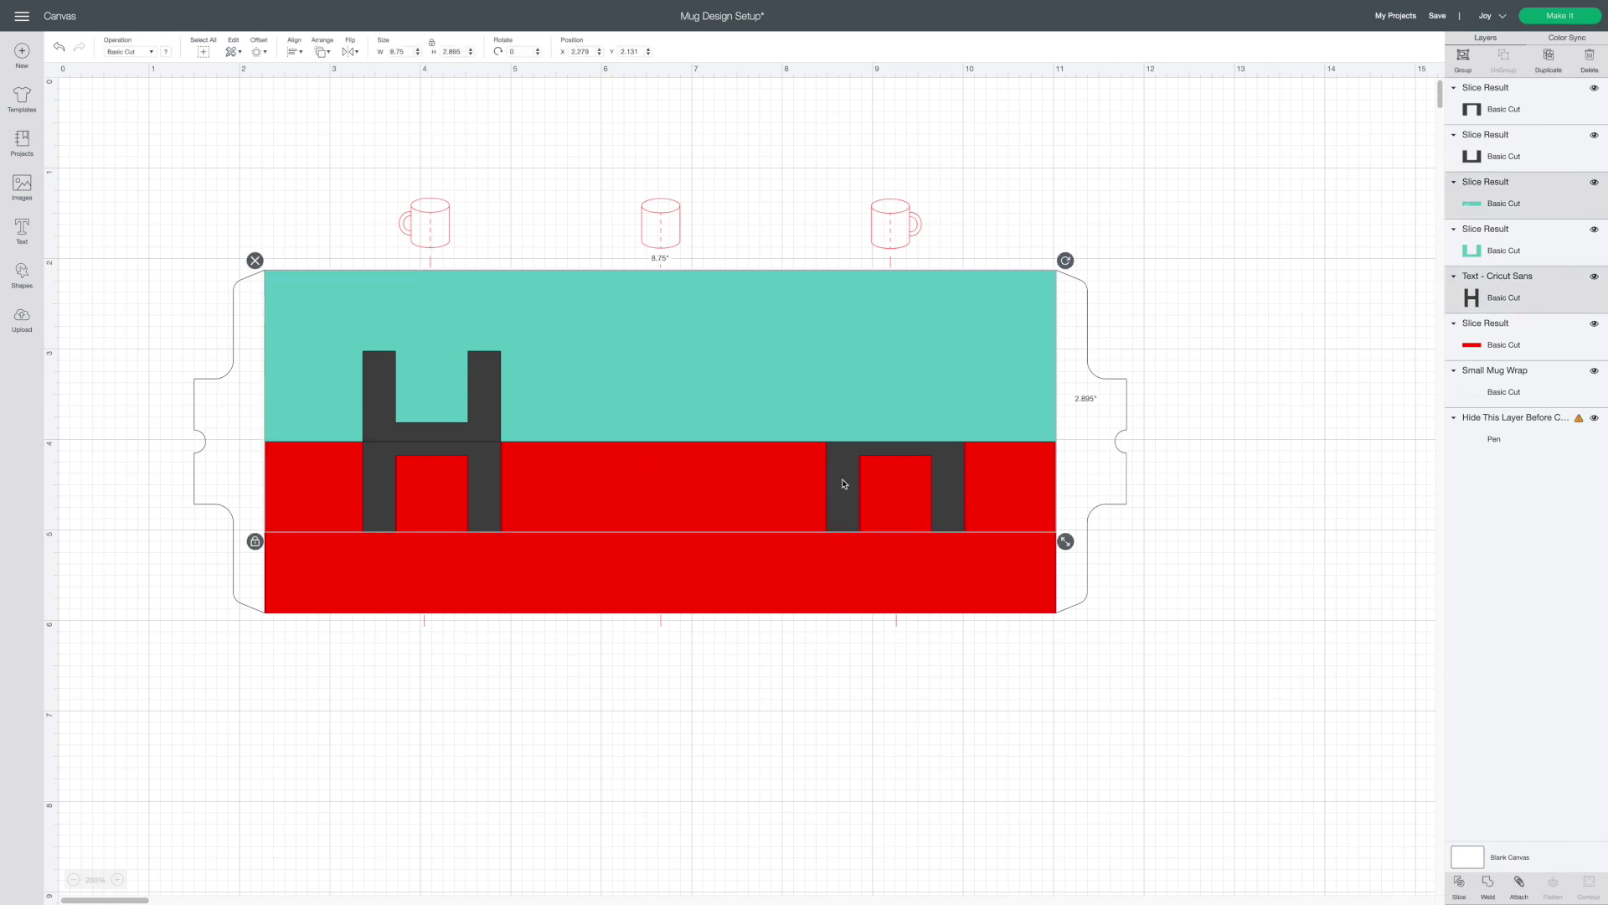
pyautogui.click(1459, 882)
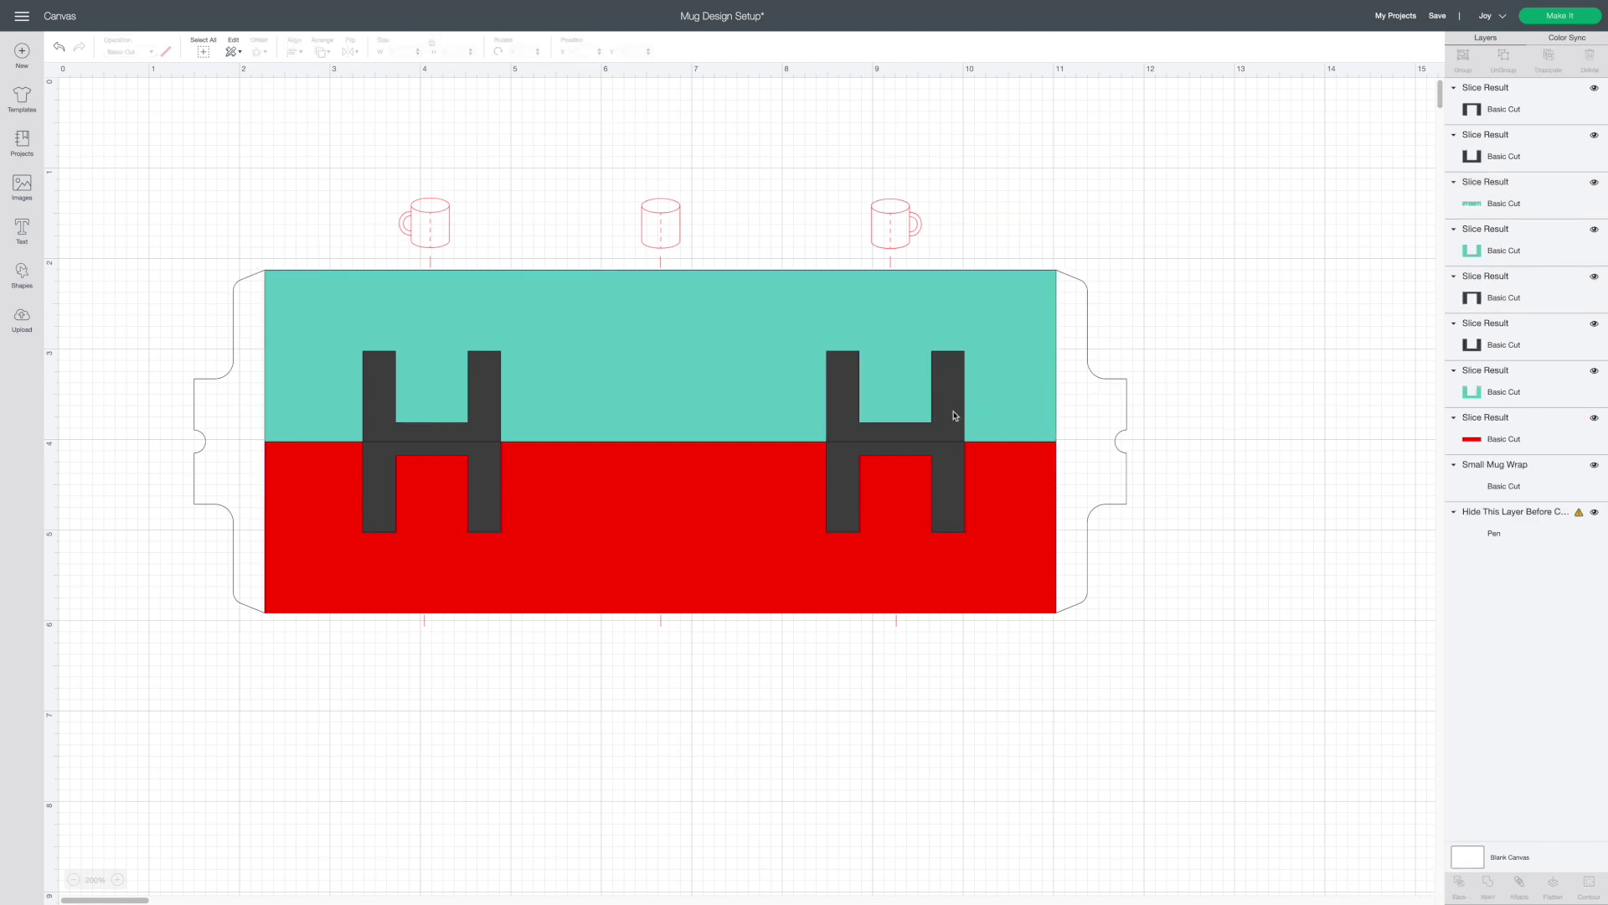
# Step: Delete the right H's upper dark piece and the wide teal strip above the red band
pyautogui.click(953, 416)
pyautogui.press('Delete')
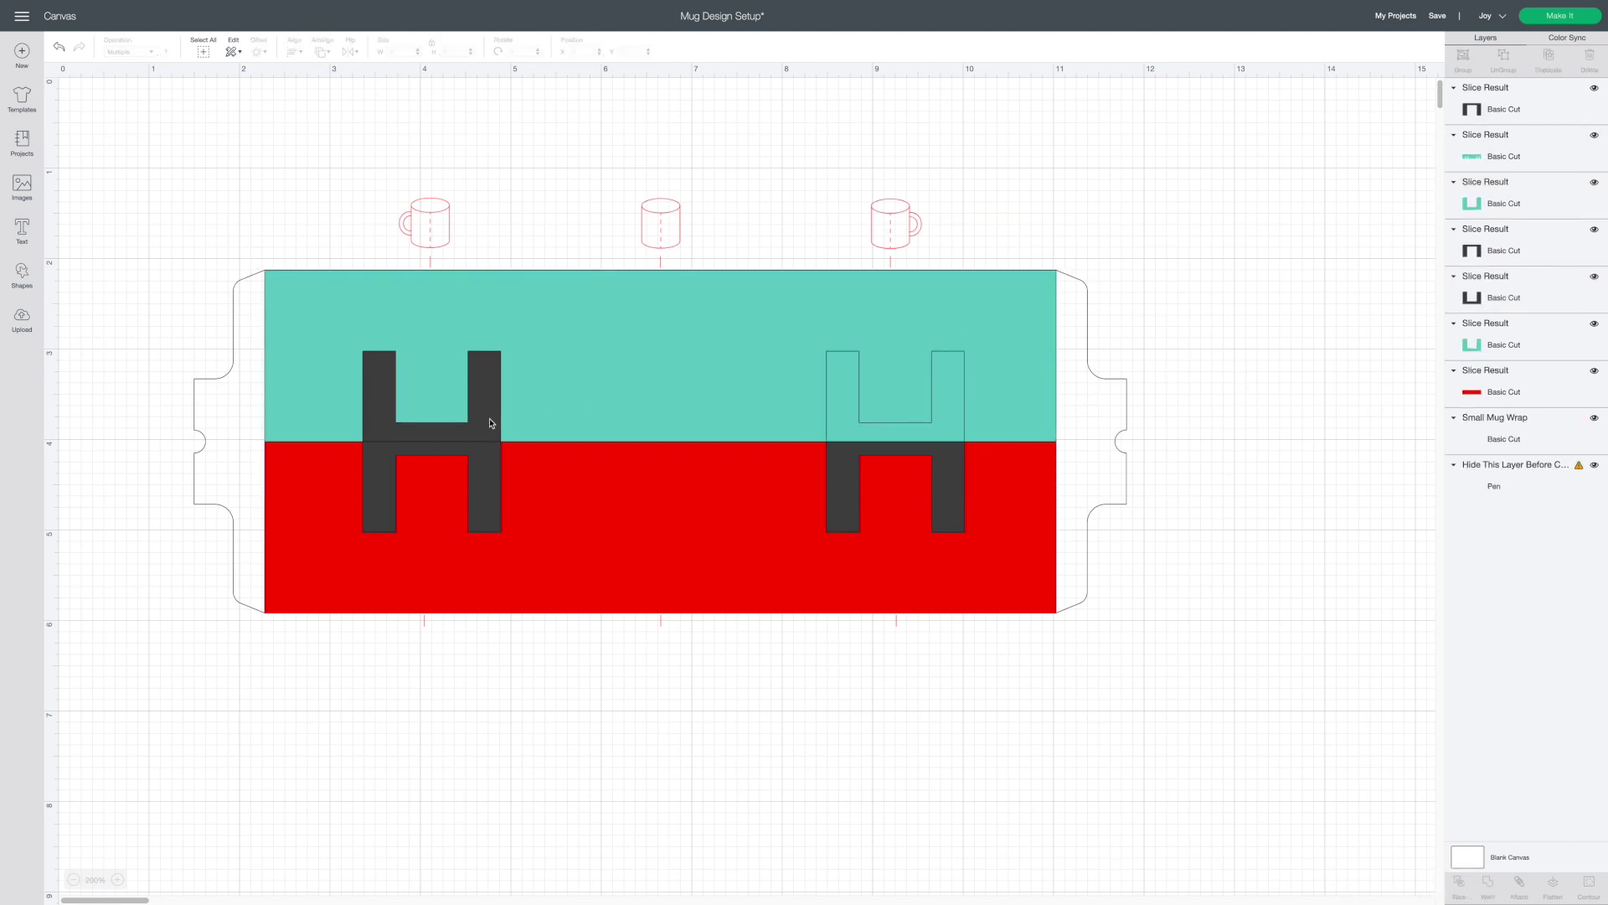
pyautogui.click(490, 423)
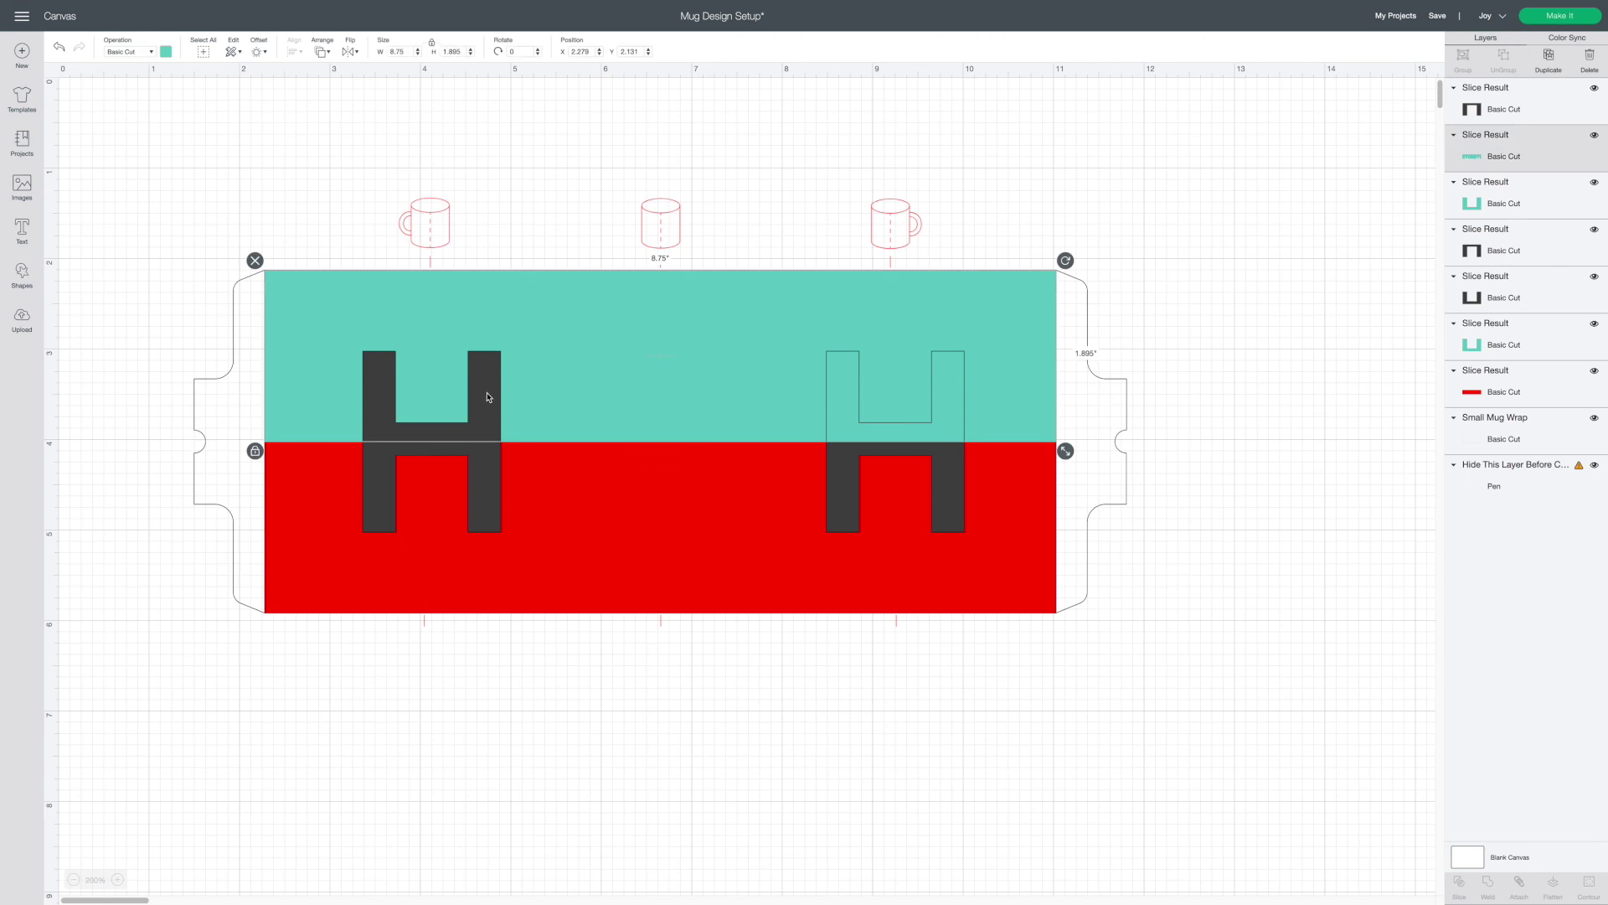
pyautogui.press('Delete')
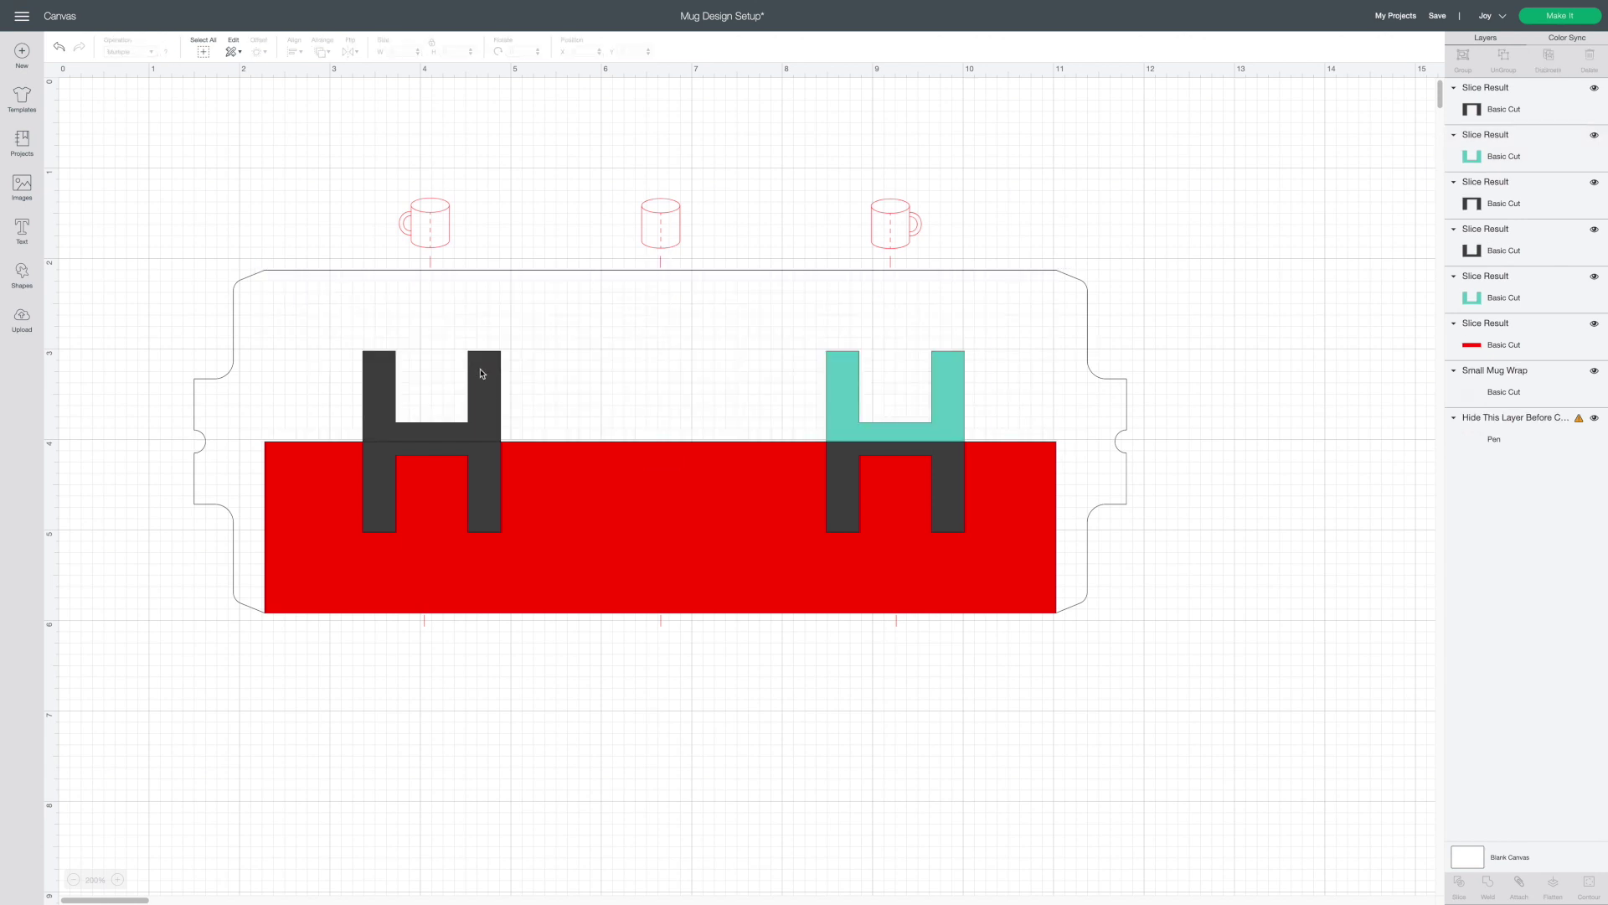
pyautogui.click(484, 376)
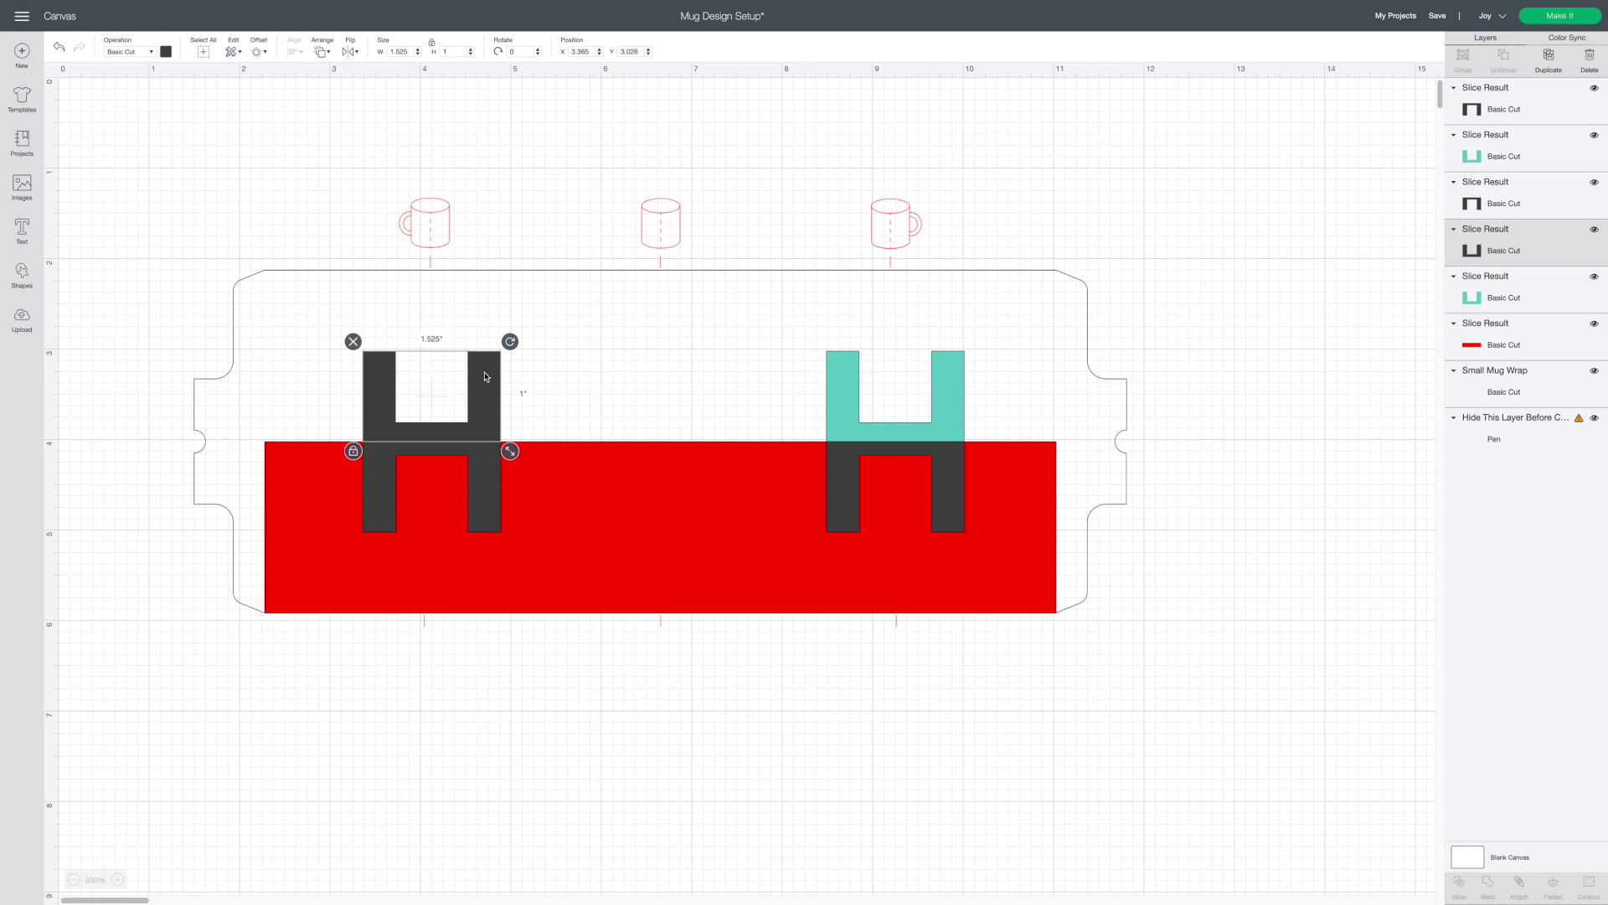
# Step: Delete the left H's dark upper half and slice its lower half out of the red band
pyautogui.press('Delete')
pyautogui.click(488, 511)
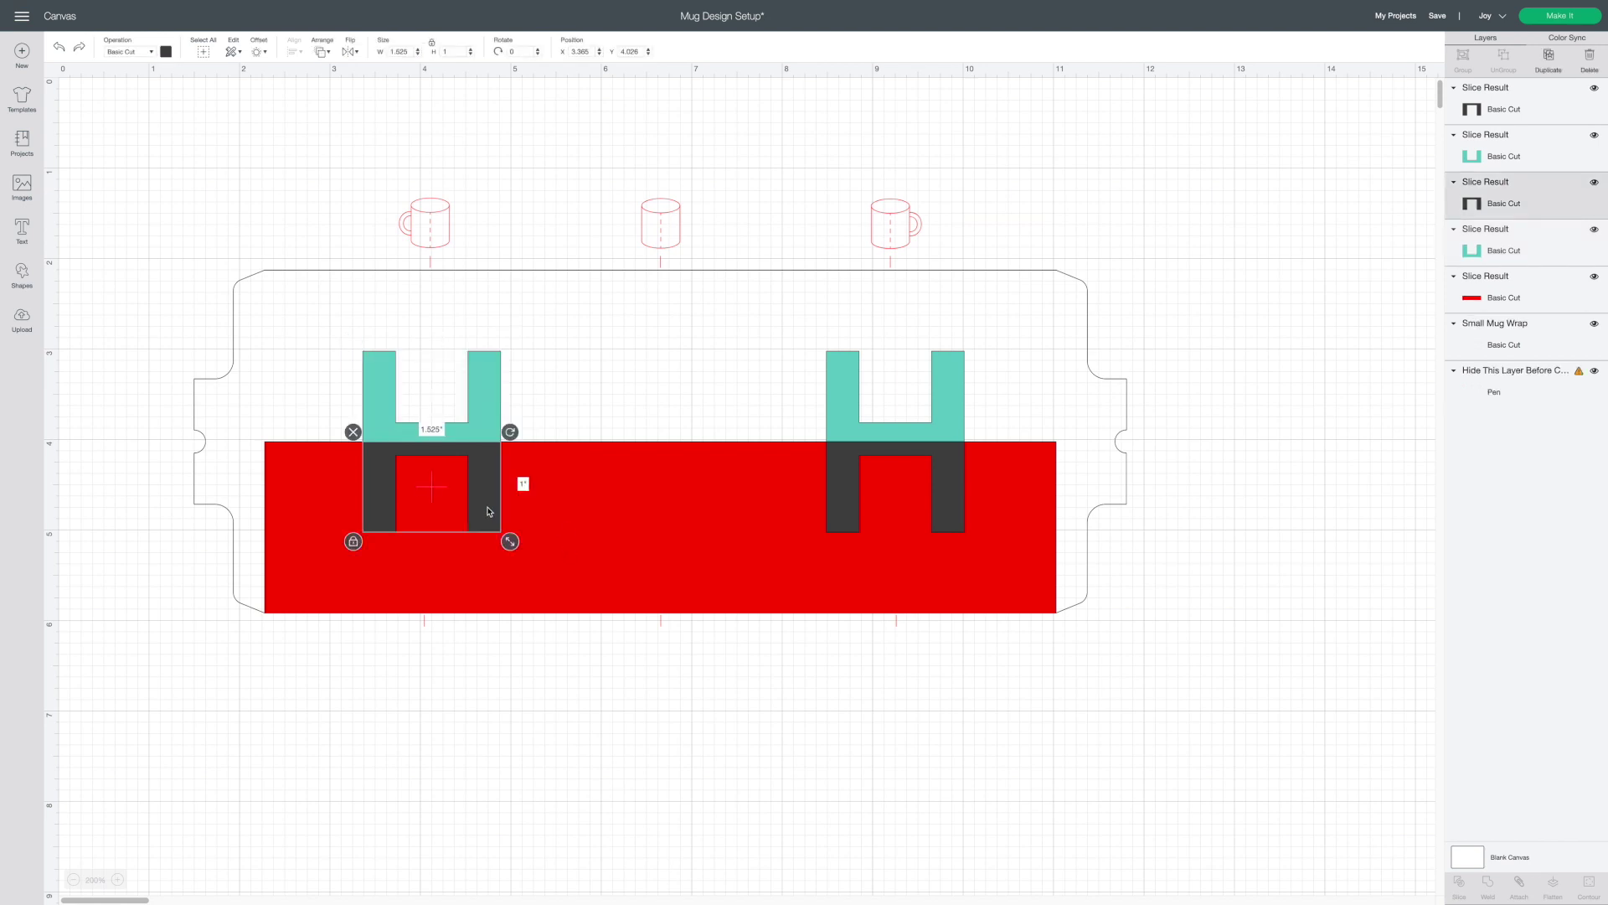
pyautogui.keyDown('shift'); pyautogui.click(667, 532); pyautogui.keyUp('shift')
pyautogui.click(1459, 884)
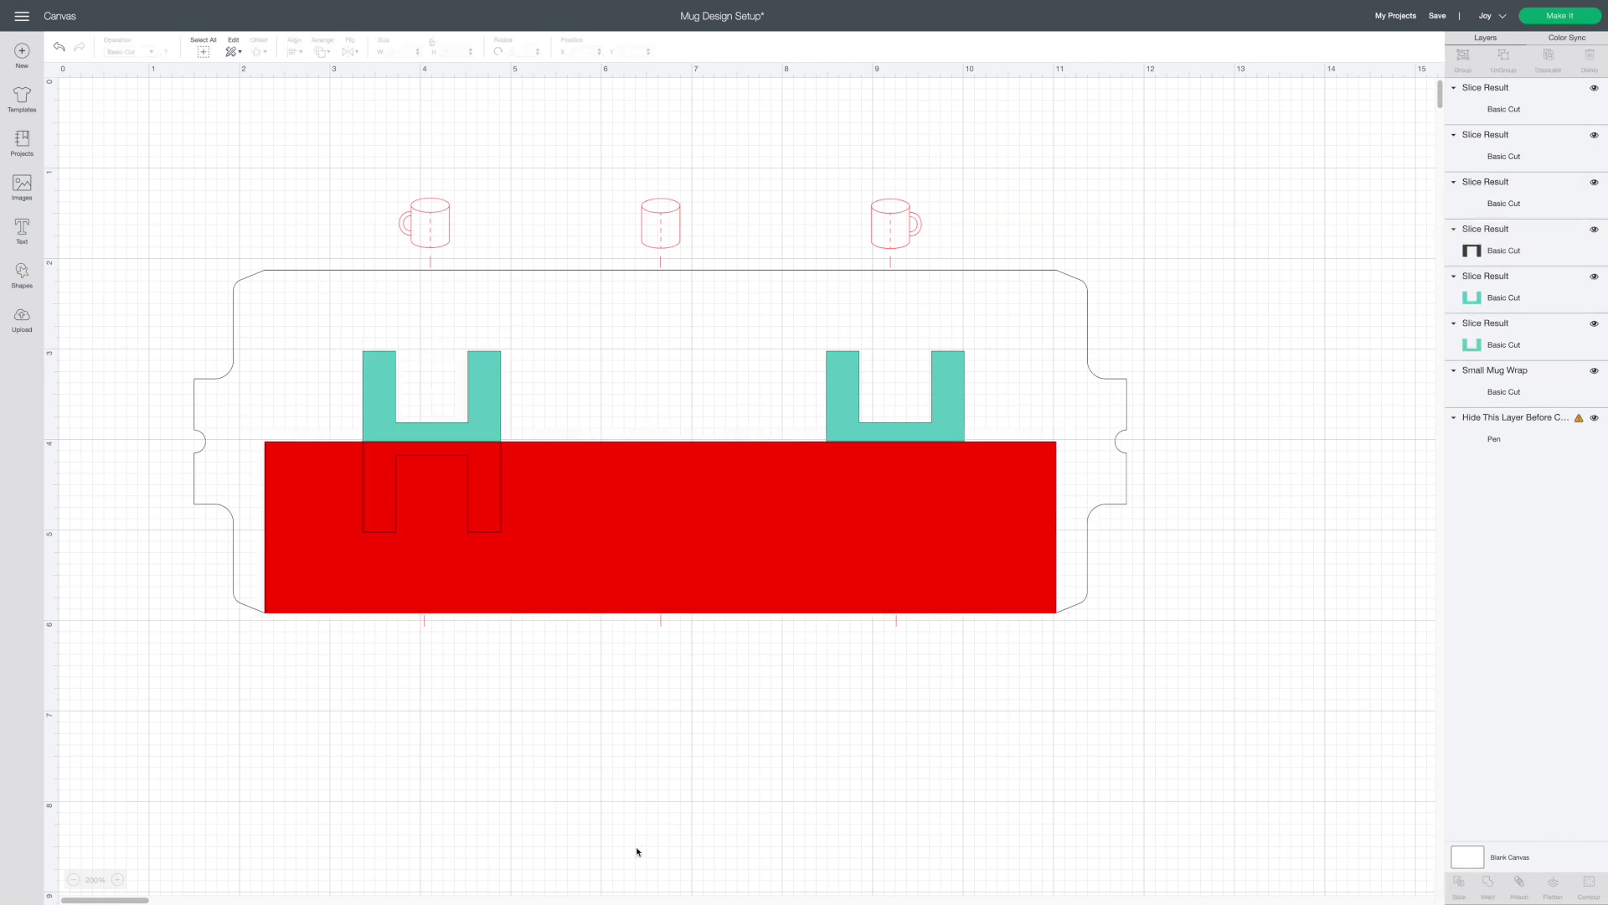
pyautogui.click(480, 499)
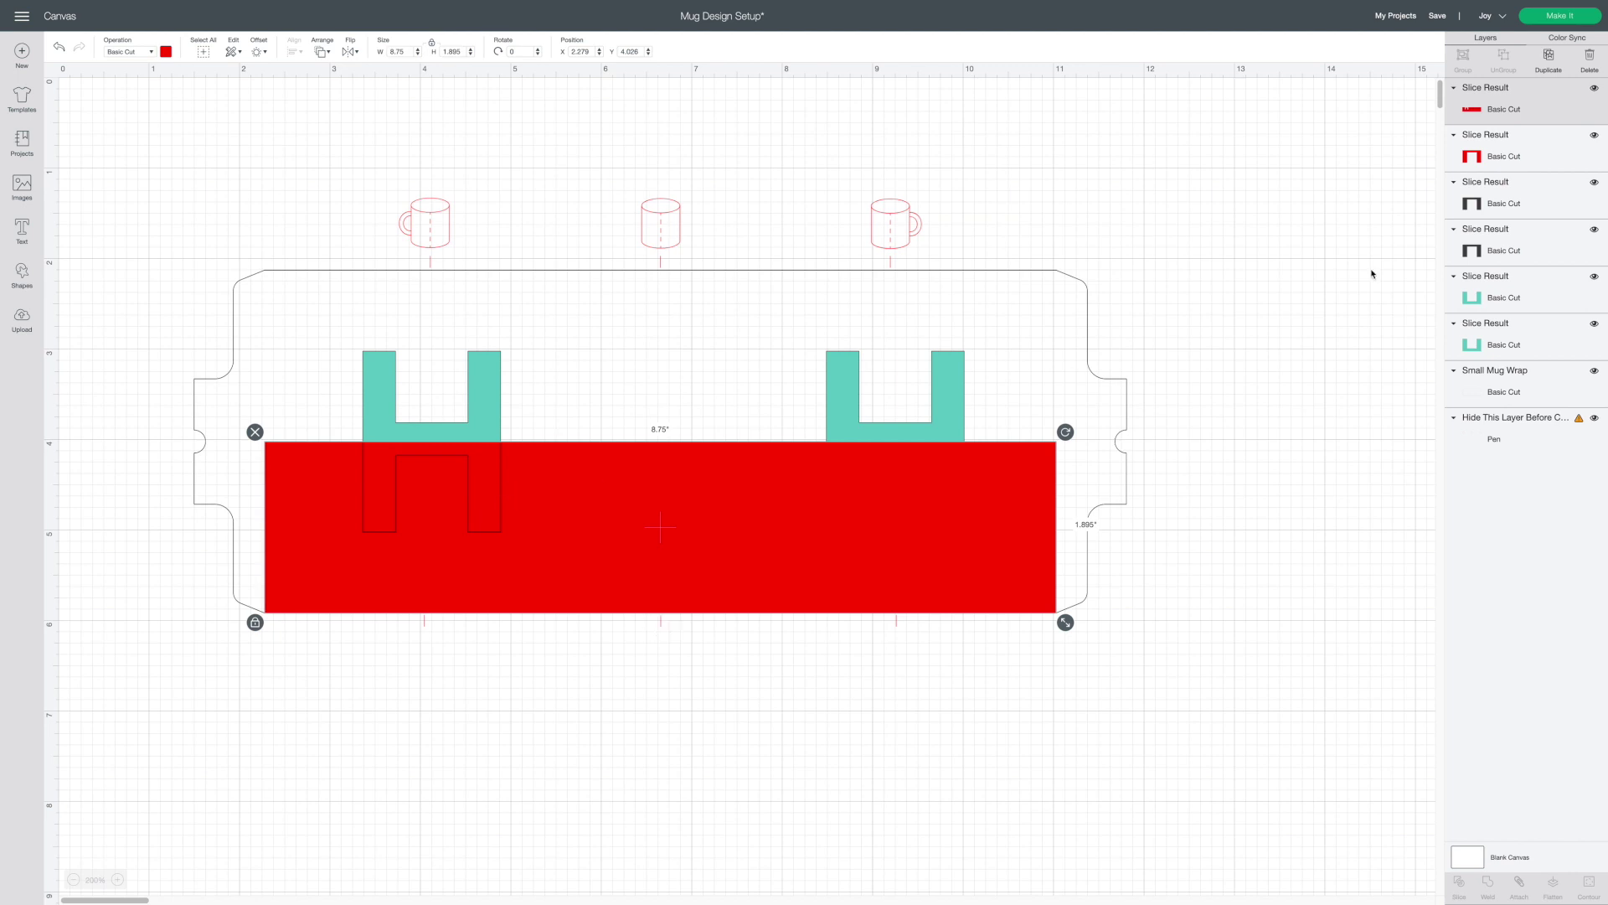
pyautogui.click(1505, 156)
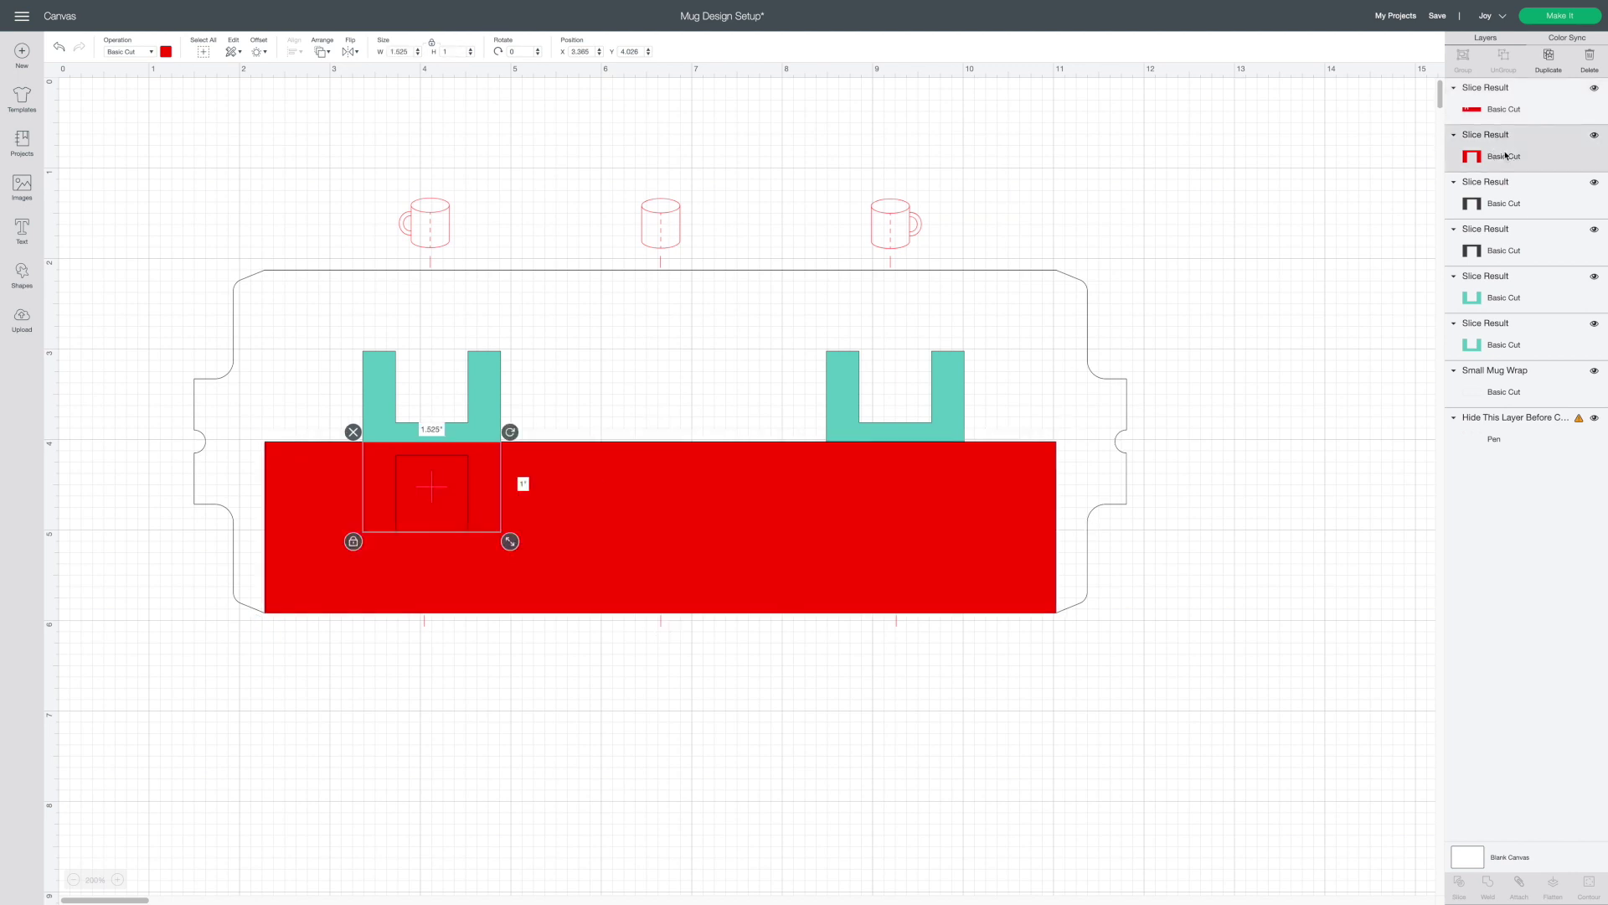
pyautogui.press('Delete')
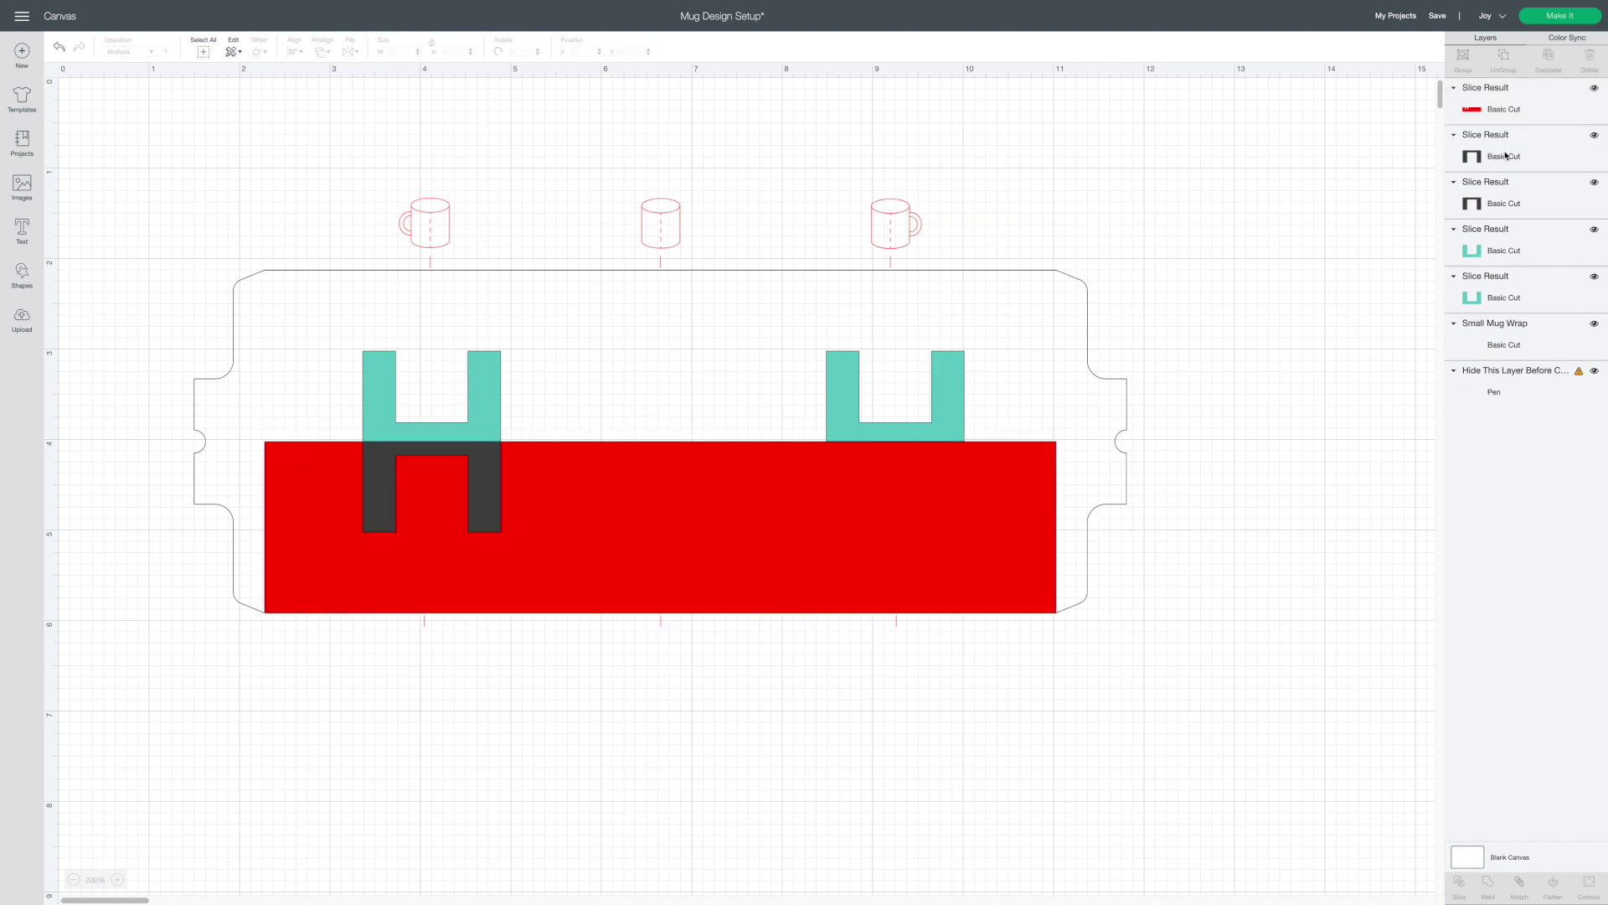
# Step: Send the red band to back, slice out the right H's lower half, and delete leftover pieces
pyautogui.click(963, 506)
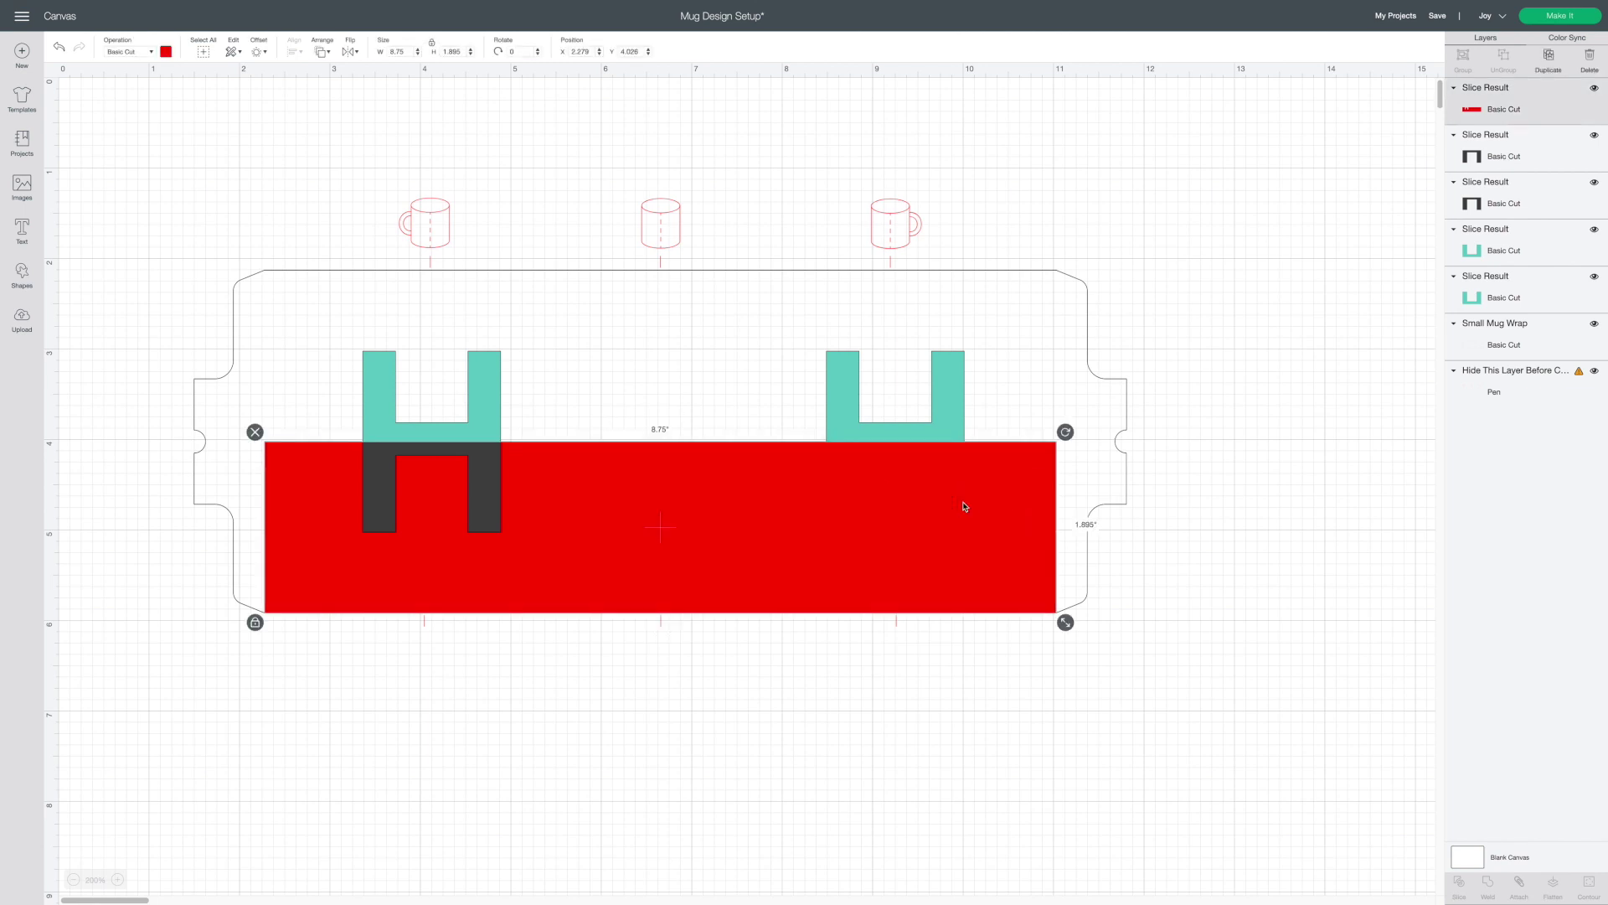
pyautogui.rightClick(963, 506)
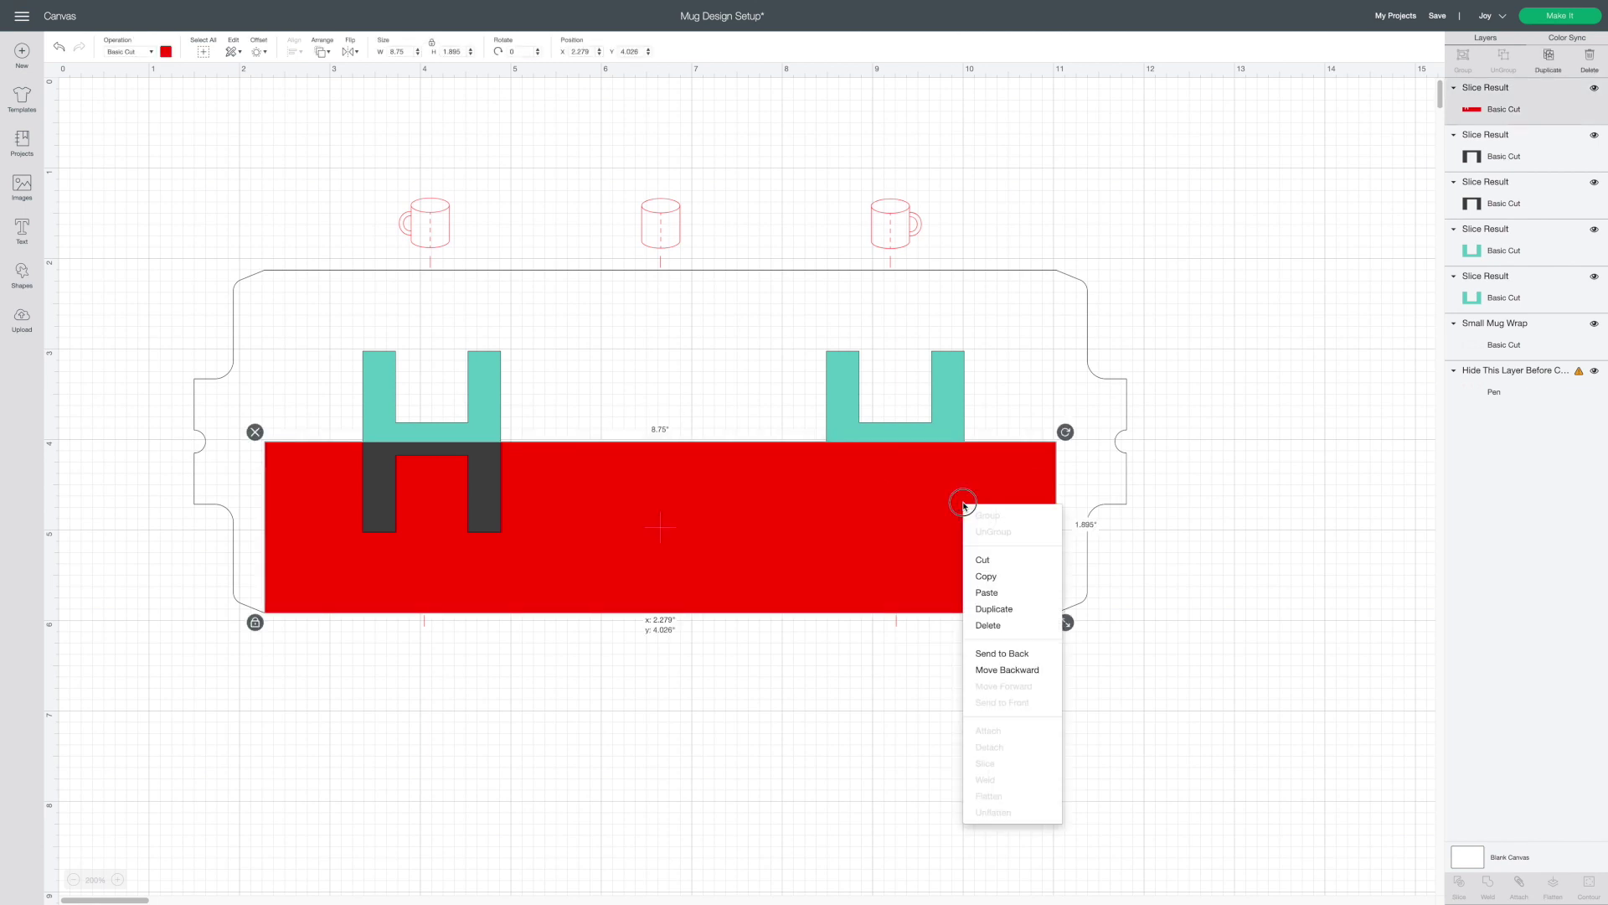
pyautogui.click(1008, 653)
pyautogui.keyDown('shift'); pyautogui.click(947, 508); pyautogui.keyUp('shift')
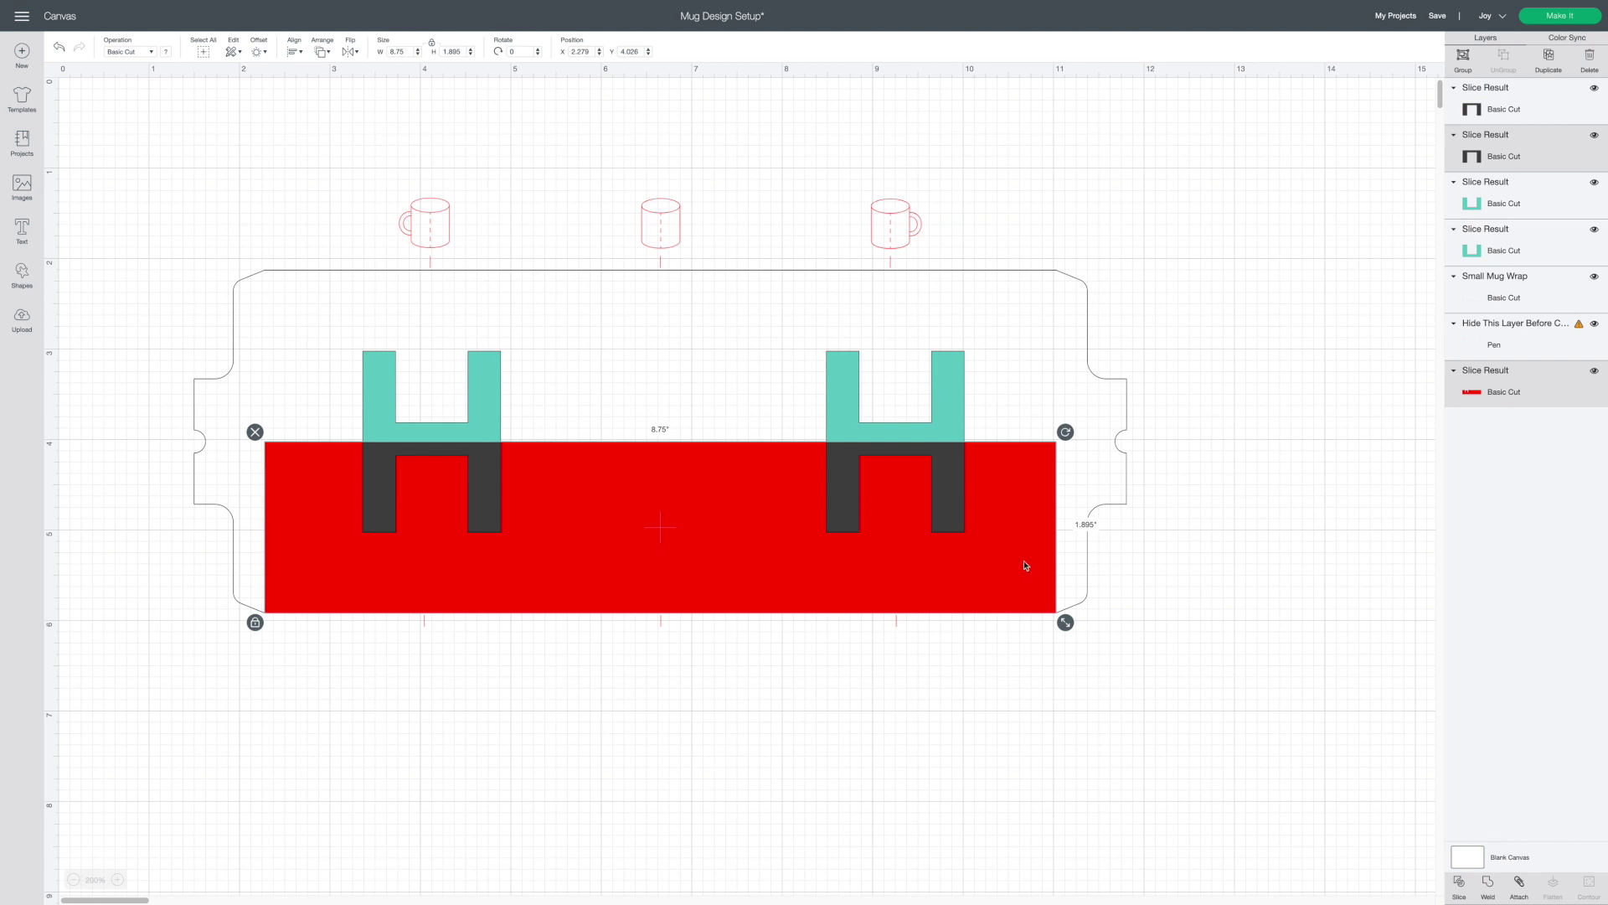
pyautogui.click(1459, 887)
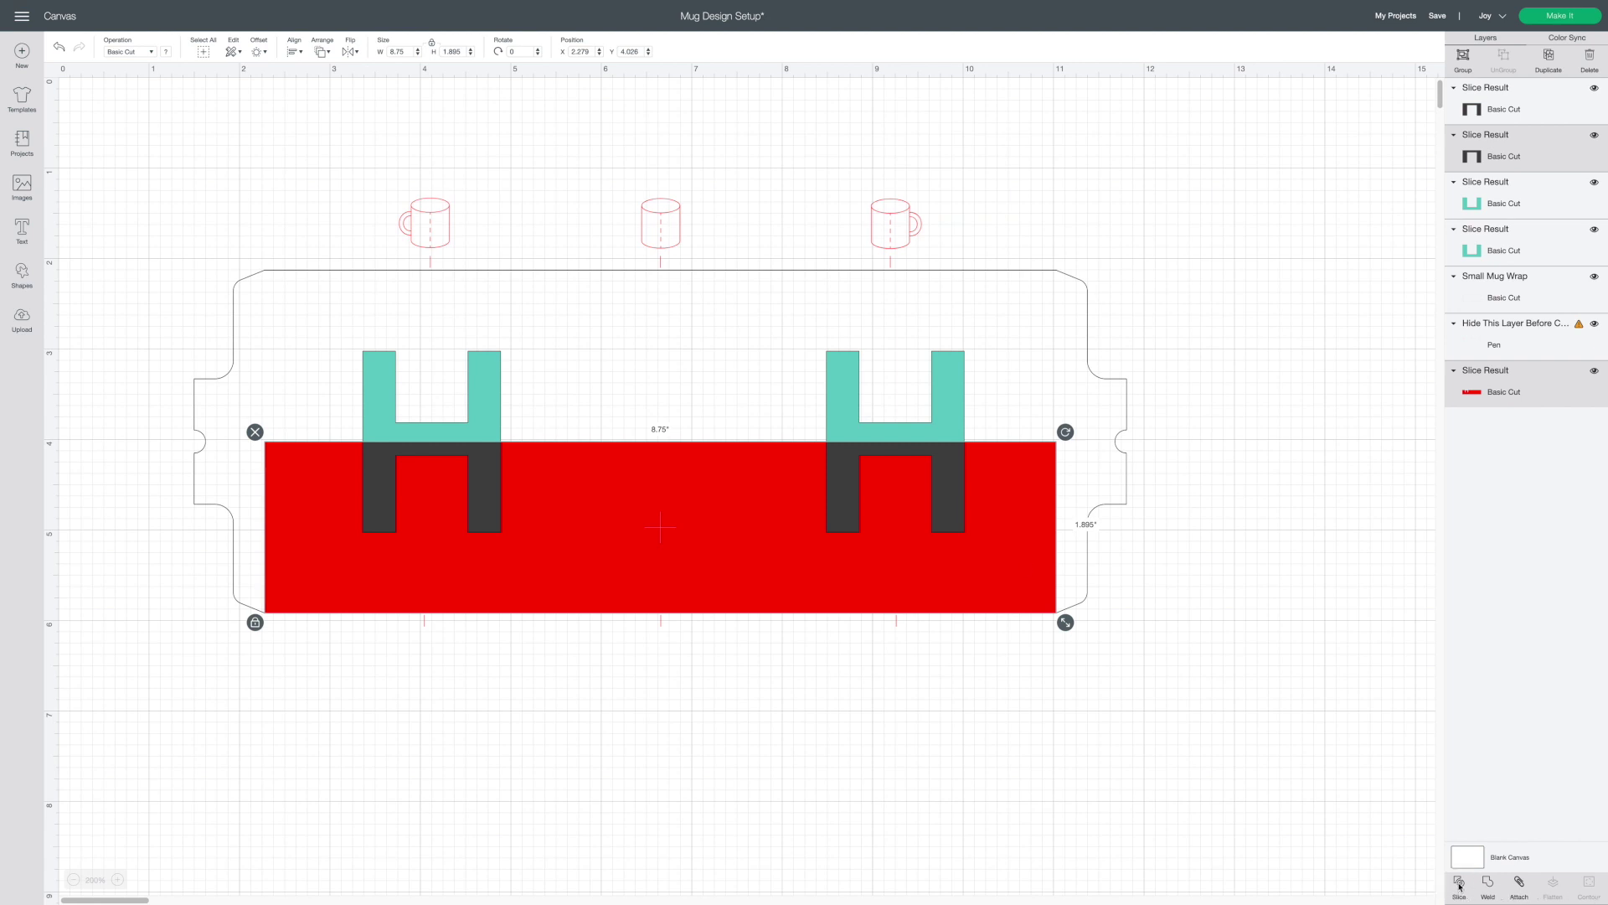
pyautogui.click(945, 508)
pyautogui.press('Delete')
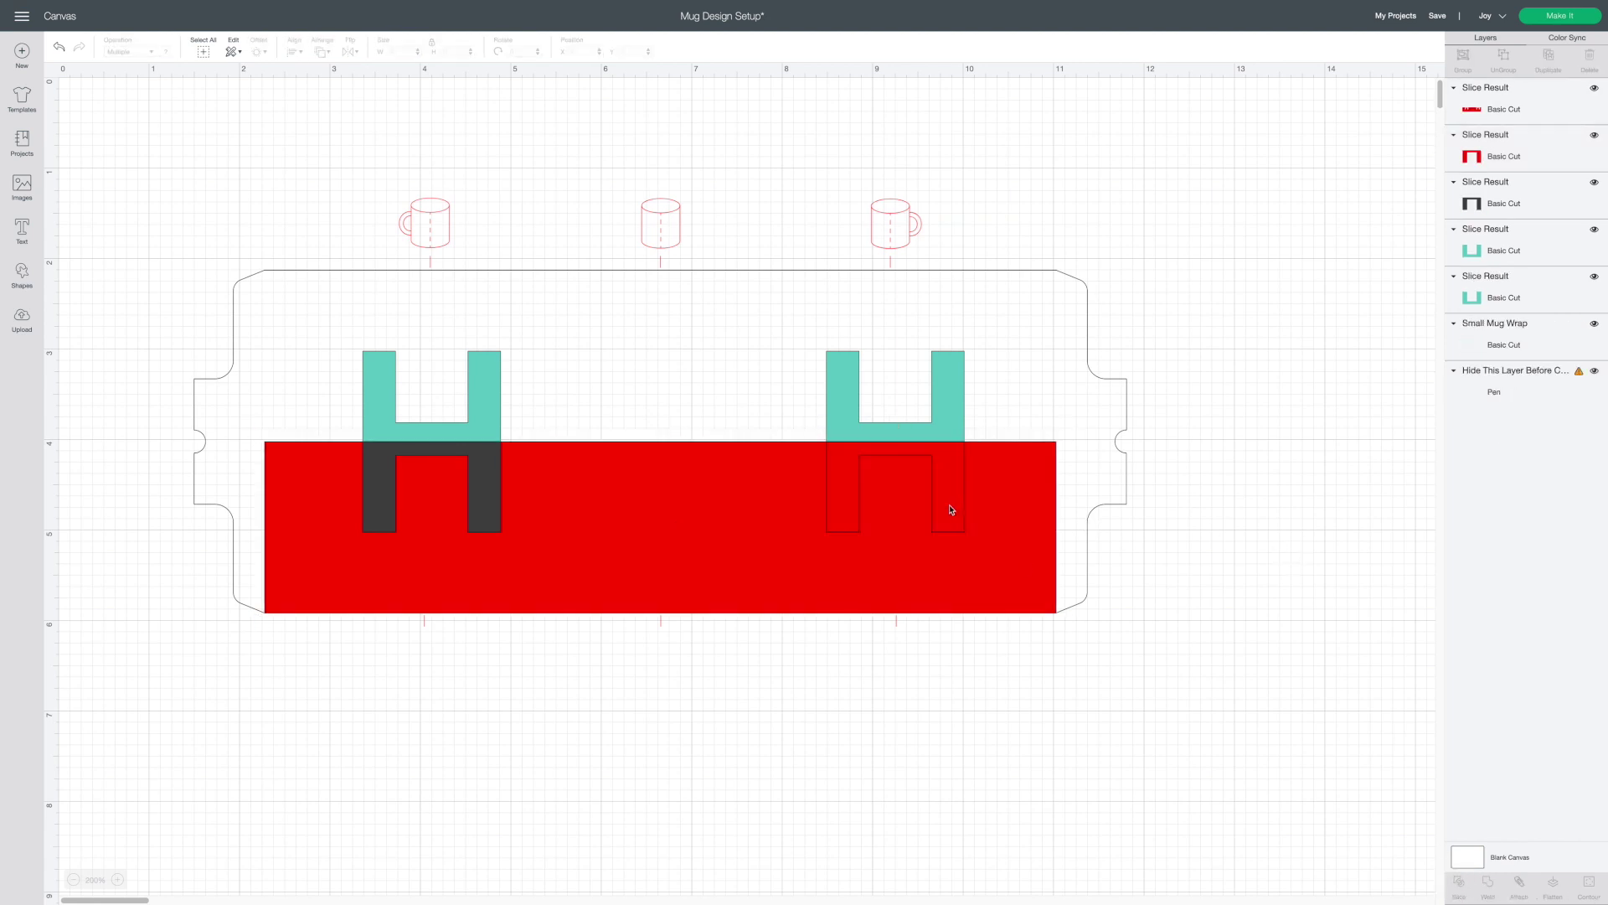
pyautogui.click(951, 510)
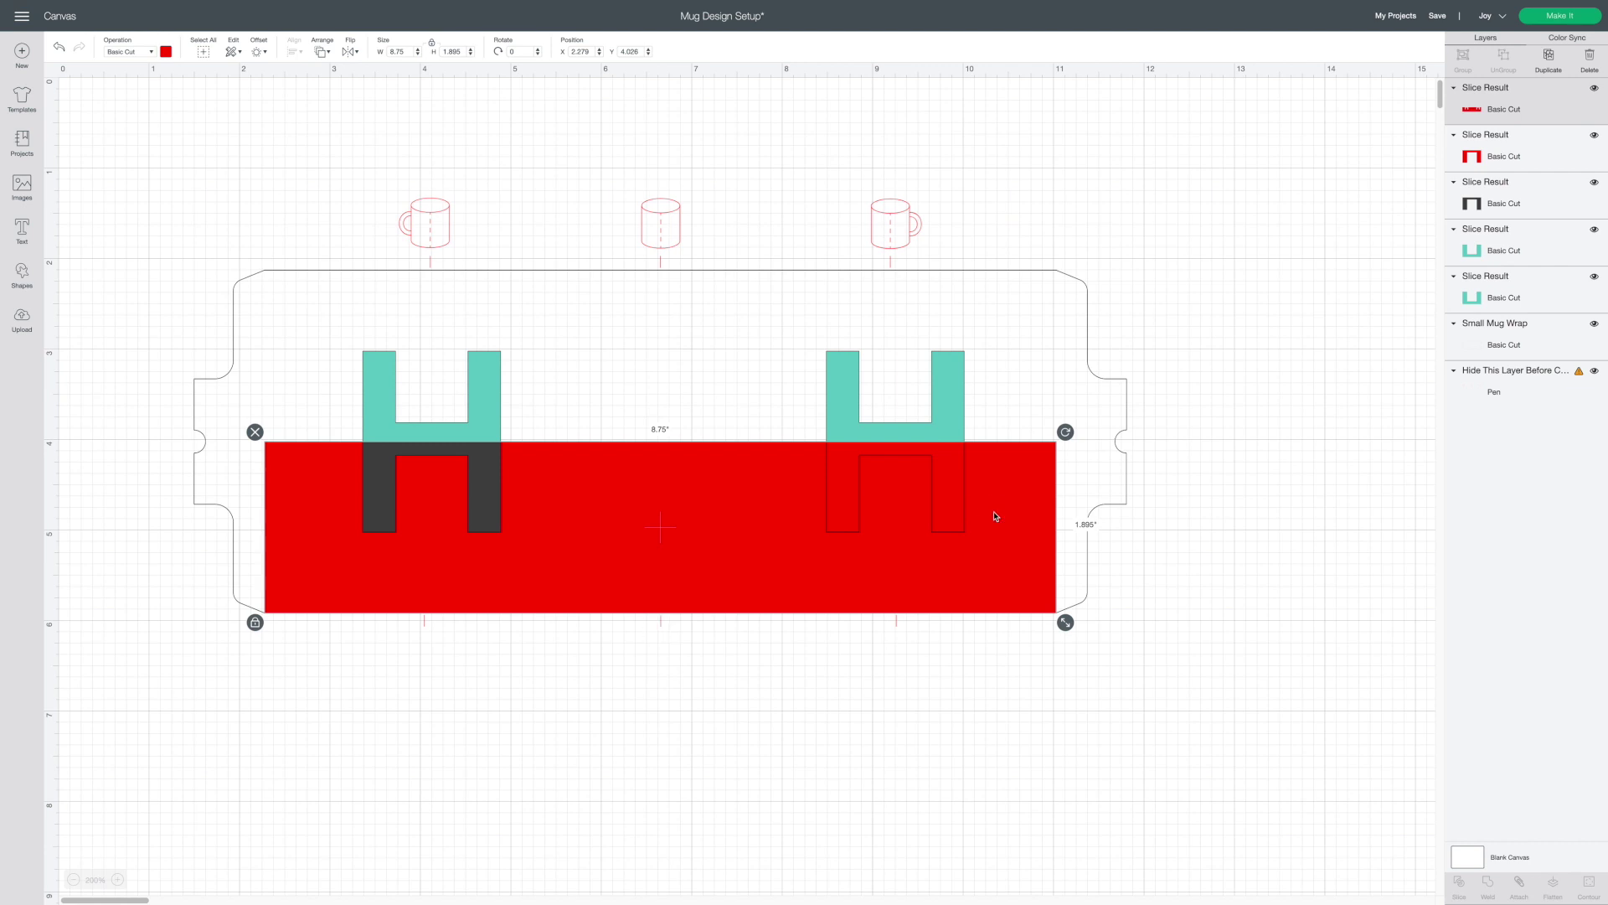
pyautogui.click(1521, 156)
pyautogui.press('Delete')
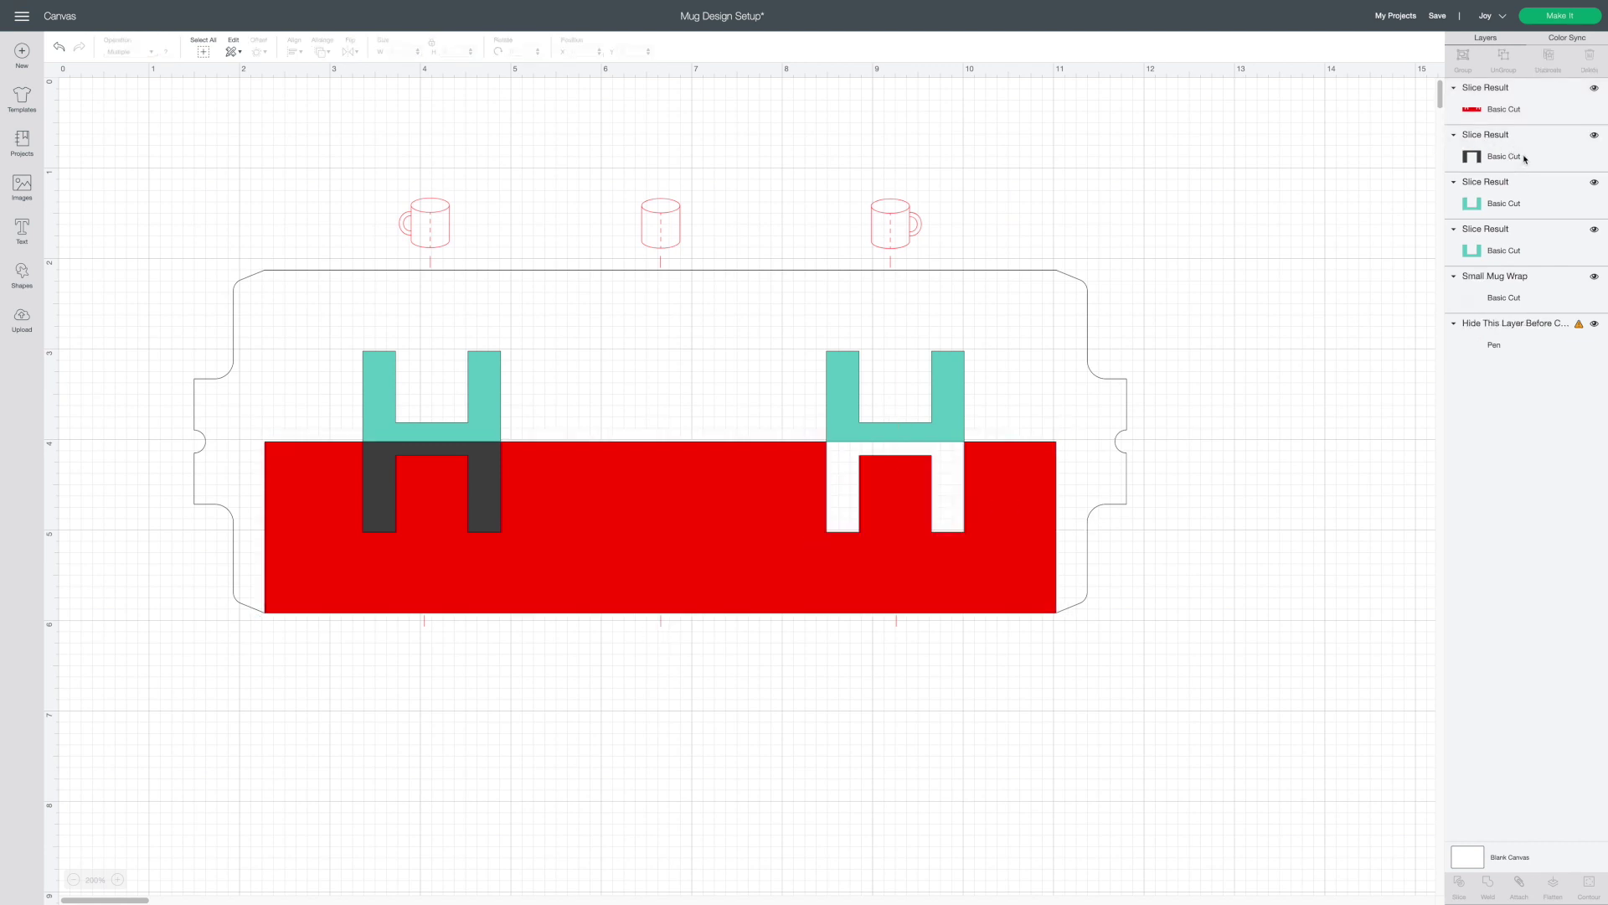
pyautogui.click(1506, 153)
pyautogui.press('Delete')
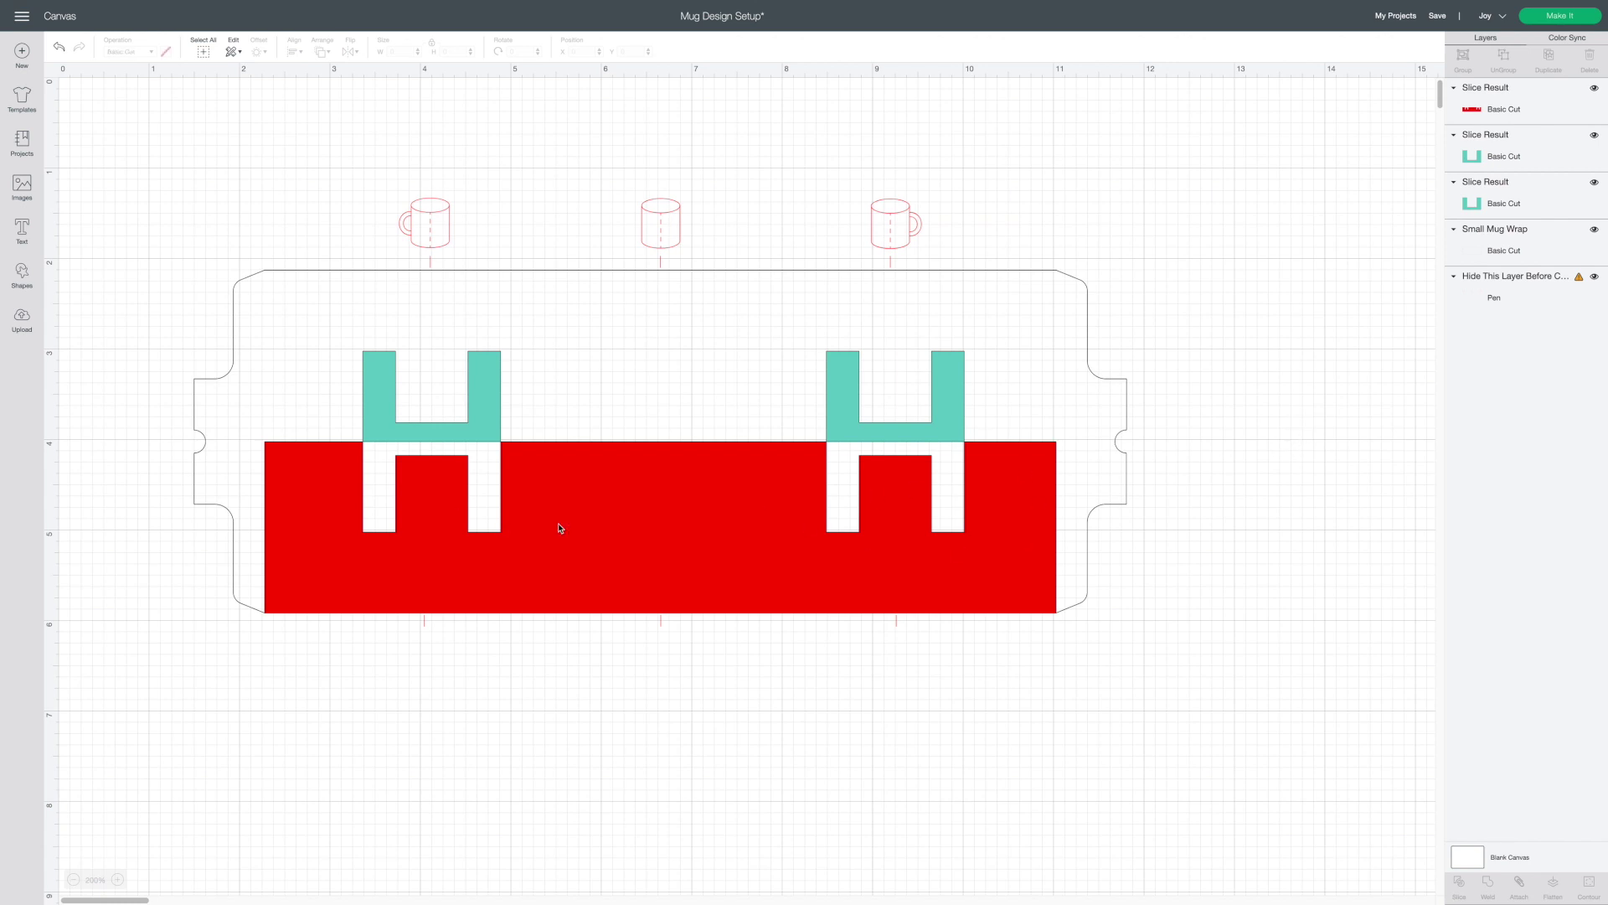
# Step: Weld both teal H tops and the red band into one shape
pyautogui.click(481, 414)
pyautogui.keyDown('shift'); pyautogui.click(847, 402); pyautogui.keyUp('shift')
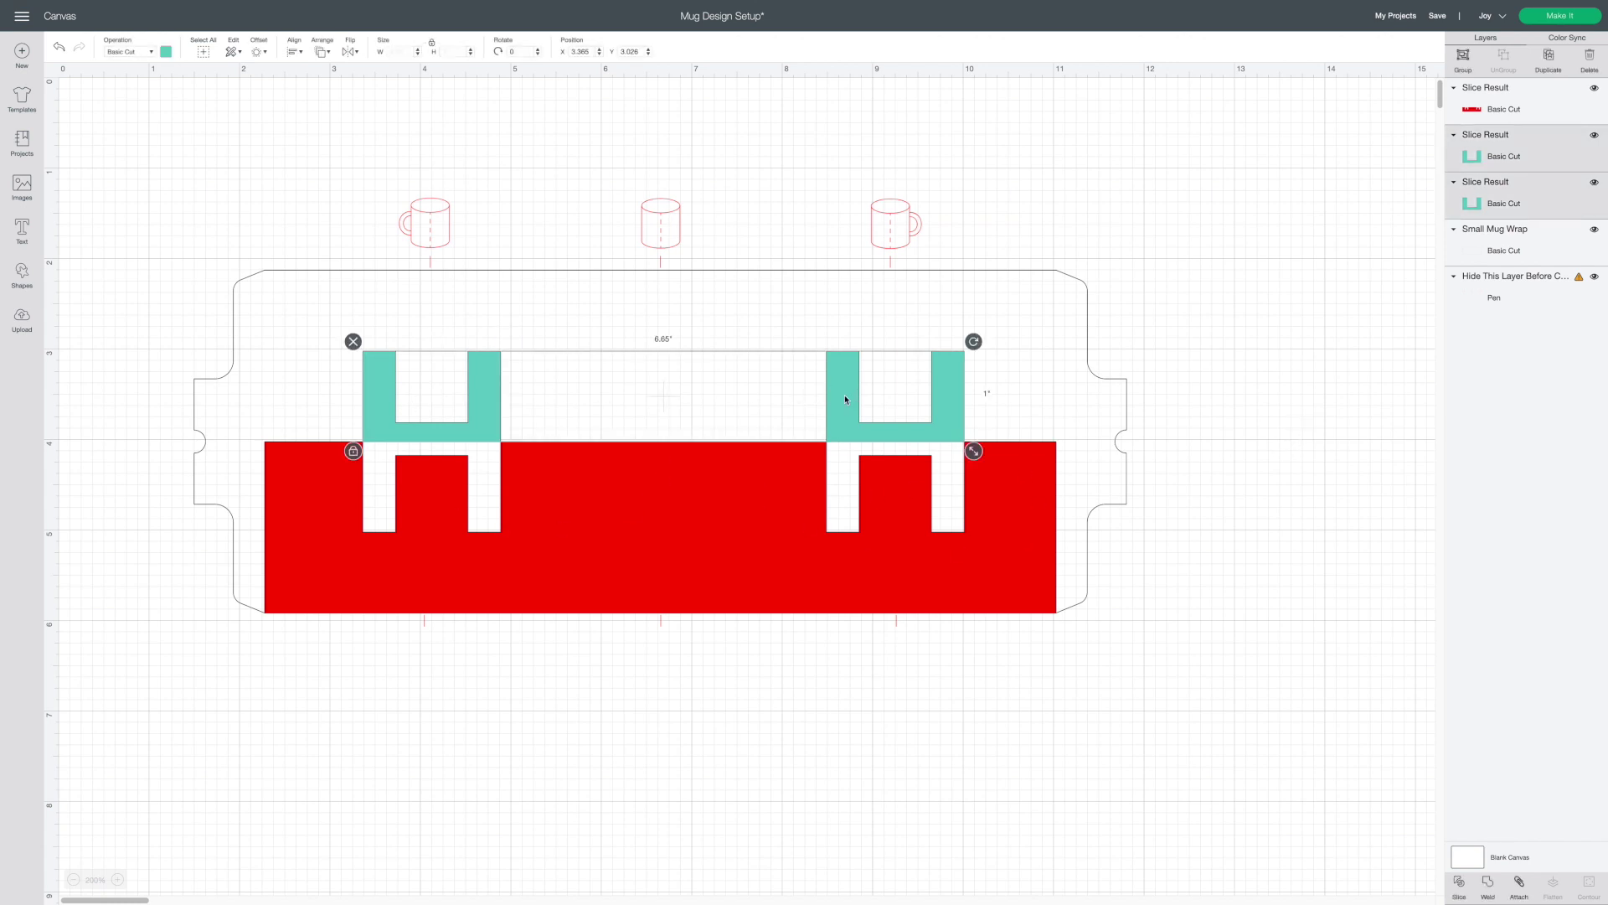
pyautogui.keyDown('shift'); pyautogui.click(728, 550); pyautogui.keyUp('shift')
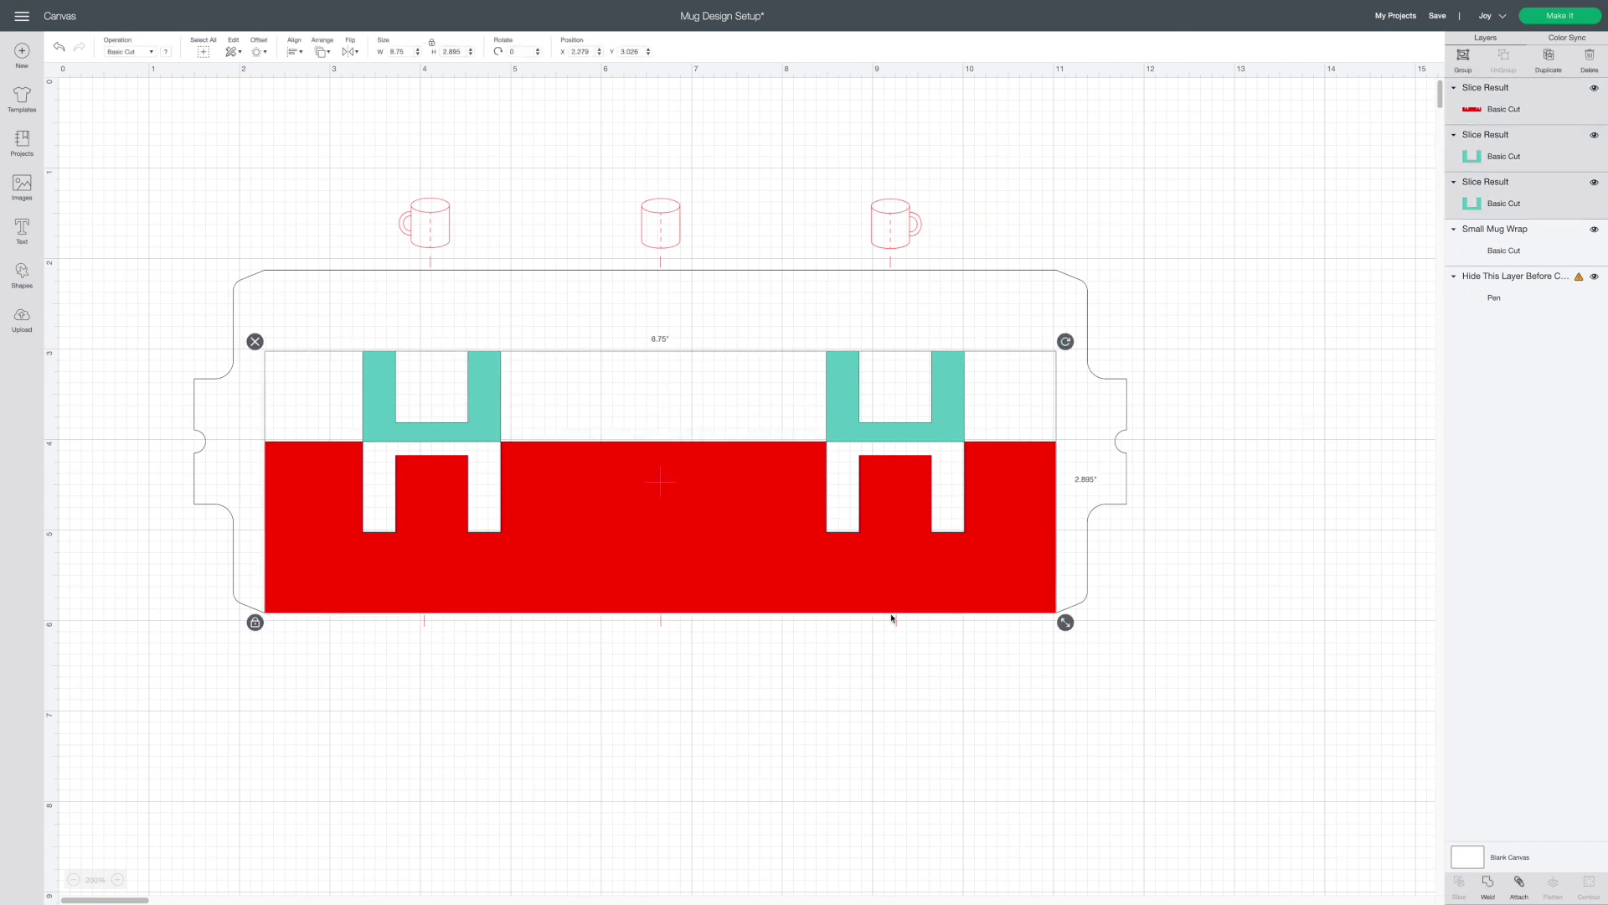
pyautogui.click(1490, 885)
pyautogui.click(673, 800)
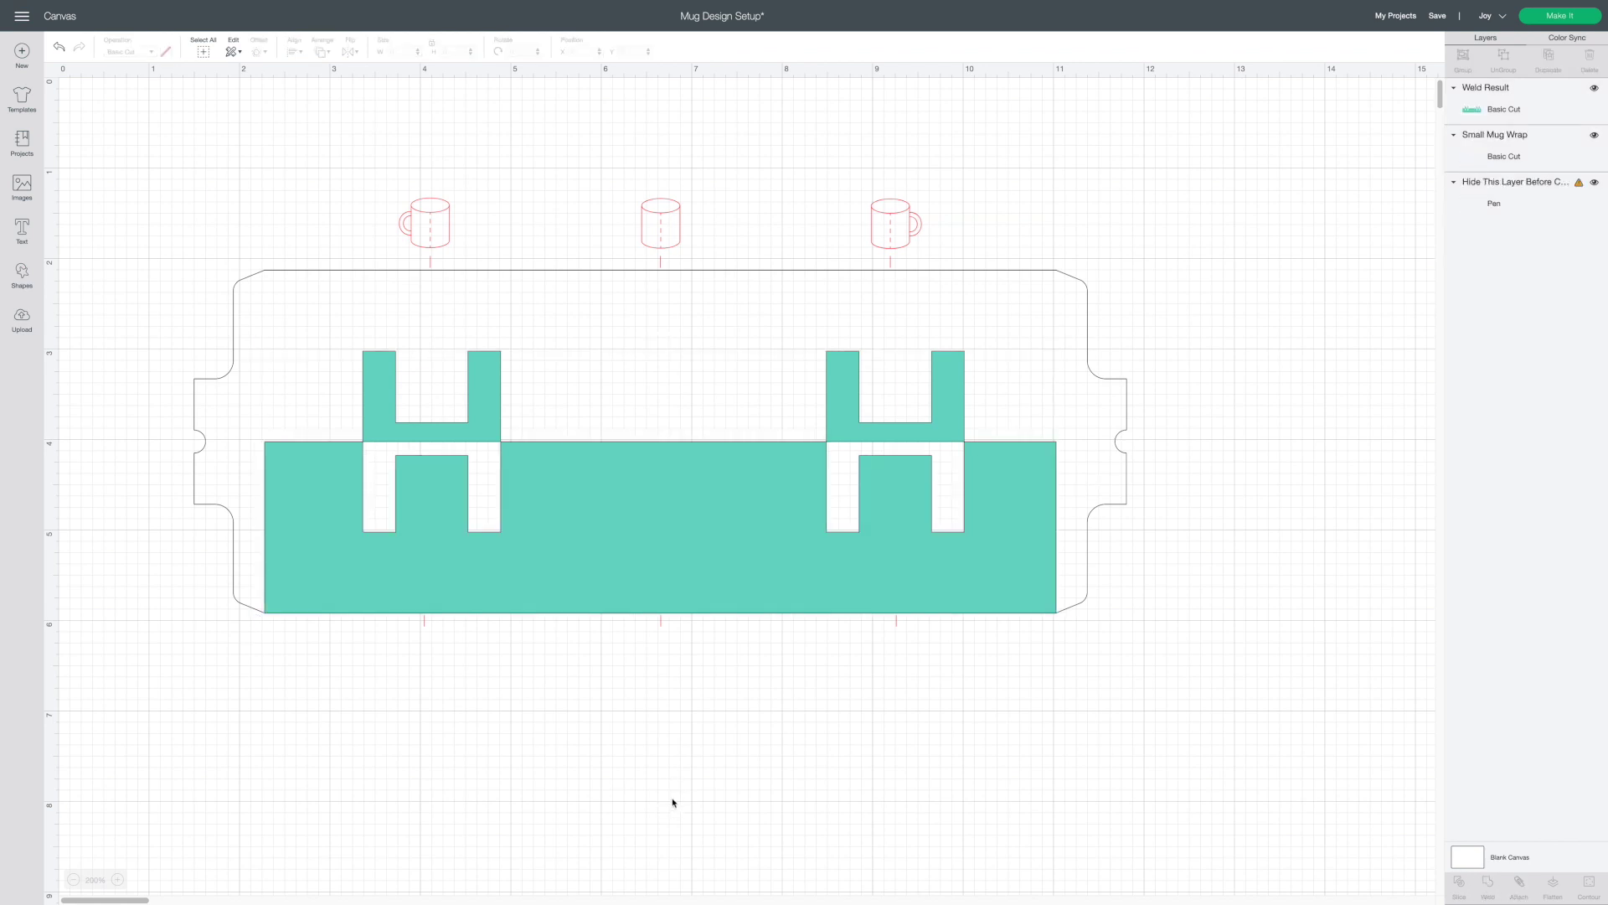
# Step: Align the welded shape and the mug wrap outline along their bottoms
pyautogui.click(742, 544)
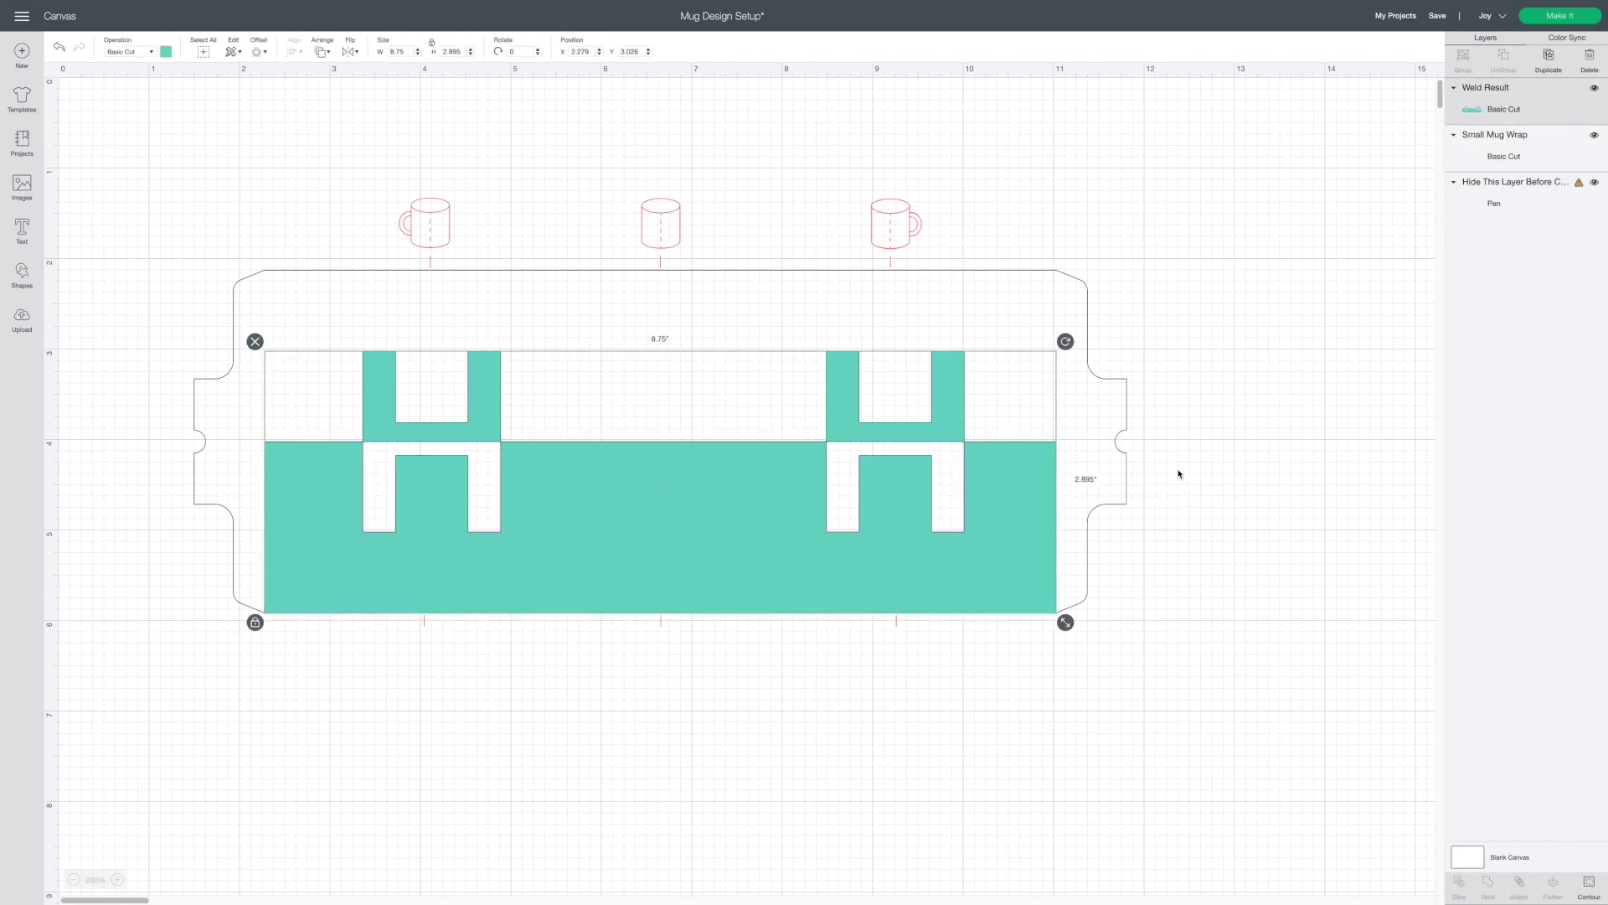
pyautogui.keyDown('shift'); pyautogui.click(1064, 278); pyautogui.keyUp('shift')
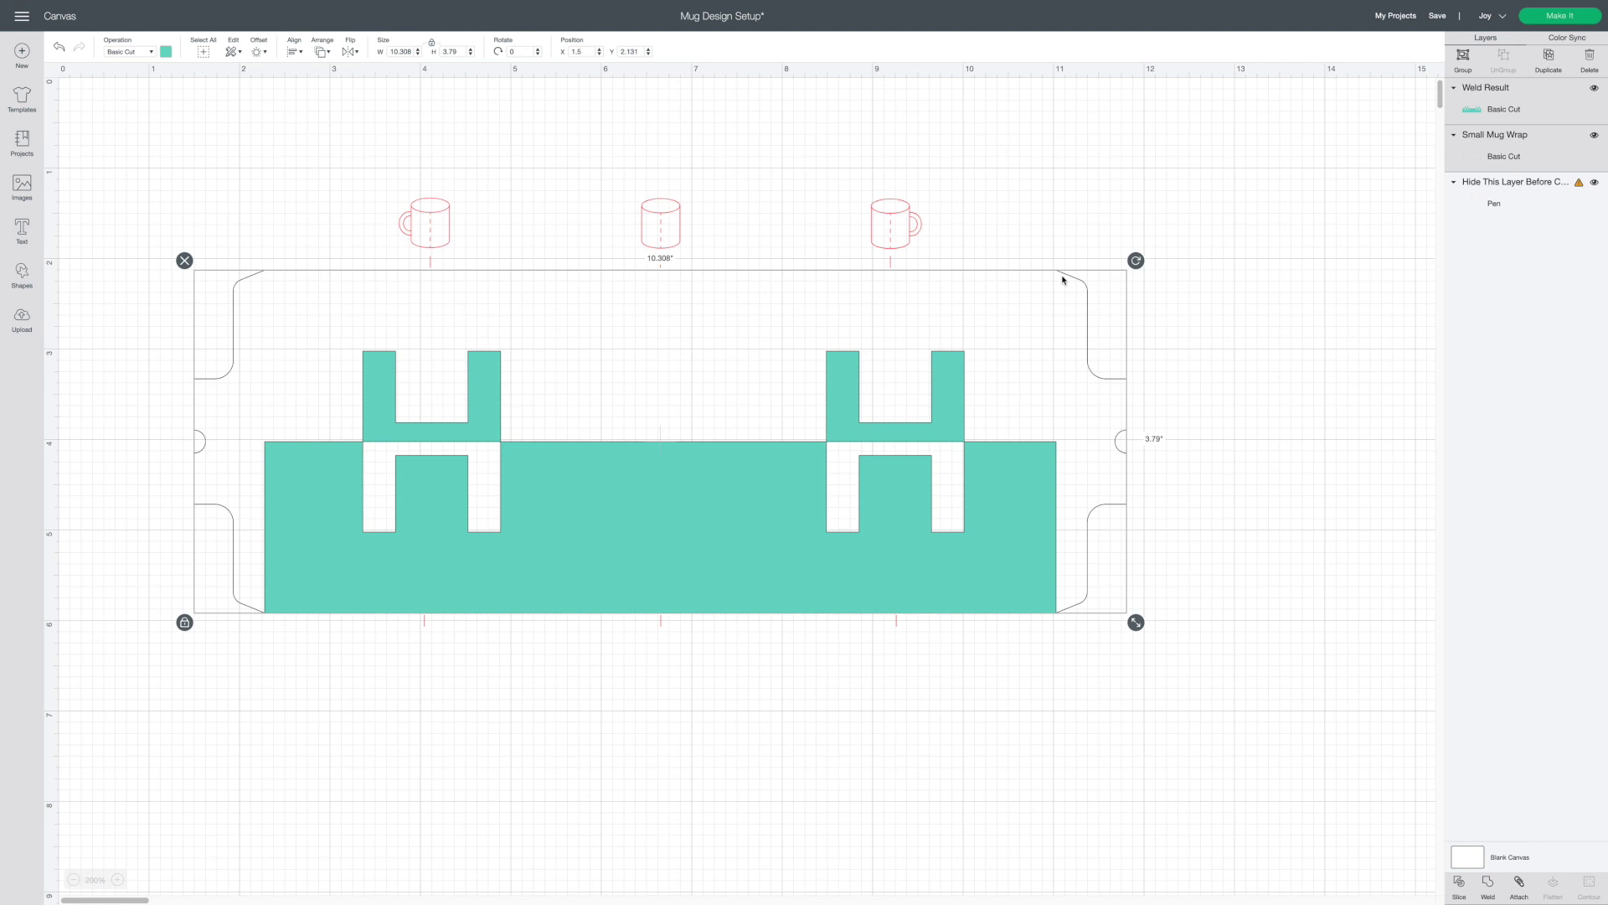
pyautogui.click(302, 57)
pyautogui.click(343, 106)
pyautogui.click(294, 51)
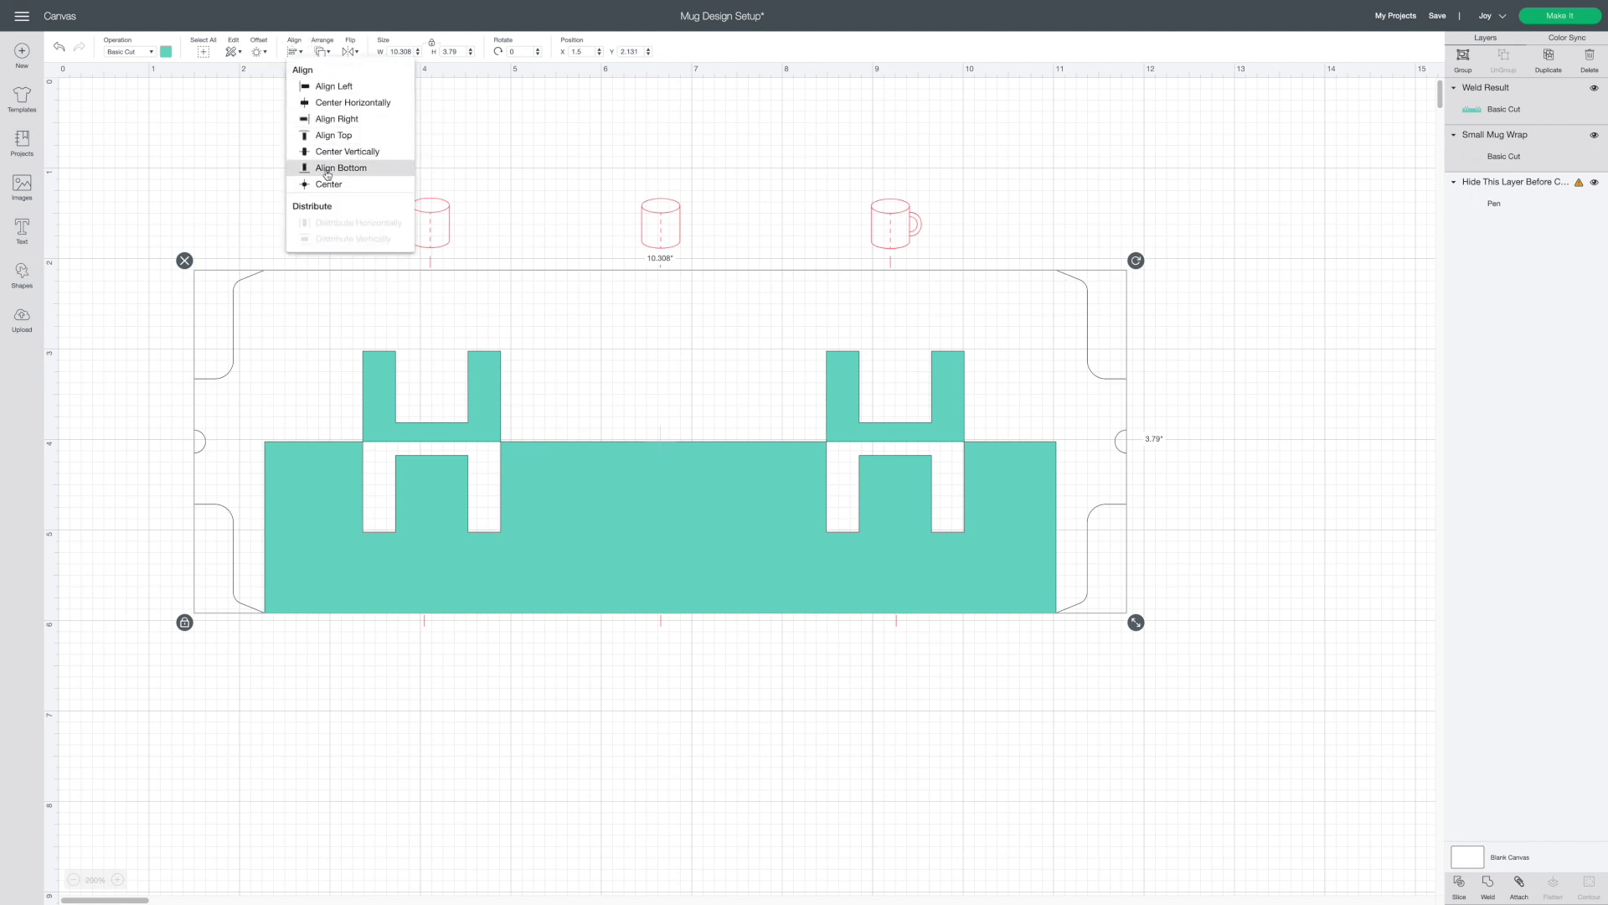
pyautogui.click(326, 167)
pyautogui.click(1313, 314)
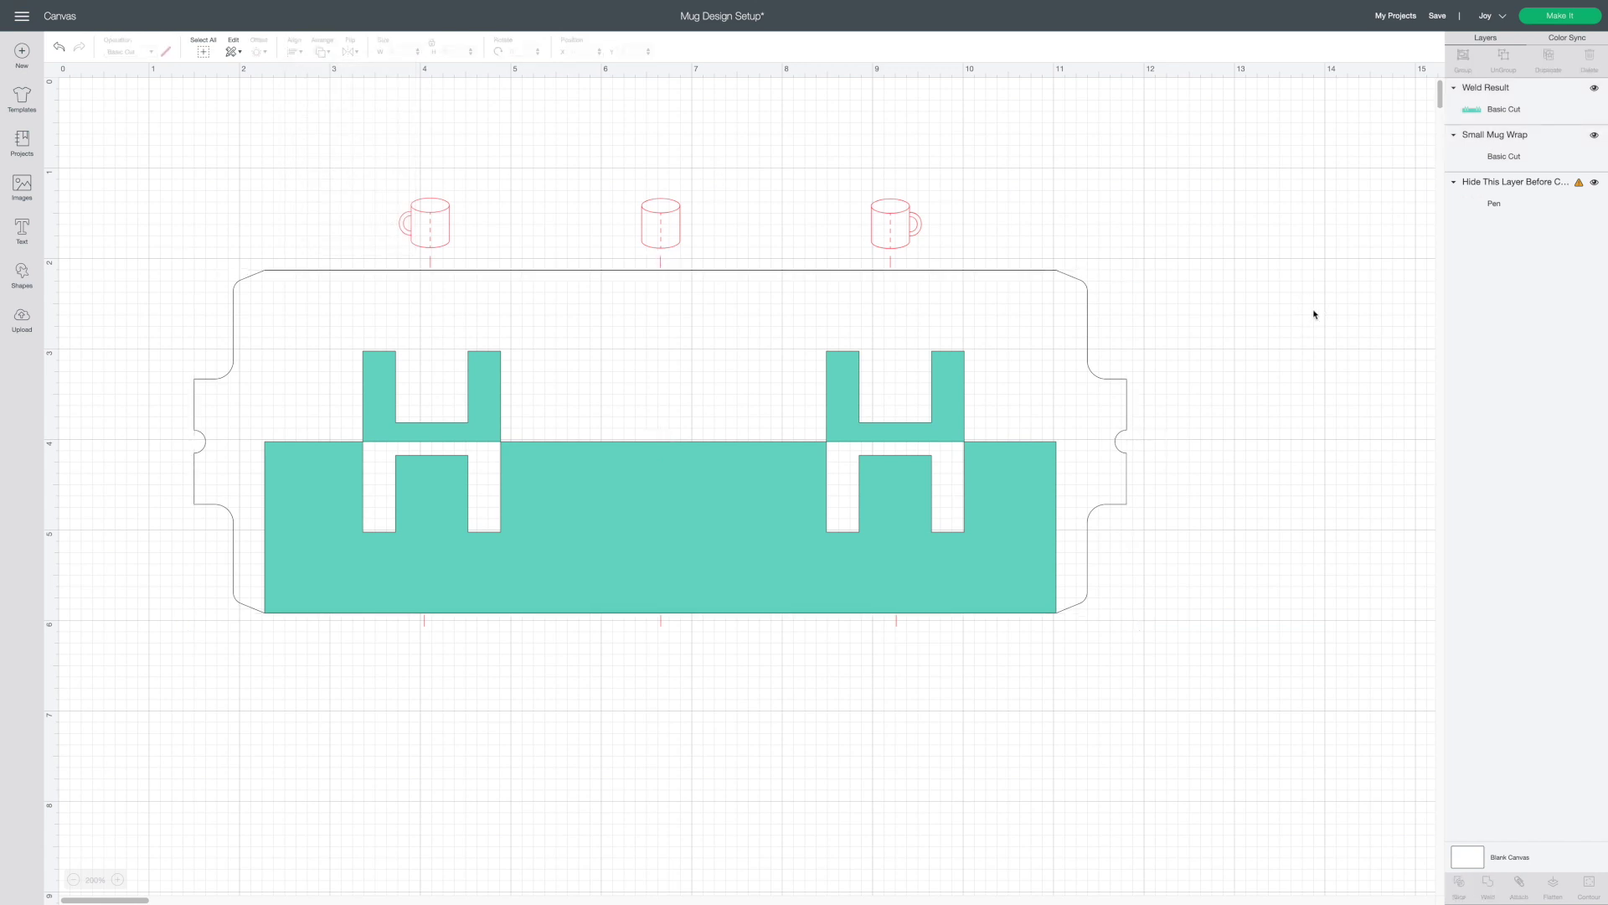
# Step: Hide the mug guide layer, attach the welded design to the wrap, and choose Make It
pyautogui.click(879, 228)
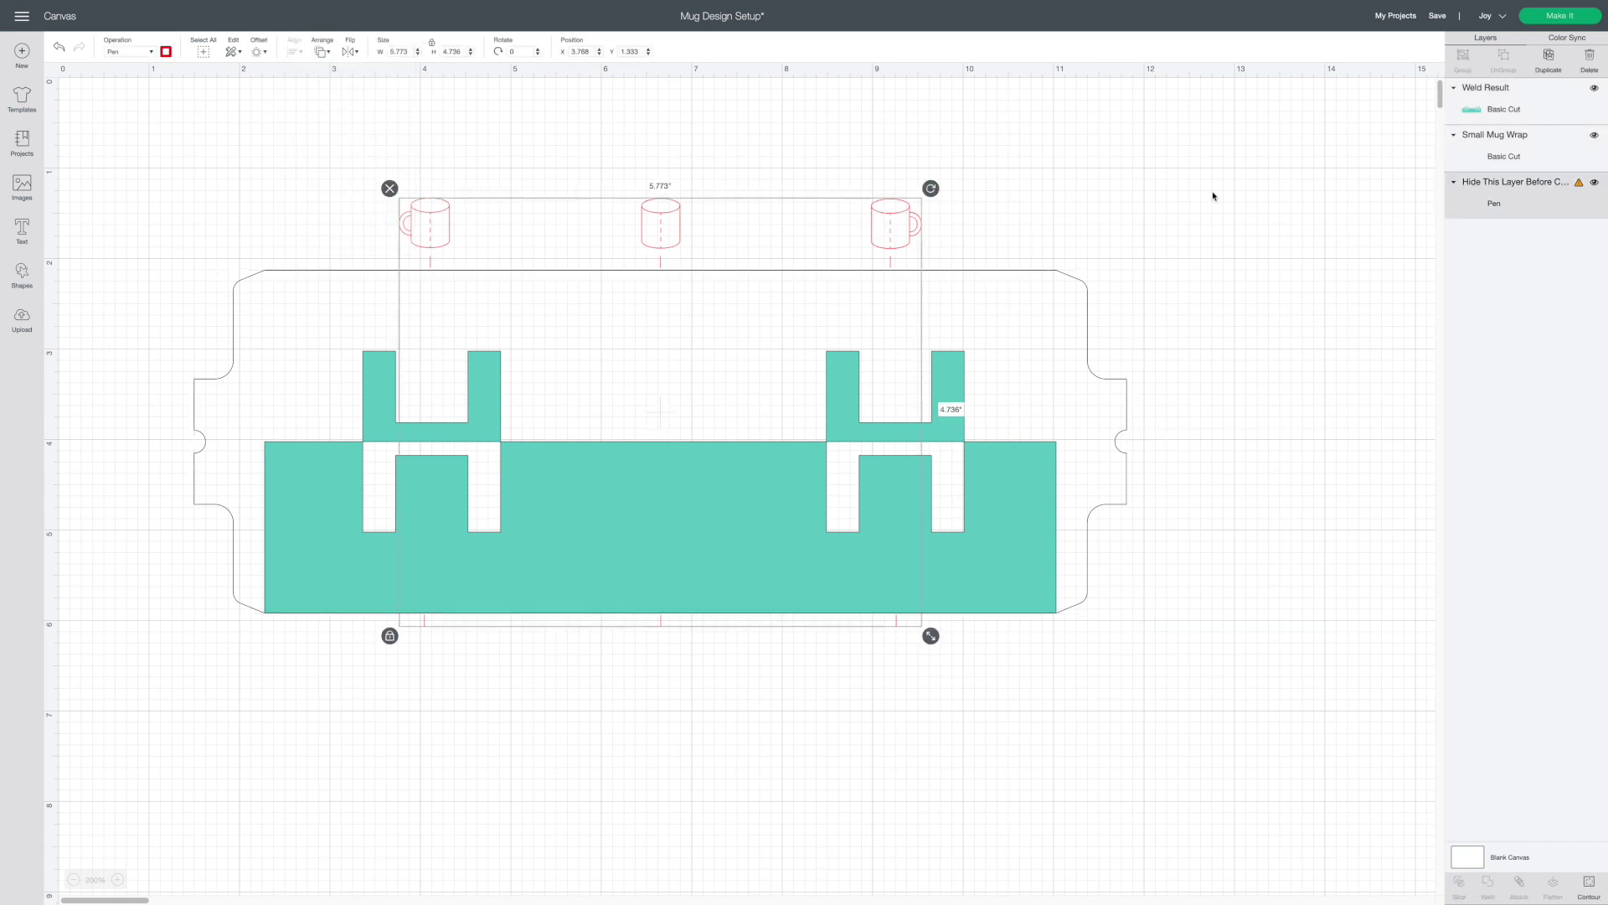
pyautogui.click(1595, 183)
pyautogui.moveTo(1261, 744); pyautogui.dragTo(151, 176)
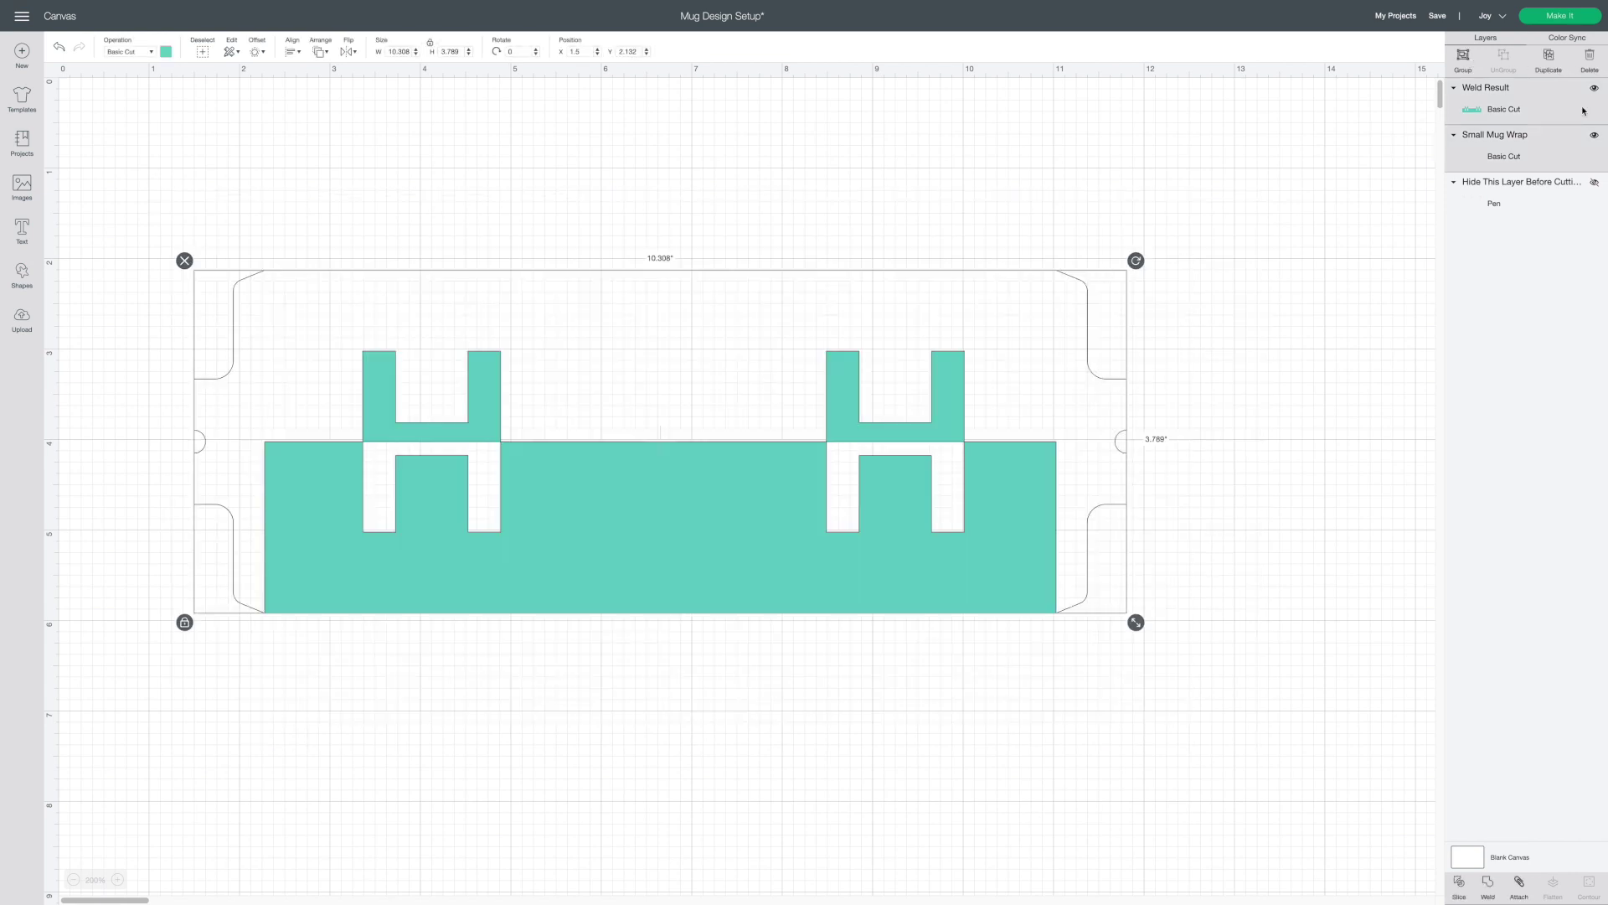
pyautogui.click(1518, 886)
pyautogui.click(941, 730)
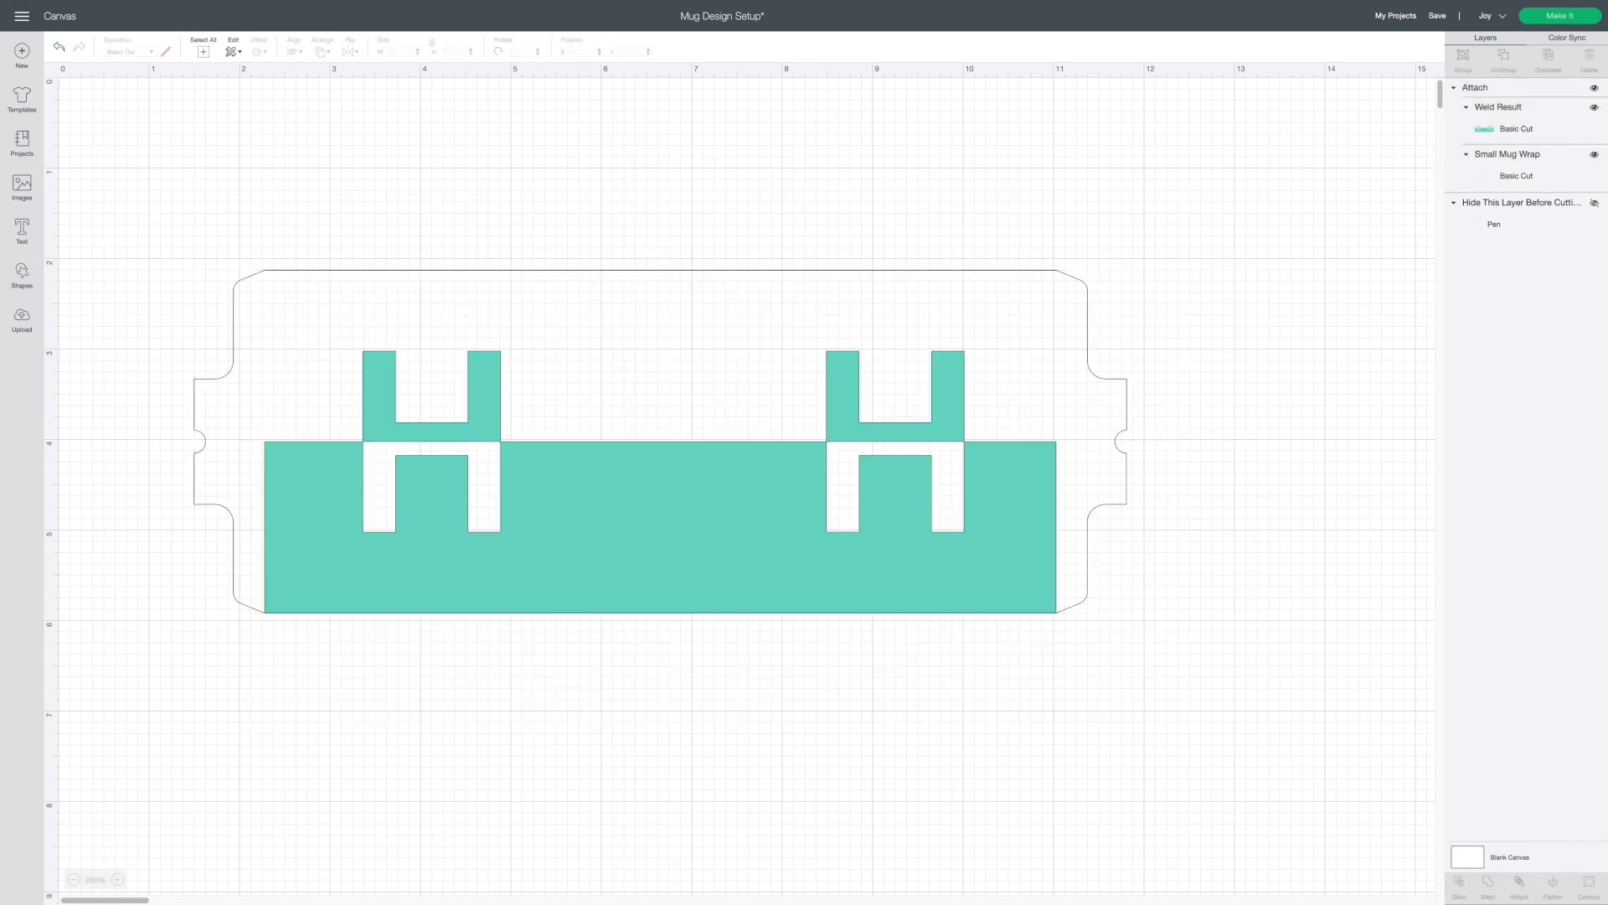
pyautogui.click(1540, 23)
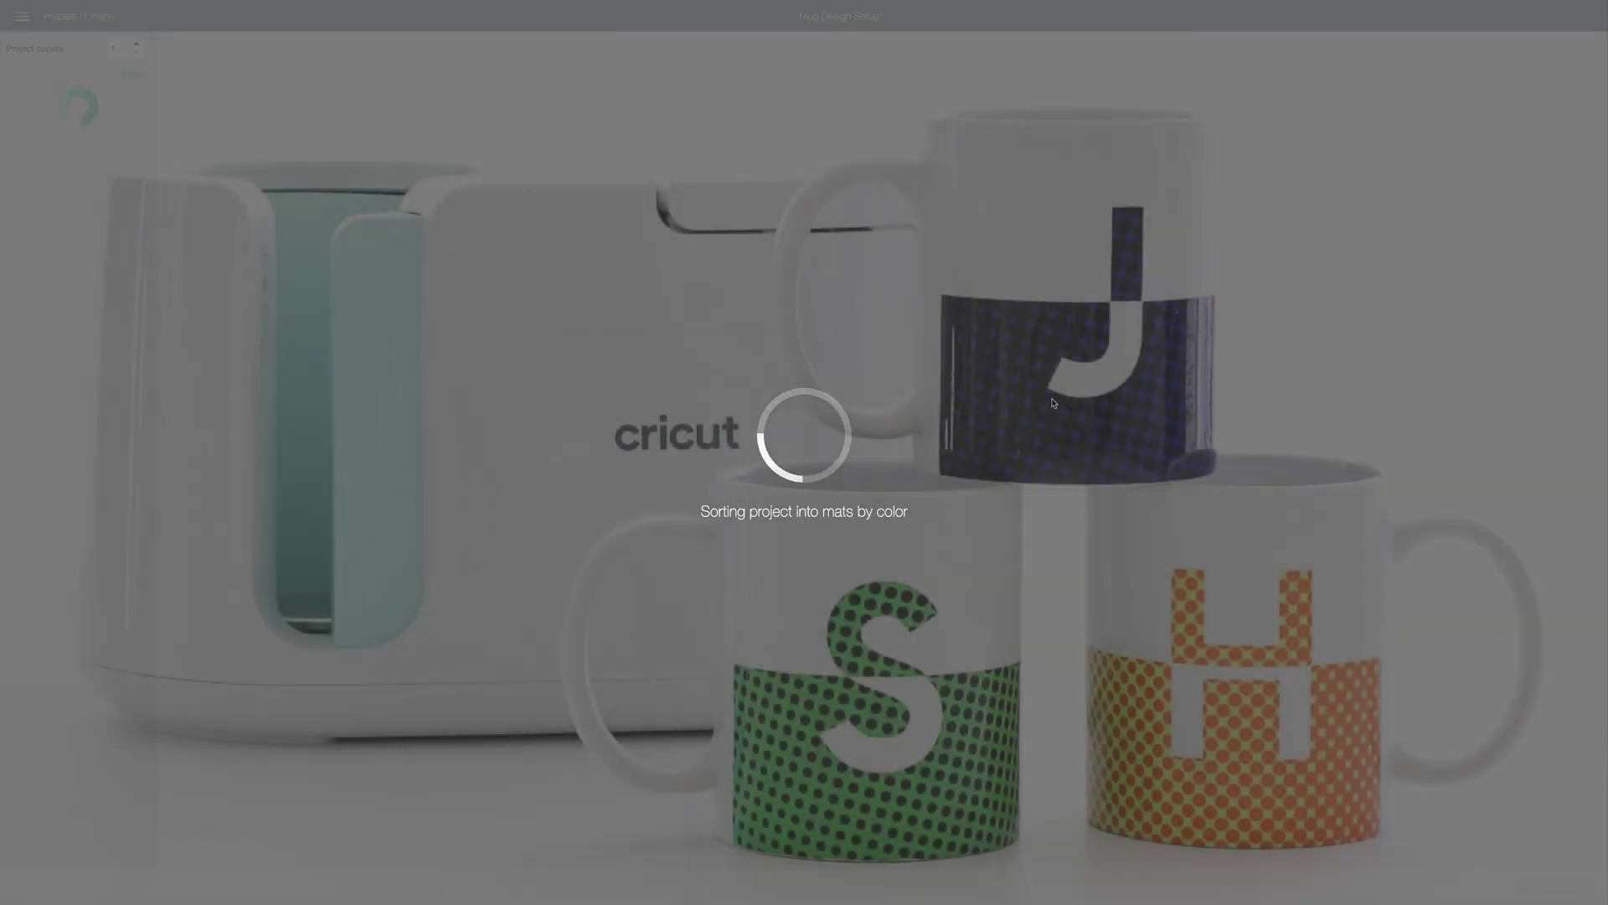